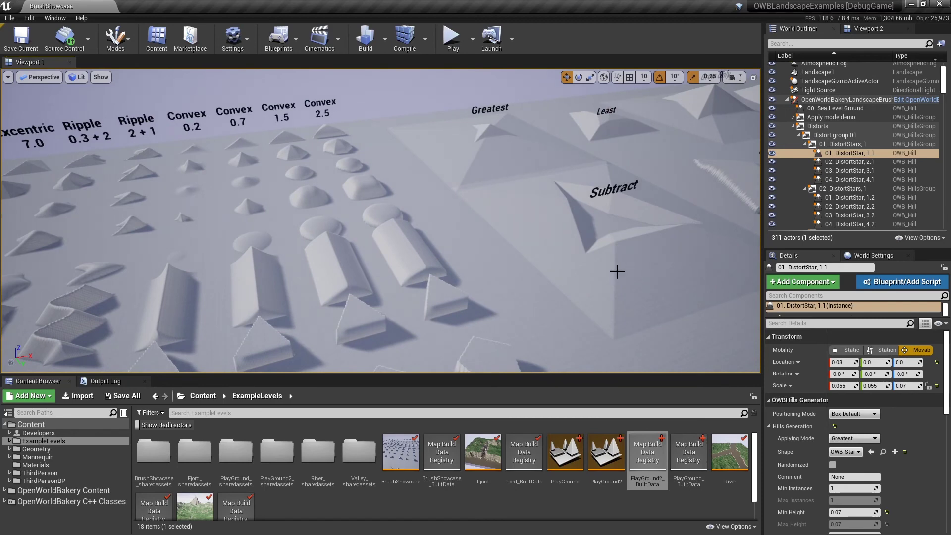
Look over the brush showcase landscape and play the level, running the character across the sample shapes.
key("s")
right_click_drag(507, 250, 466, 265)
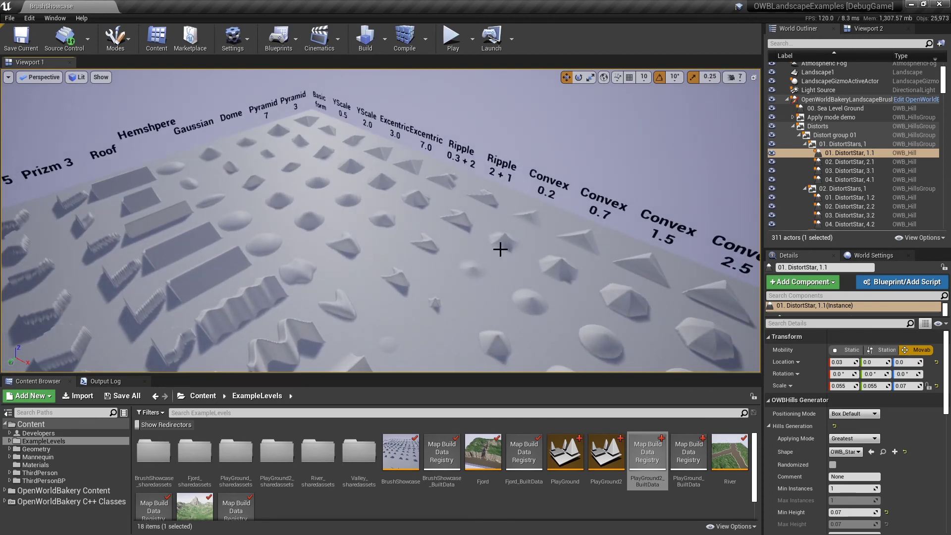
left_click(454, 37)
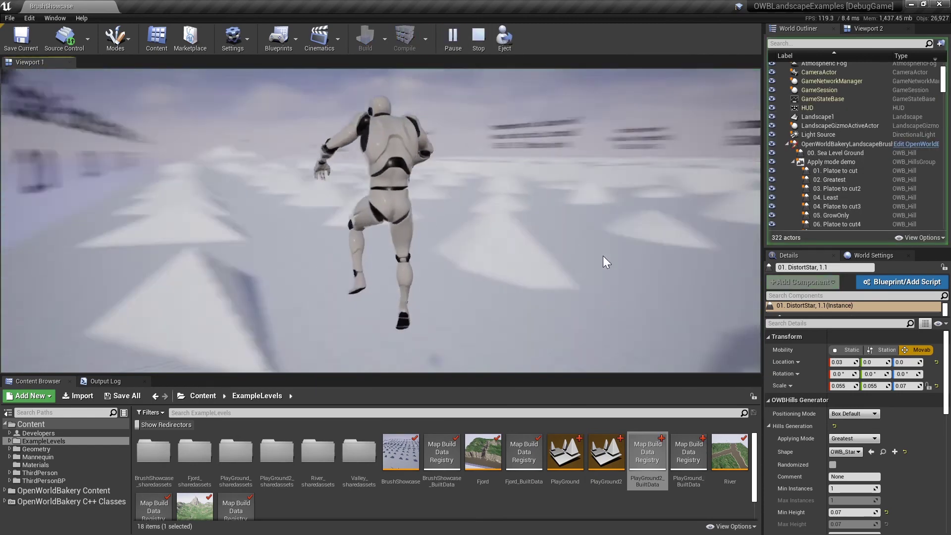
key("w")
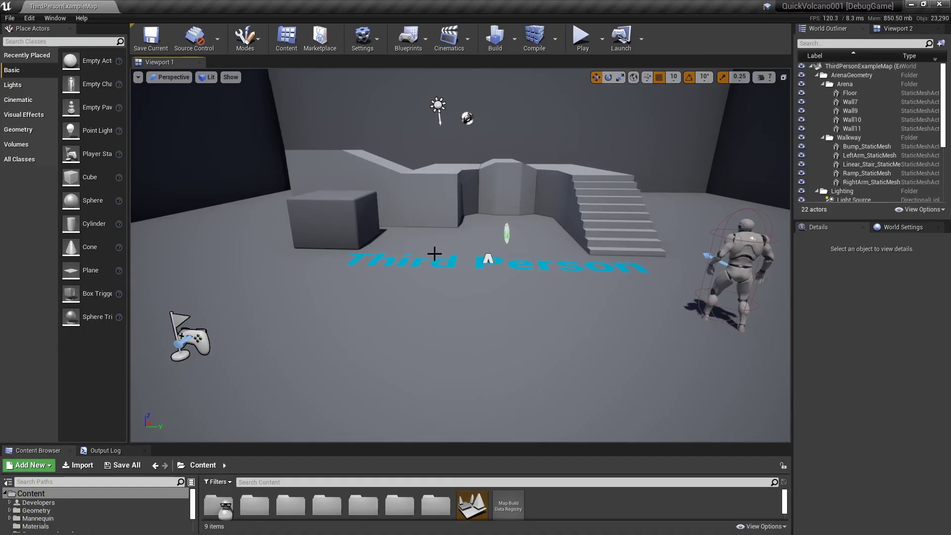
Create a new level from the default template with a floor, sky and light.
right_click_drag(434, 254, 434, 254)
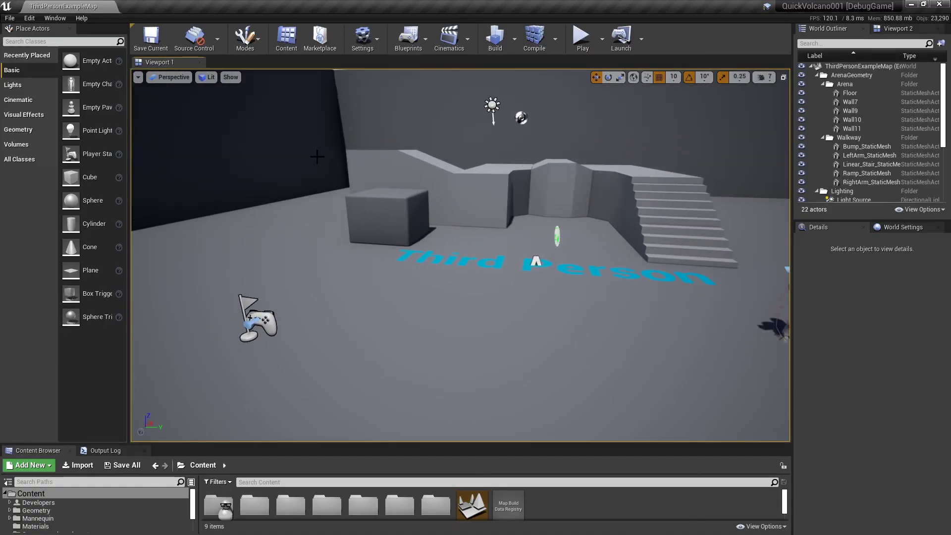
left_click(9, 18)
left_click(28, 40)
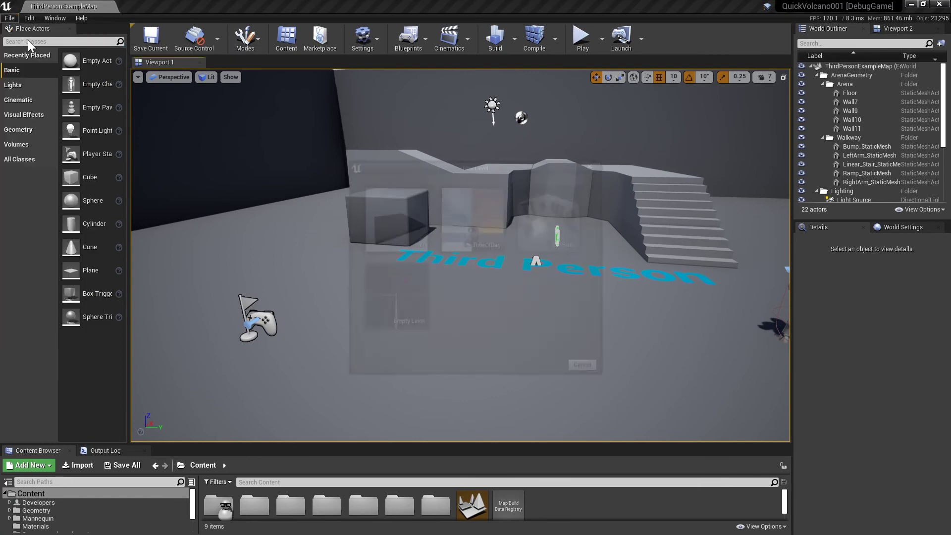
left_click(389, 218)
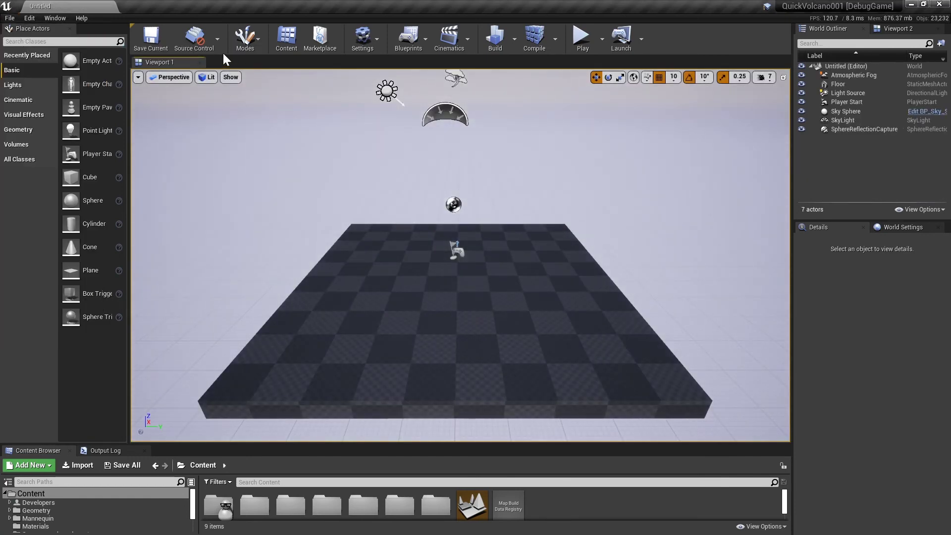
Create a new landscape with edit layers enabled and a section size of 255×255 quads.
left_click(240, 41)
left_click(263, 80)
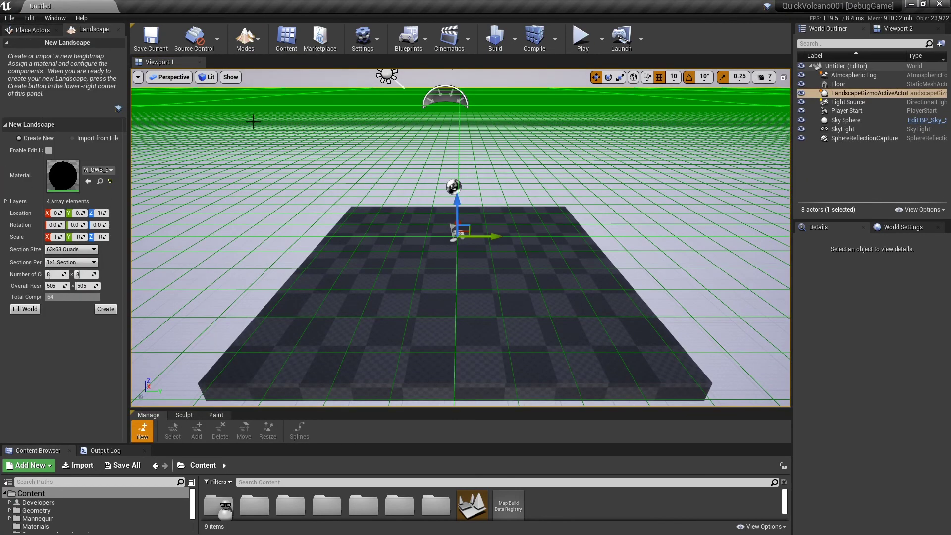
left_click(49, 150)
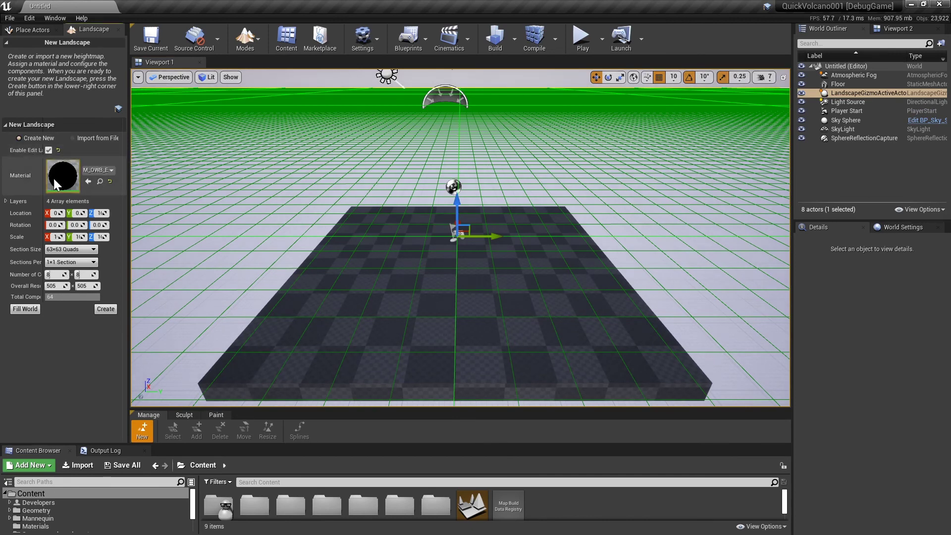
left_click(79, 250)
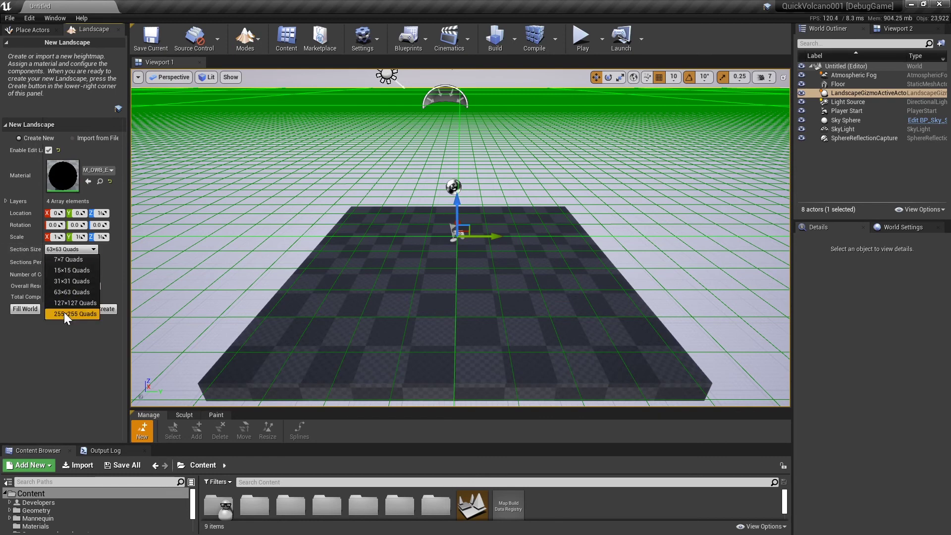
left_click(66, 306)
left_click(73, 248)
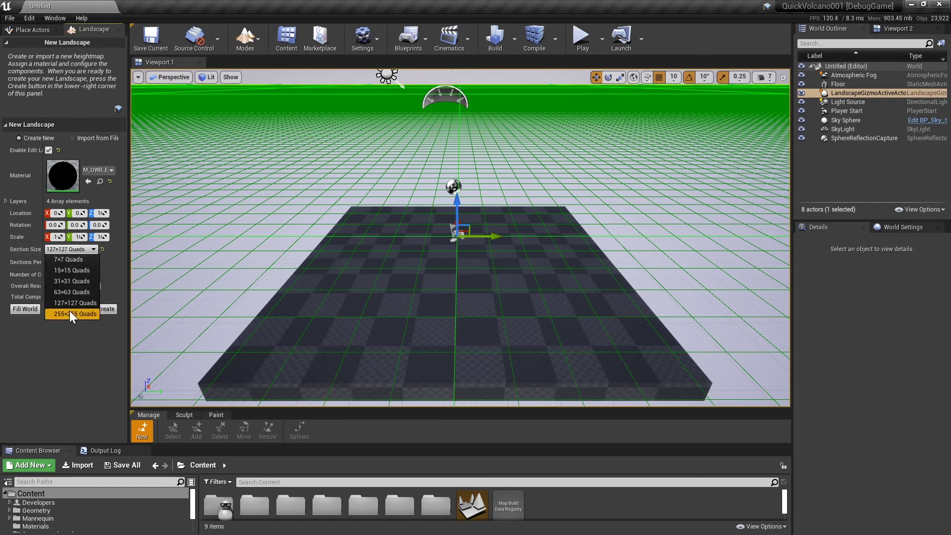
left_click(69, 310)
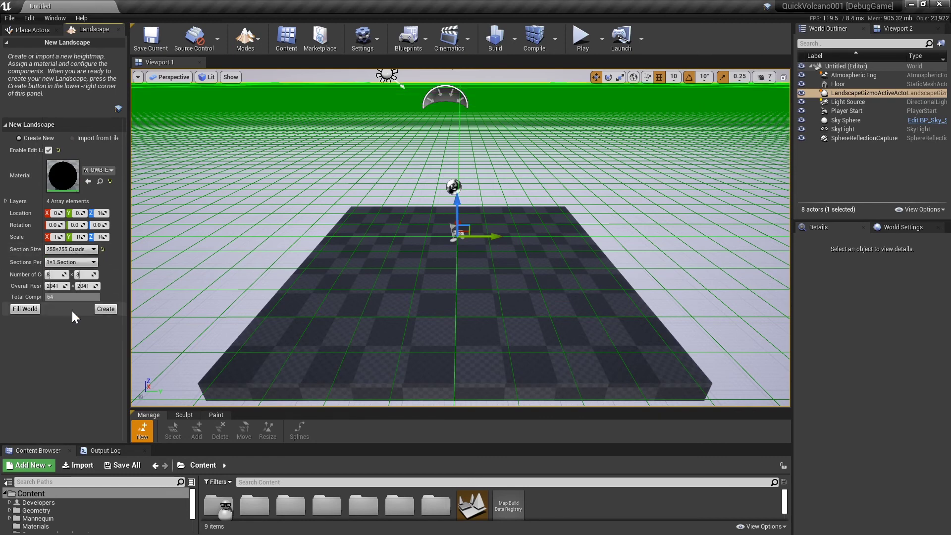
left_click(109, 308)
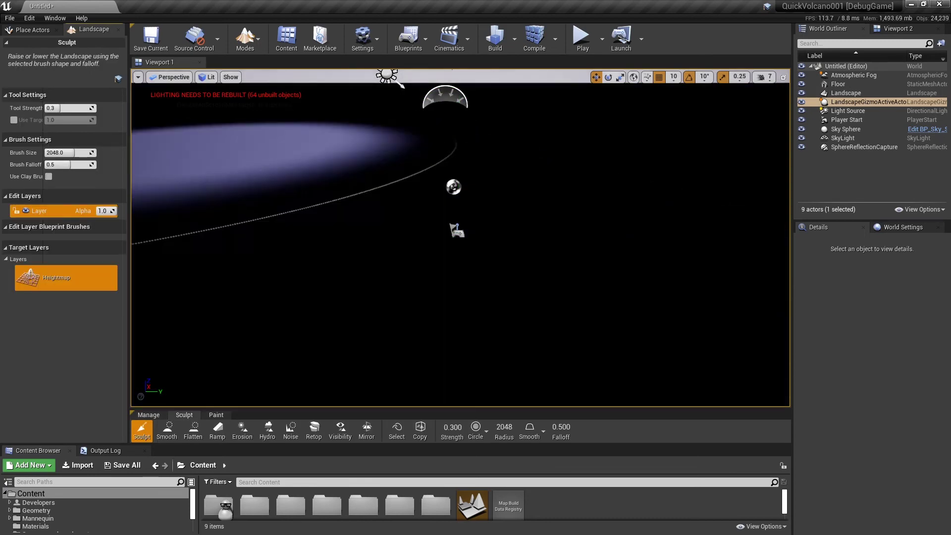
Save the level as Sequence, replacing the existing level of that name.
left_click(150, 39)
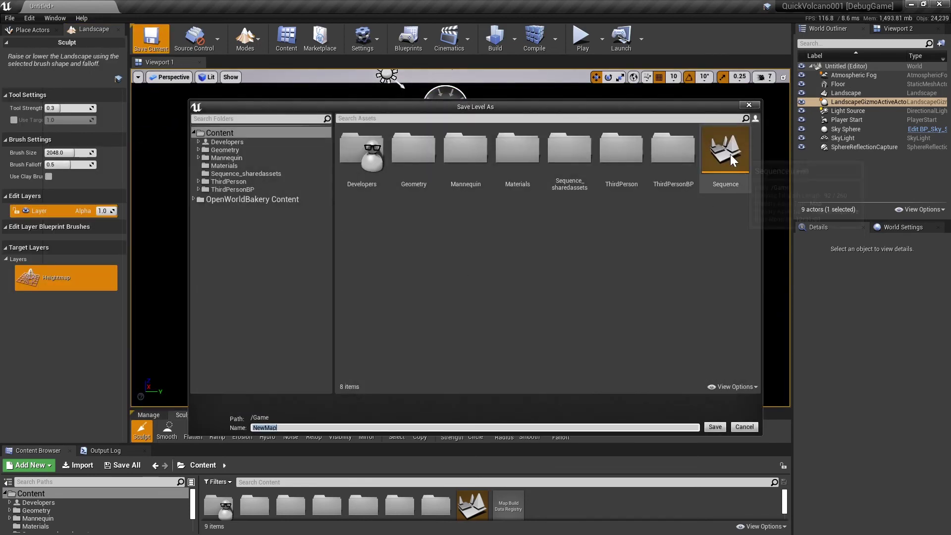
left_click(715, 426)
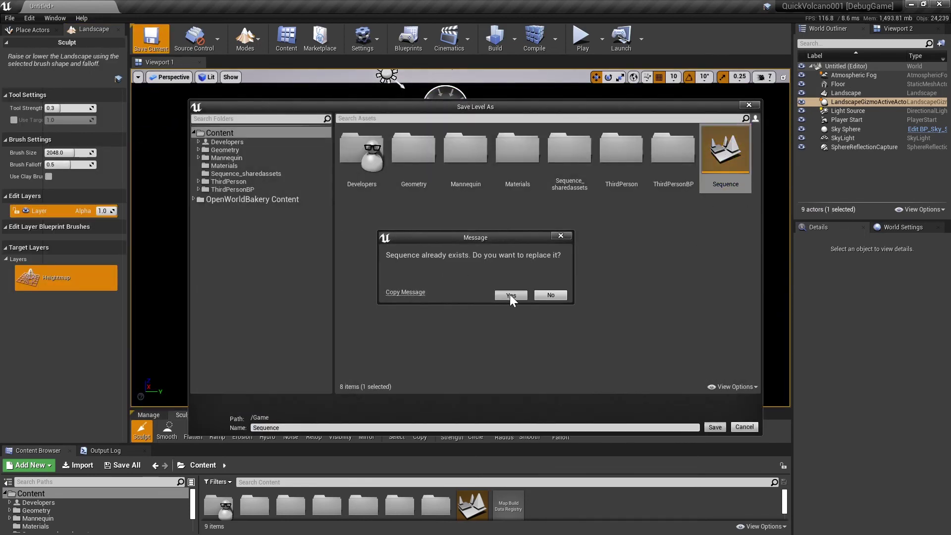
left_click(510, 294)
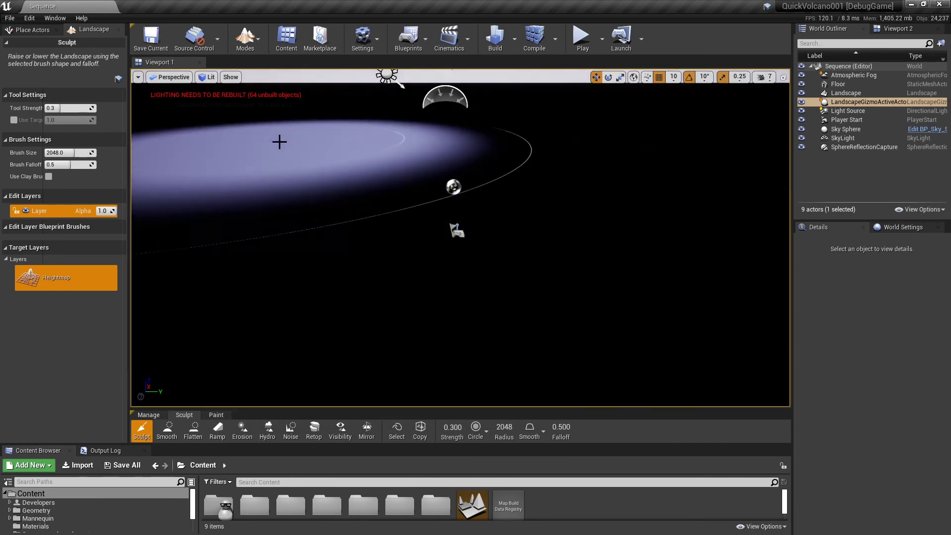
Create the Grass and Rock layer info objects in Sequence_sharedassets for the landscape's paint layers.
left_click(240, 37)
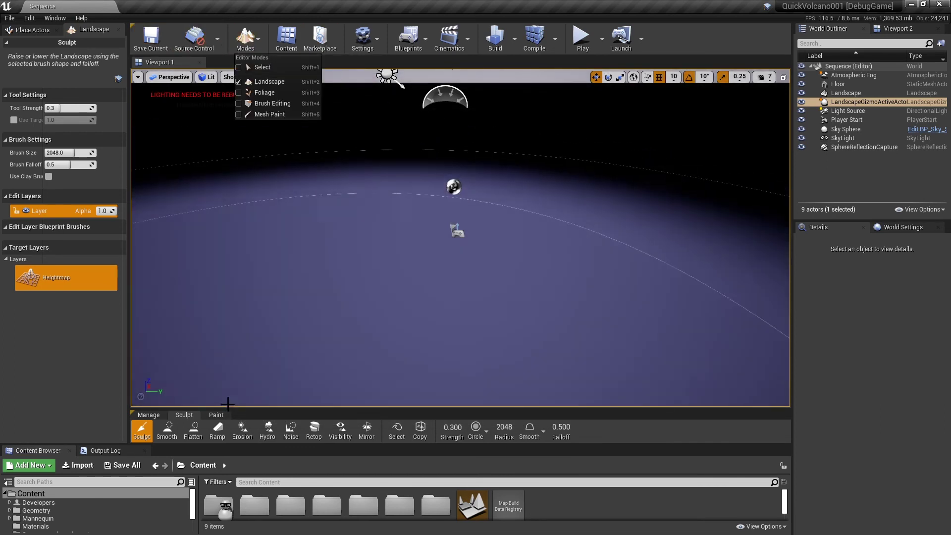
left_click(210, 414)
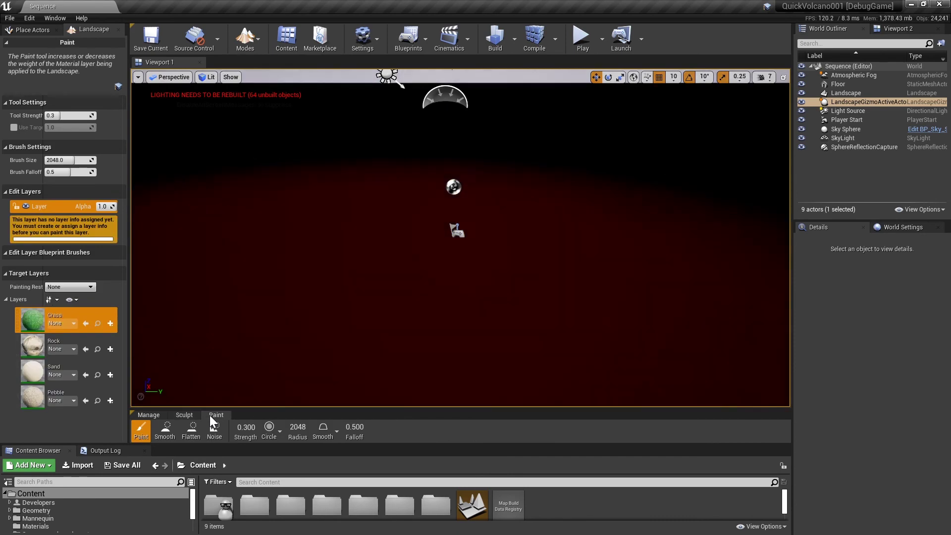
left_click(110, 323)
left_click(130, 335)
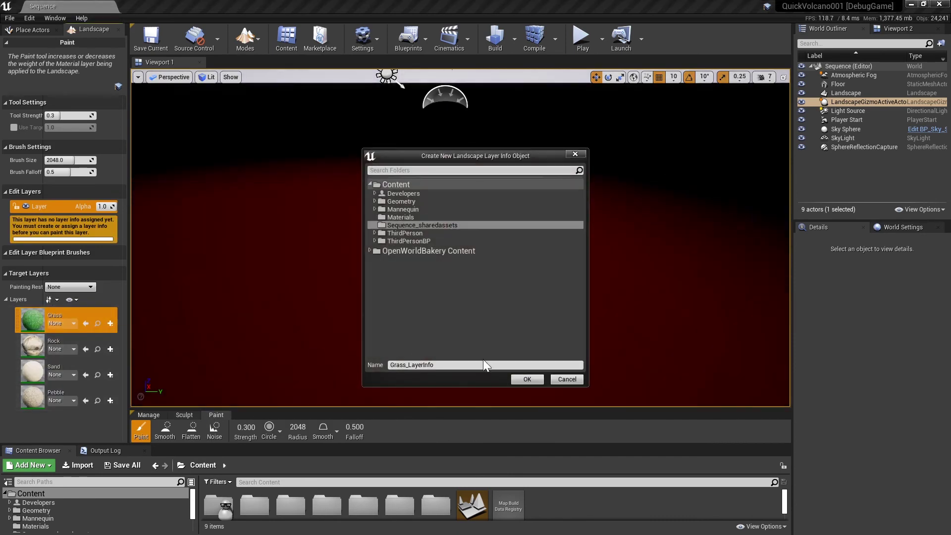
left_click(527, 379)
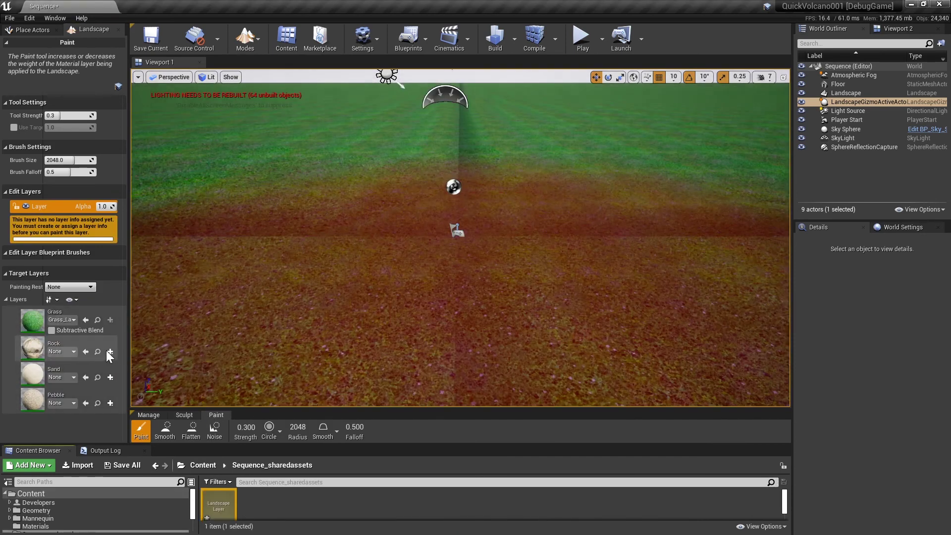
left_click(109, 350)
left_click(175, 362)
left_click(525, 379)
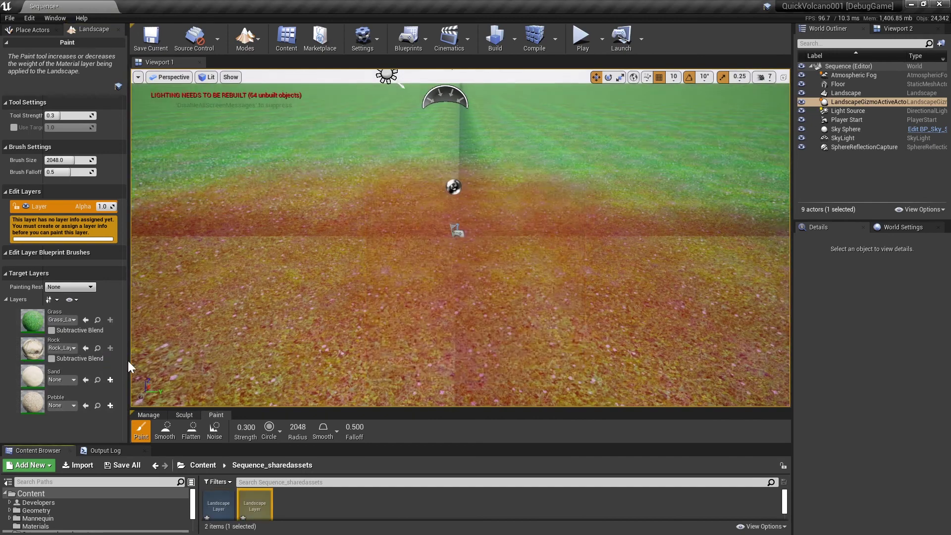
Create the Sand and Pebble layer info objects in Sequence_sharedassets for the landscape's paint layers.
left_click(111, 380)
left_click(174, 396)
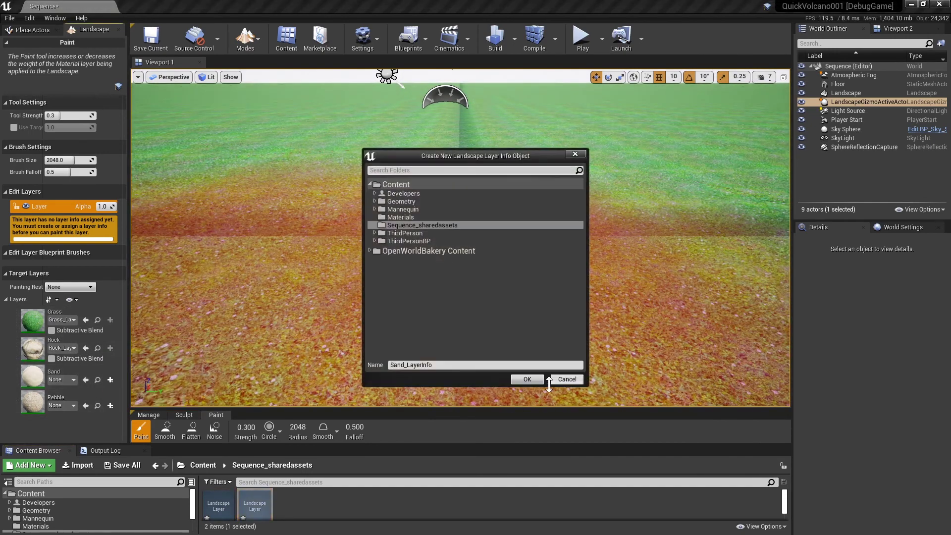
left_click(526, 379)
left_click(110, 407)
left_click(153, 419)
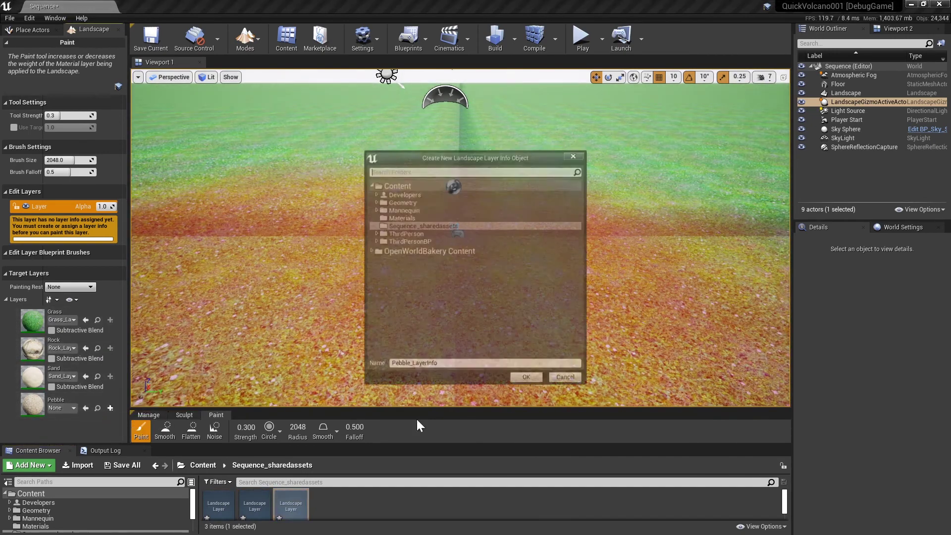
left_click(526, 378)
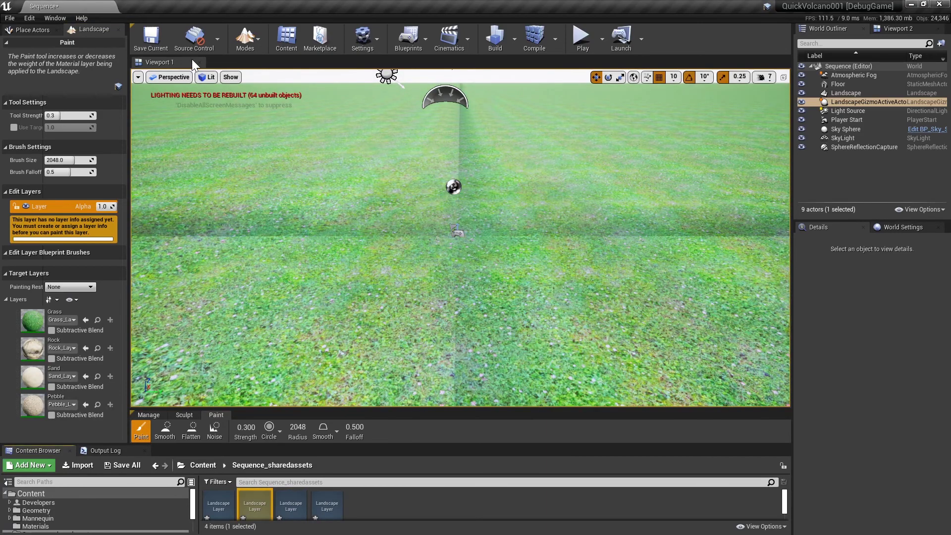
Leave landscape editing for Select mode and re-enter Landscape mode.
left_click(246, 38)
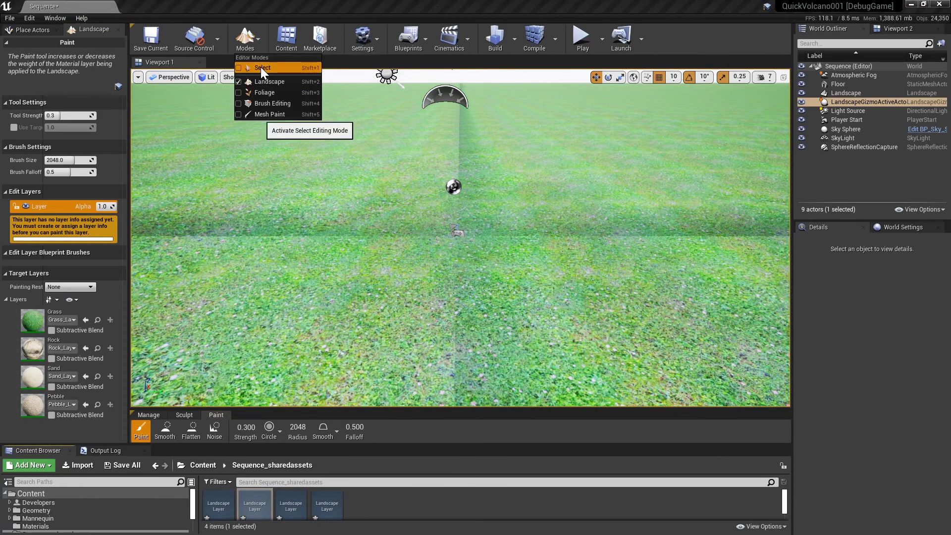
left_click(260, 67)
left_click(245, 34)
left_click(268, 81)
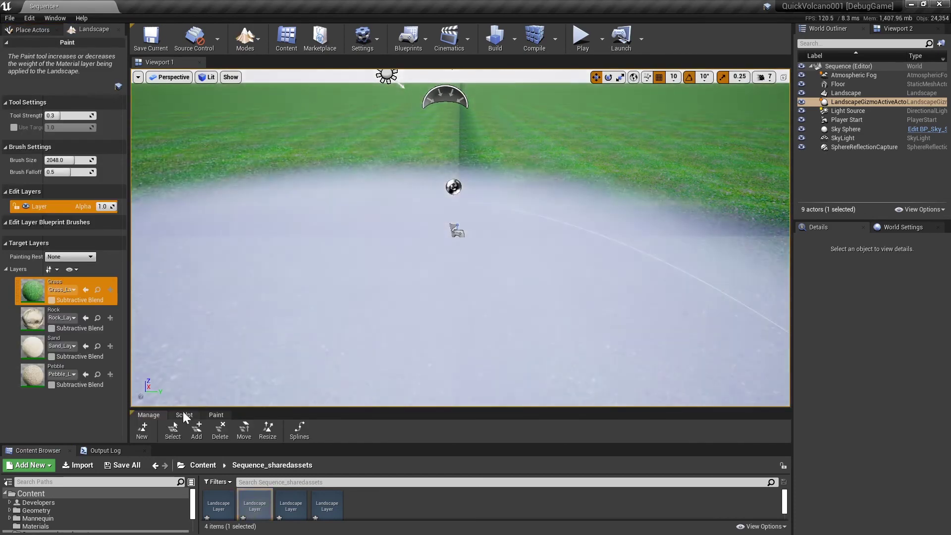
Choose OpenWorldBakeryLandscapeBrush as the sculpting blueprint brush and place it on the landscape.
left_click(184, 415)
left_click(393, 430)
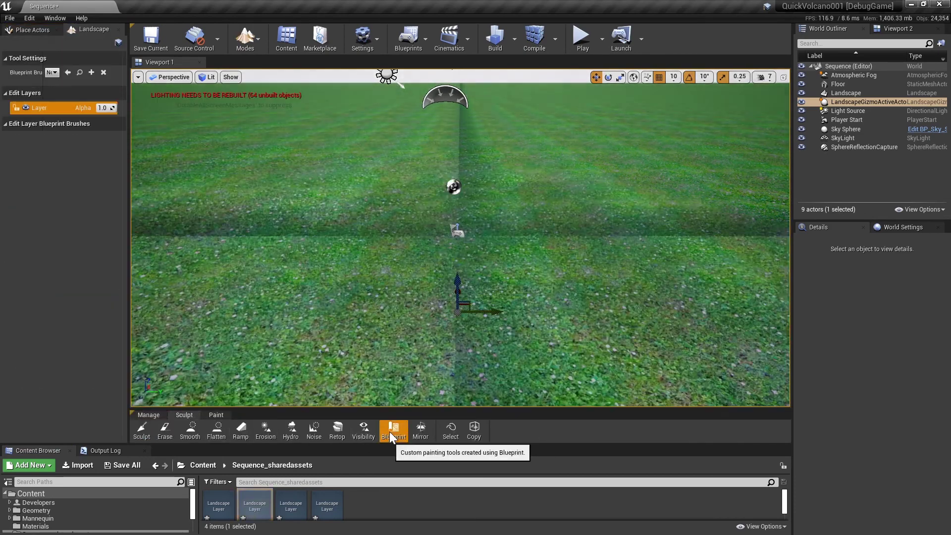
left_click(53, 72)
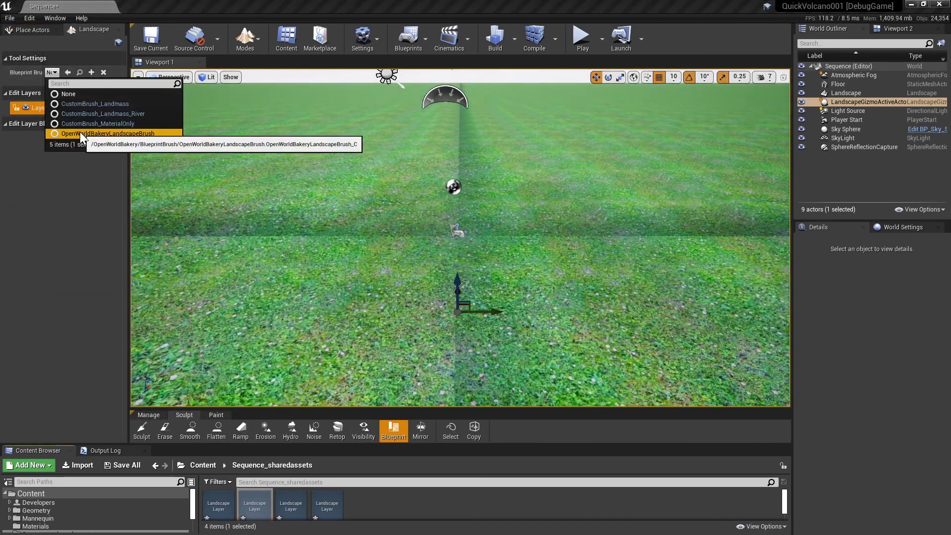
left_click(79, 132)
left_click(390, 229)
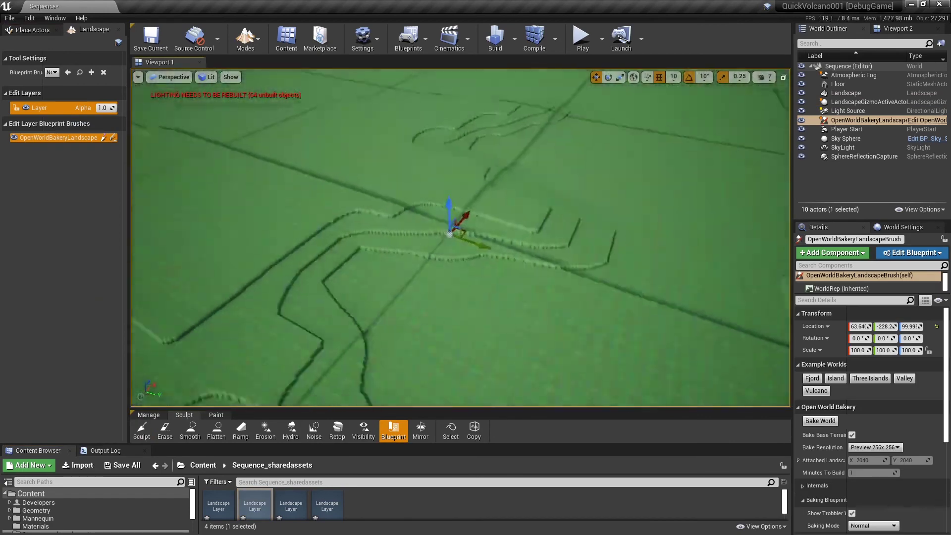
Return the editor from Landscape mode to Select mode.
mouse_move(449, 234)
right_mouse_down()
mouse_move(332, 238)
mouse_move(371, 250)
mouse_move(322, 240)
right_mouse_up()
right_click_drag(703, 137, 680, 137)
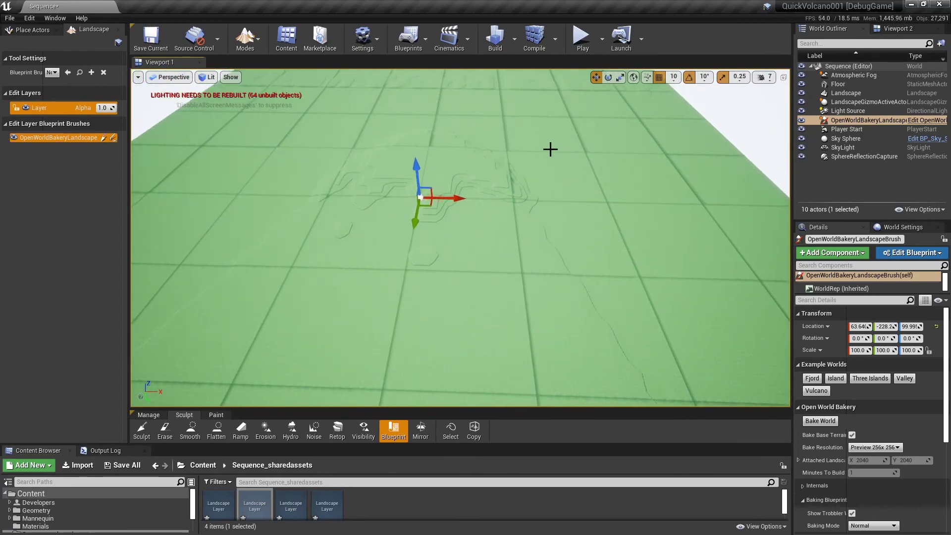
scroll(550, 150, "down", 2)
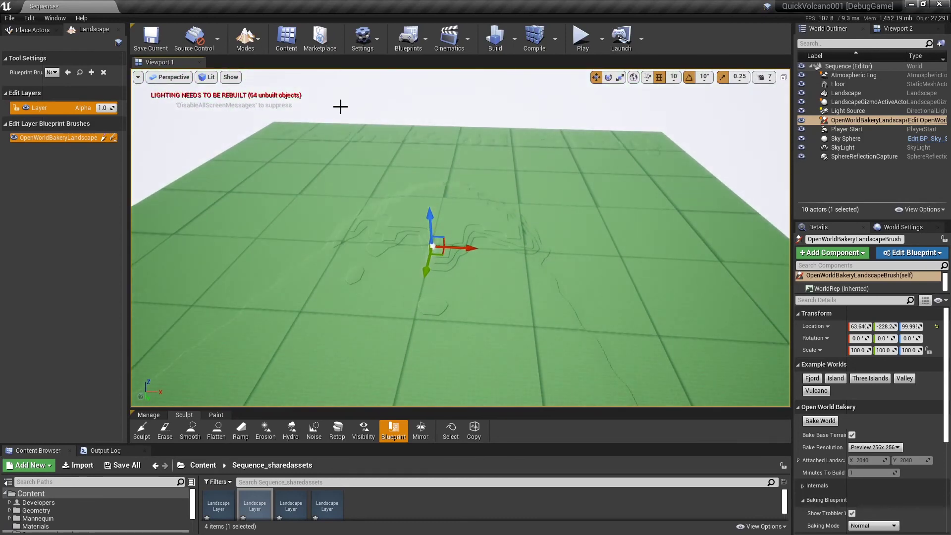
left_click(250, 36)
left_click(257, 72)
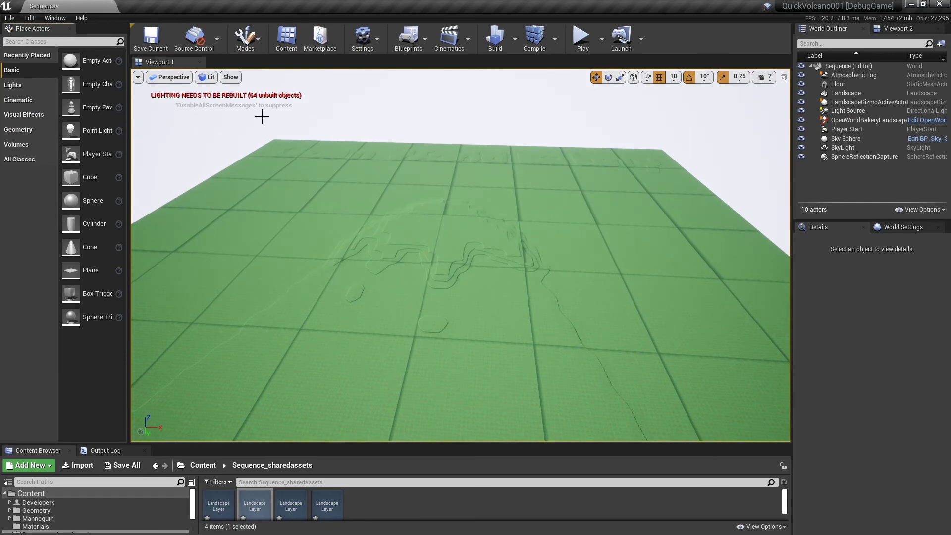
Place an OWB Hill actor near the middle of the landscape and parent it to the OpenWorldBakeryLandscapeBrush.
right_click_drag(428, 184, 424, 216)
key("s")
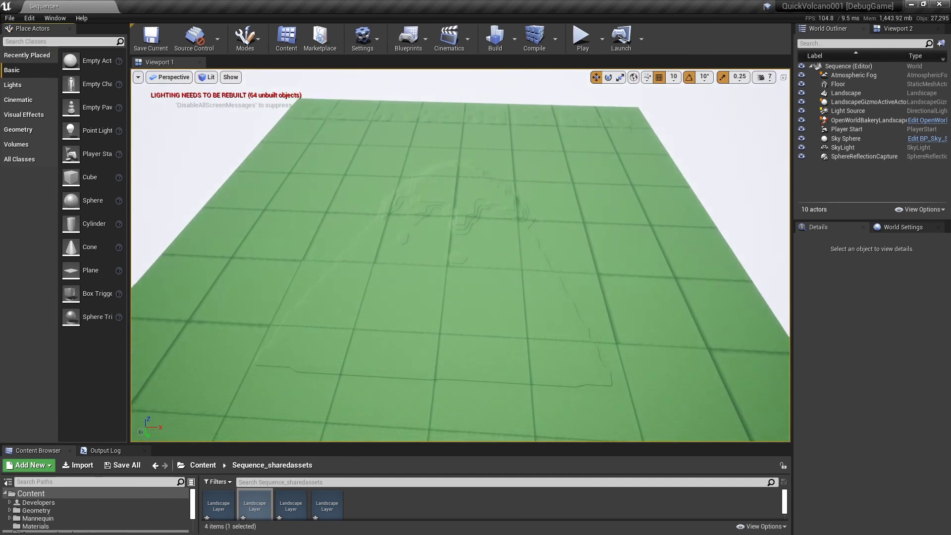
type("ow")
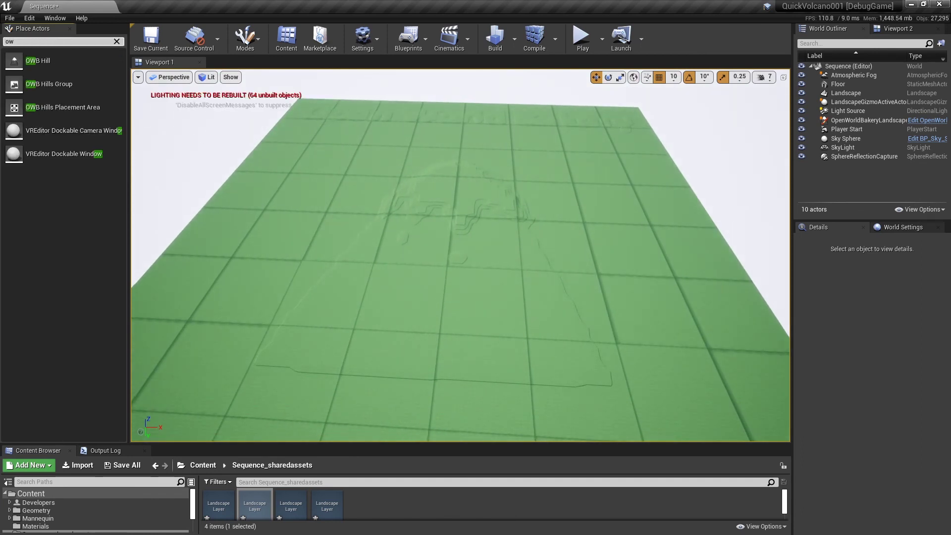
type("b")
left_click_drag(47, 60, 457, 246)
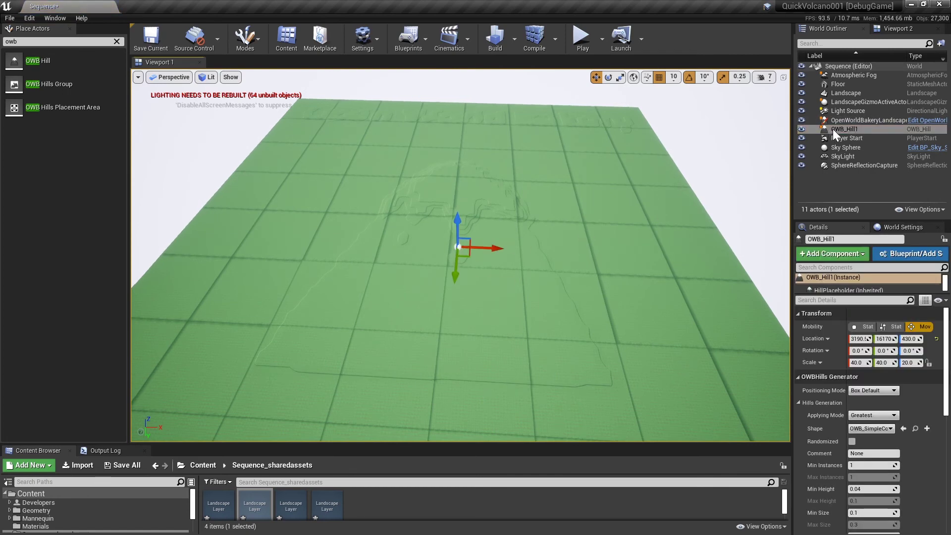
left_click_drag(832, 129, 842, 119)
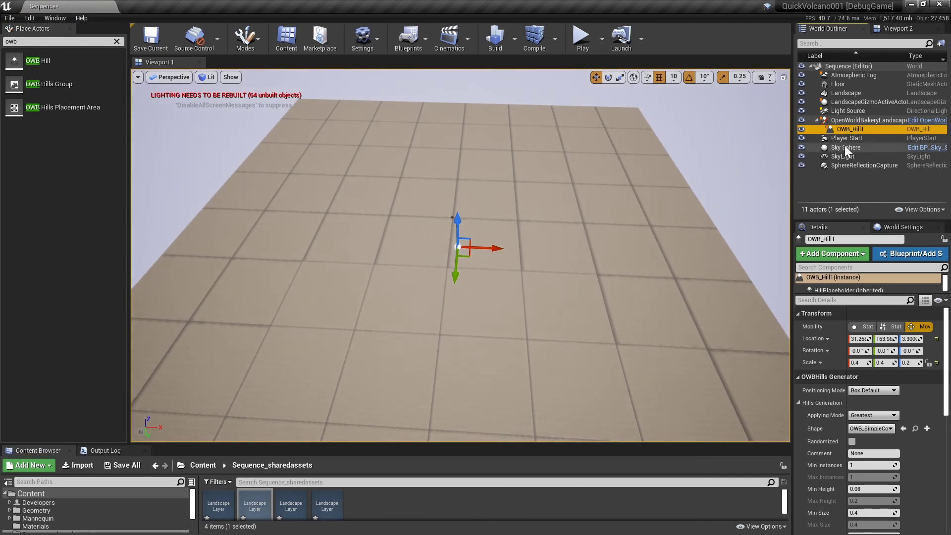
Set the X and Y location of OWB_Hill1 to 0.5 each.
left_click(858, 339)
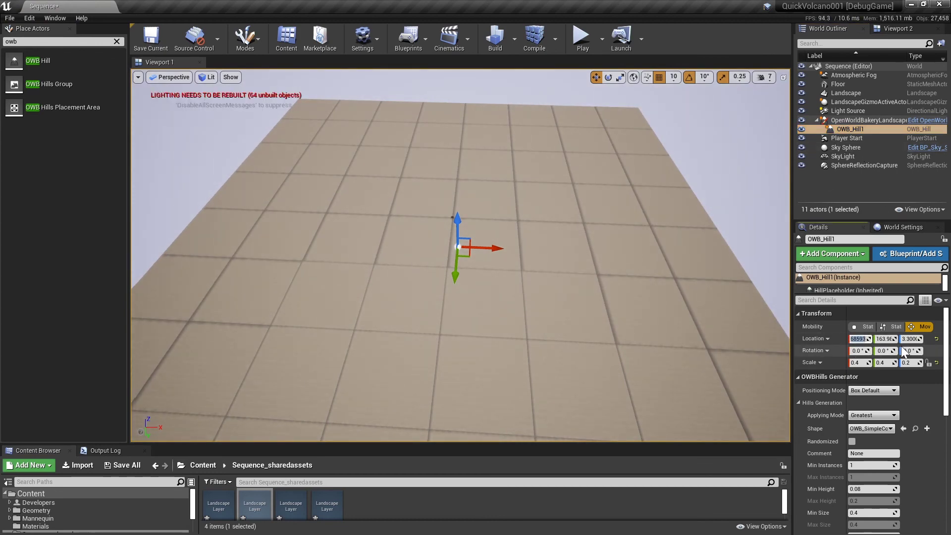
type("0.5")
key("Tab")
type("0")
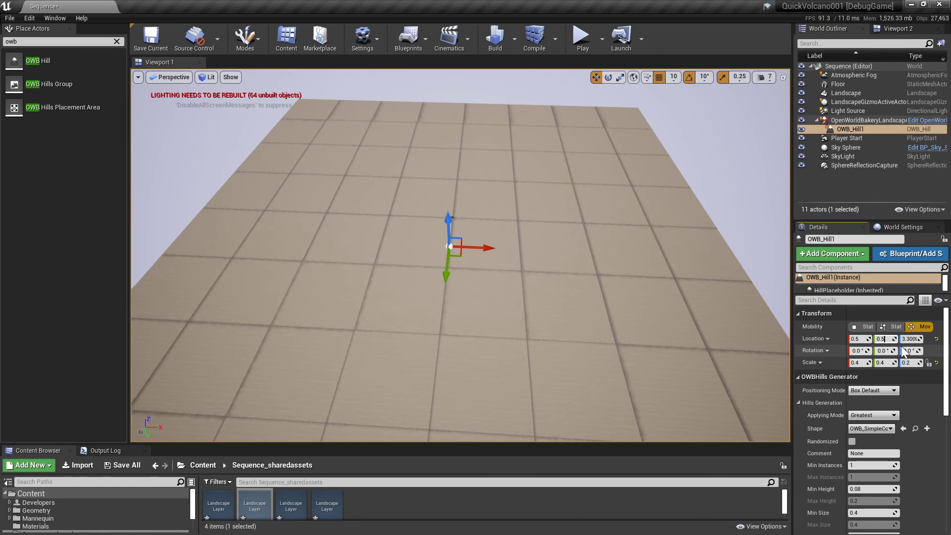
key("Return")
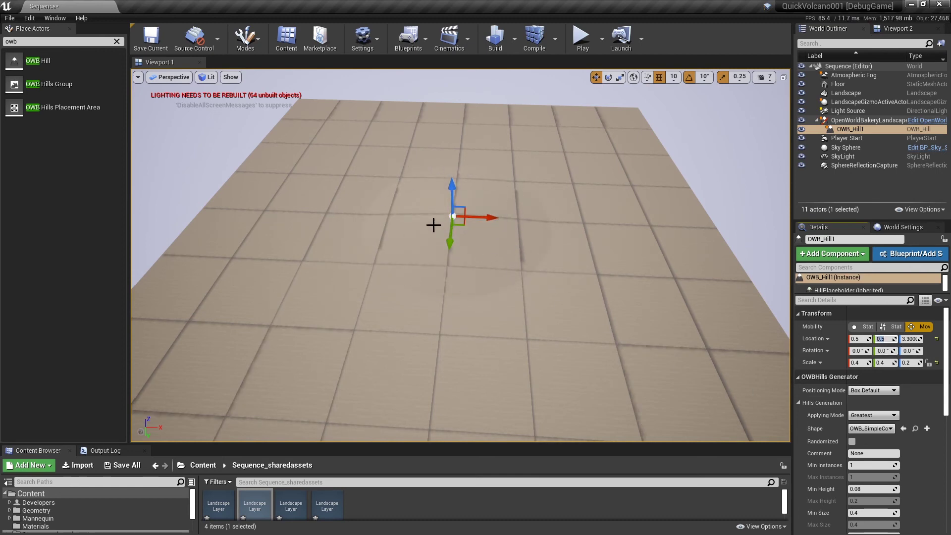
Move the OpenWorldBakeryLandscapeBrush together with OWB_Hill1 along the X axis until their pivot is outside the landscape.
left_click(862, 120, "ctrl")
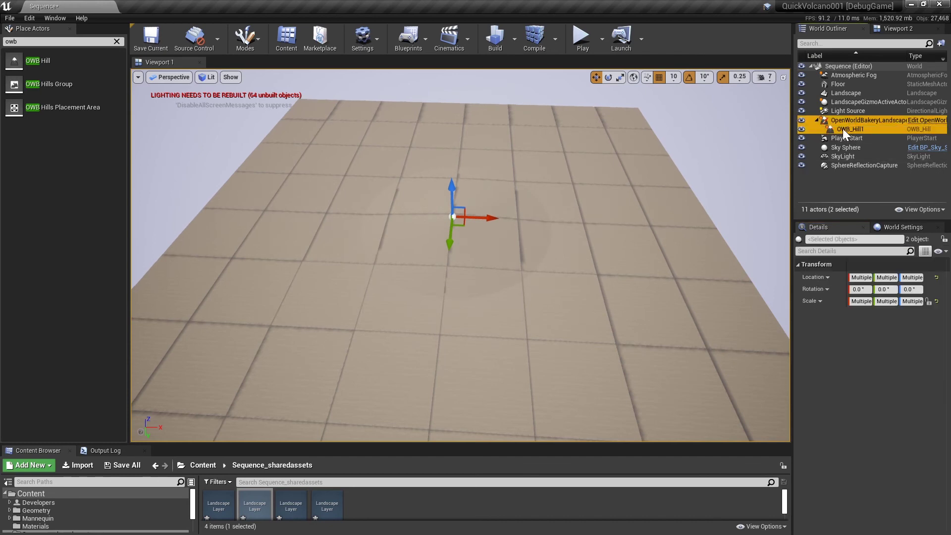
left_click_drag(477, 219, 751, 221)
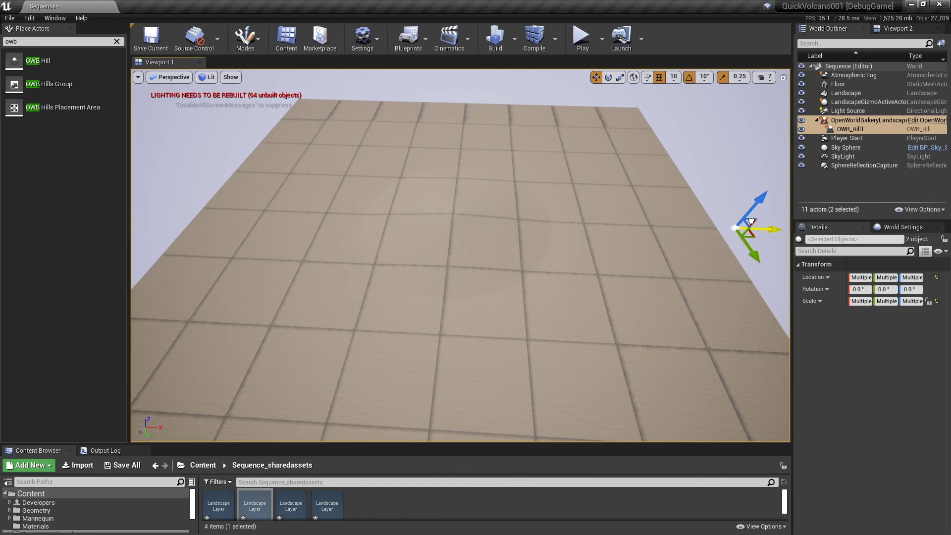
Set the Landscape actor's Z scale to 800.
mouse_move(506, 279)
right_mouse_down()
mouse_move(506, 247)
mouse_move(504, 263)
right_mouse_up()
left_click_drag(506, 262, 560, 191)
left_click(563, 185)
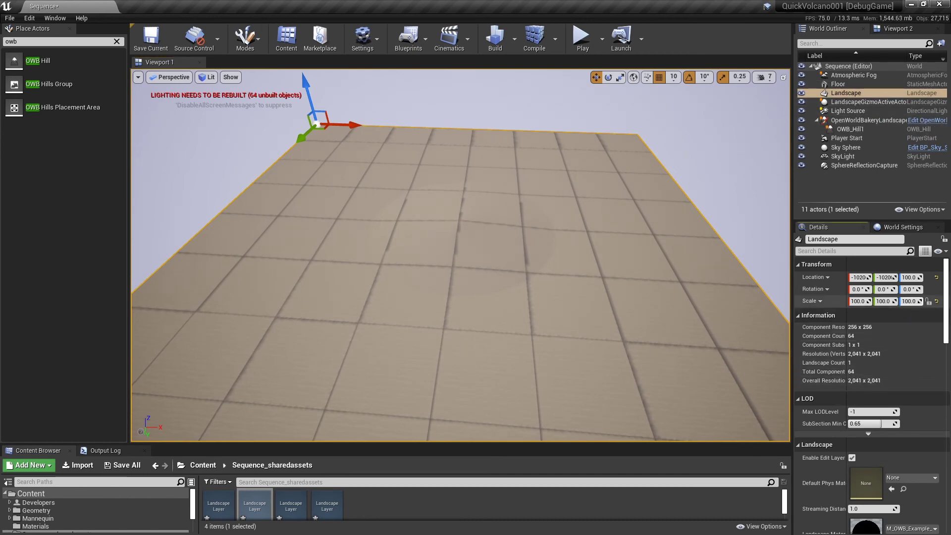
left_click(909, 300)
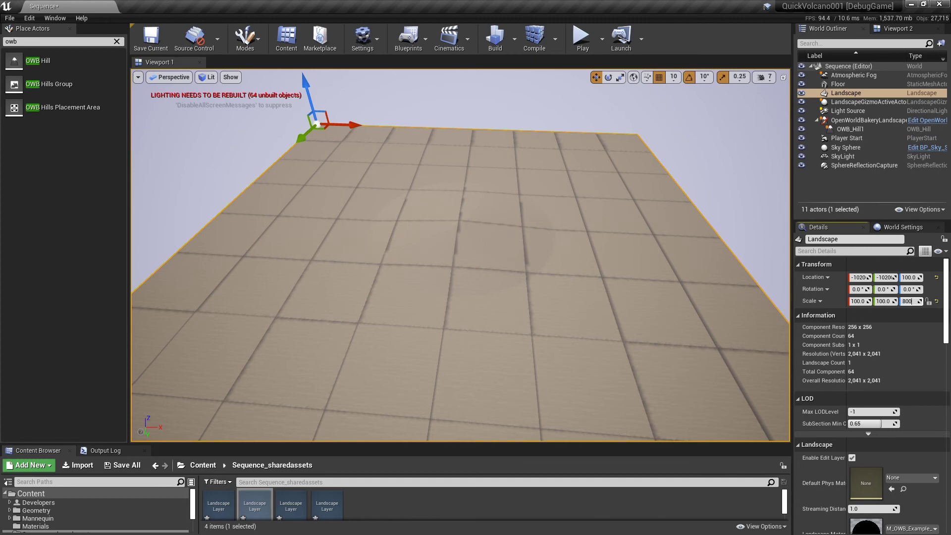
key("Return")
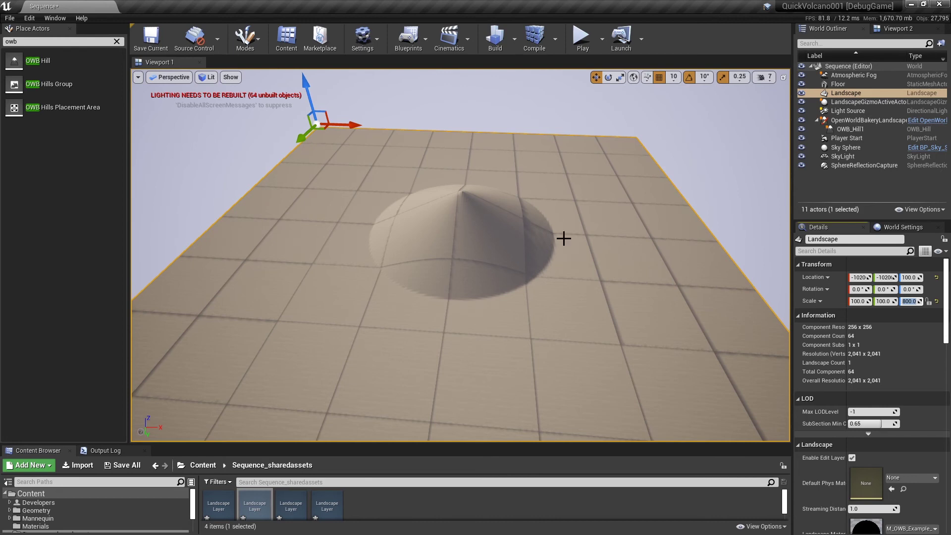
Set the OpenWorldBakeryLandscapeBrush's Bake Resolution to Preview 512x512.
left_click(853, 121)
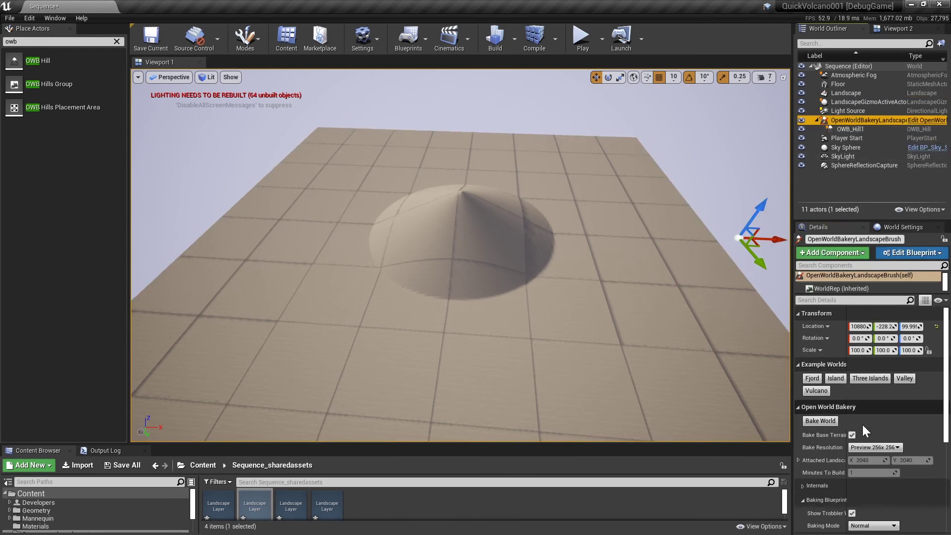
left_click(875, 447)
left_click(880, 461)
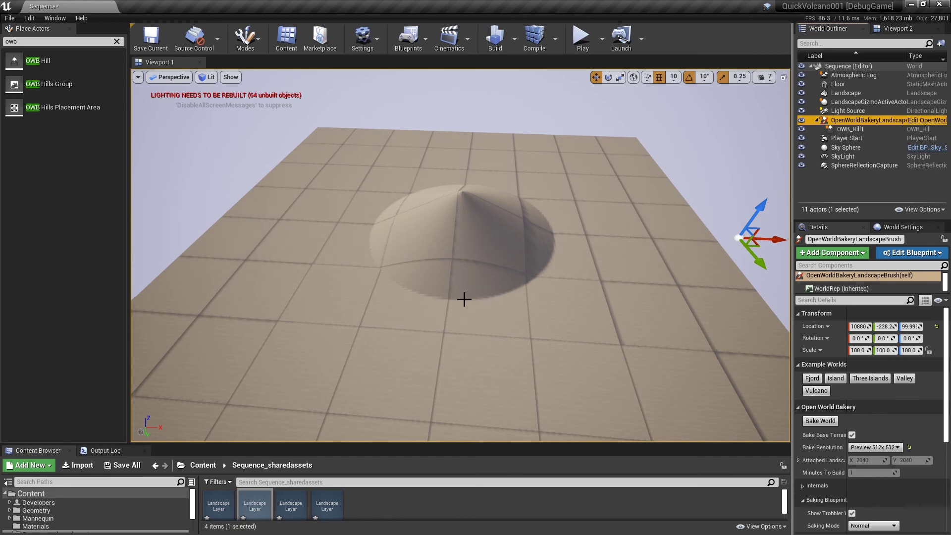
Rename the OWB_Hill1 actor as "1. Ground".
left_click(849, 126)
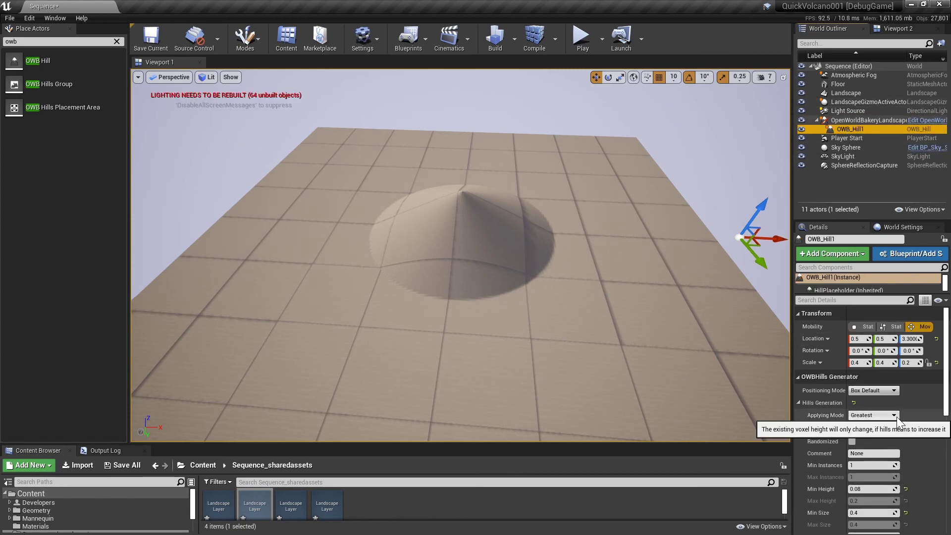
scroll(895, 419, "down", 2)
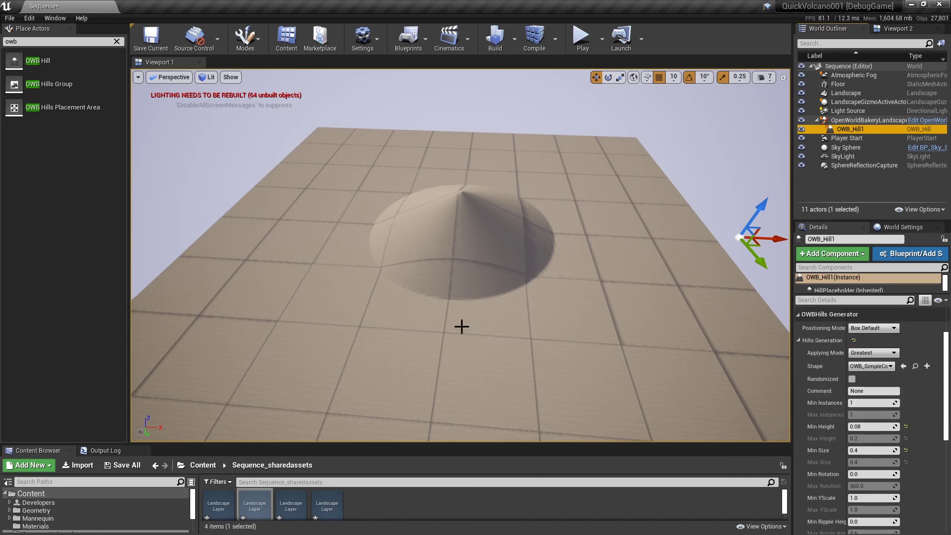
left_click(853, 129)
type("1. Ground")
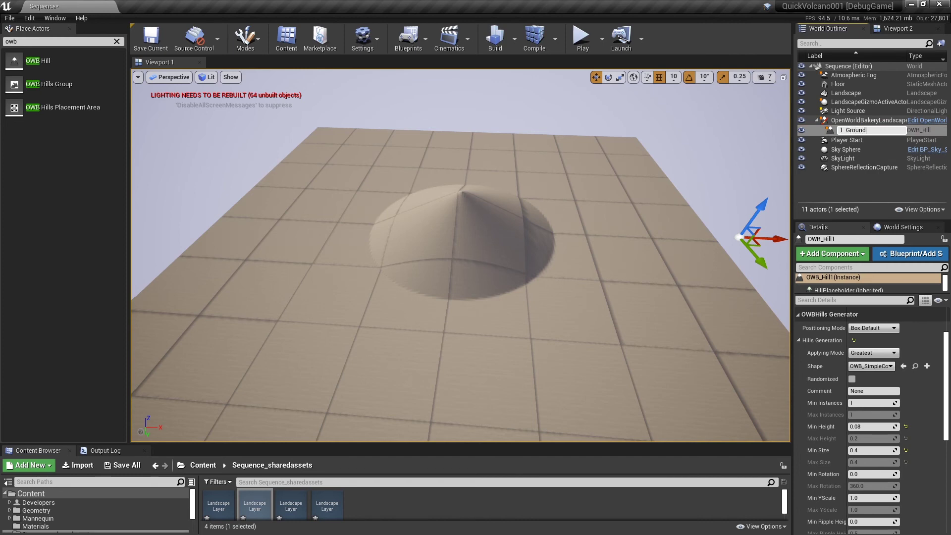
key("Return")
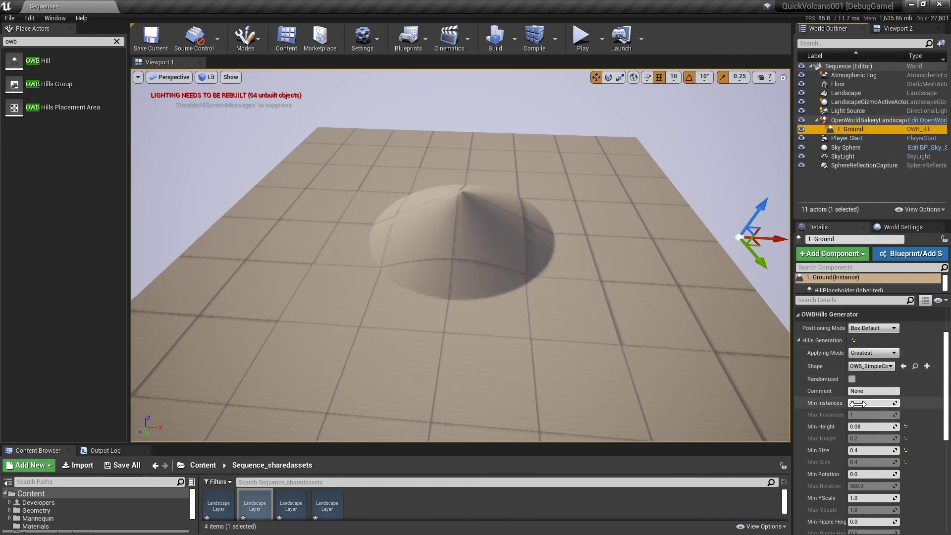
Give the 1. Ground hill a Min Height of 0.04, a Min Size of 2.0 and the OWB_Star shape.
left_click(865, 426)
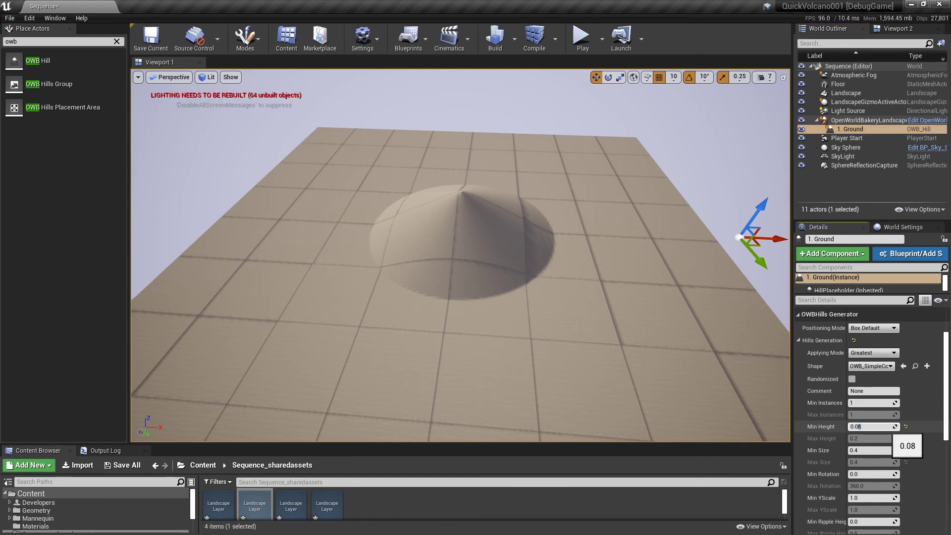
key("Tab")
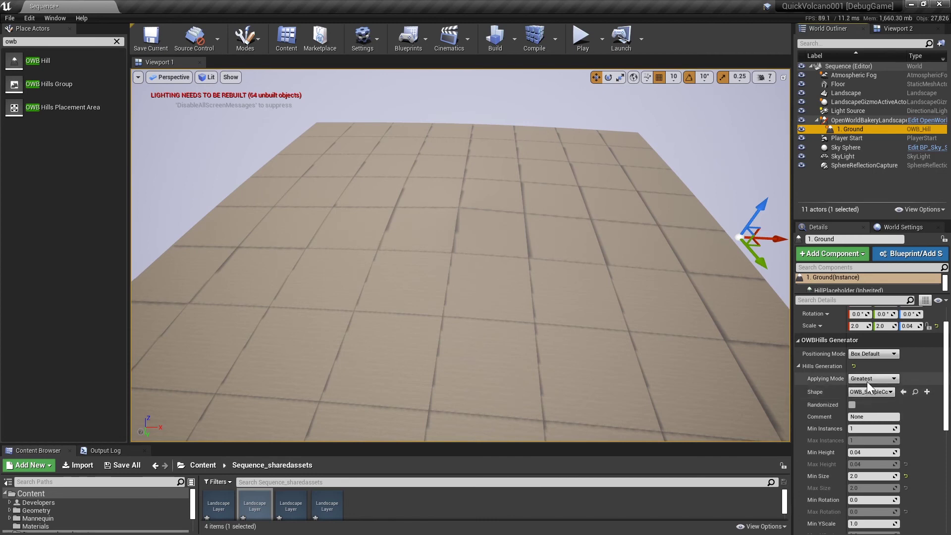
left_click(871, 391)
left_click(860, 365)
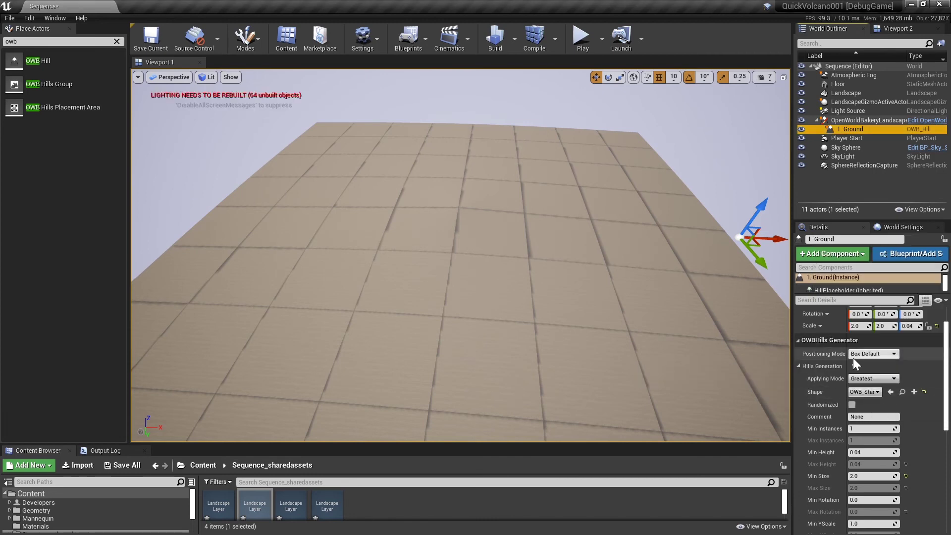
Set the 1. Ground hill's first Min Custom Parameter to 8.0 and the second to 0.3.
scroll(865, 447, "down", 5)
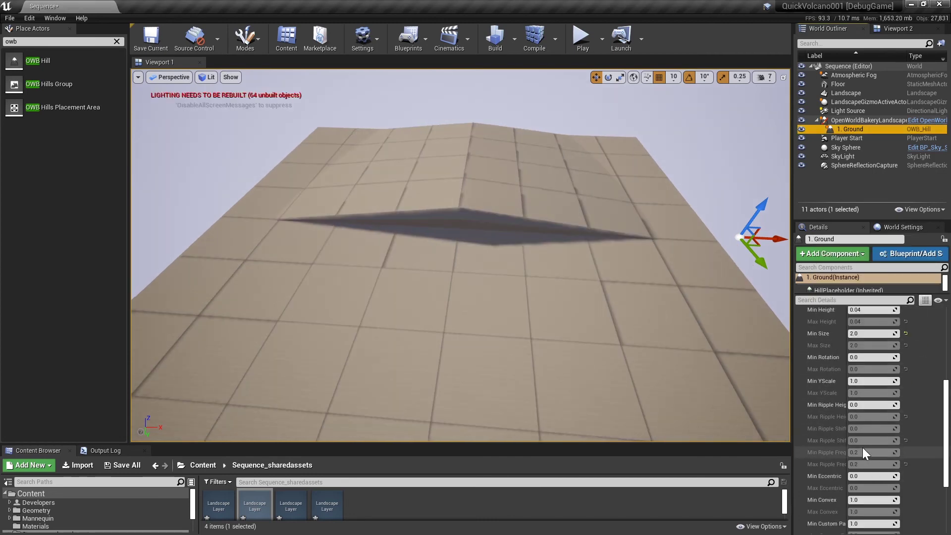
scroll(859, 451, "down", 4)
left_click(868, 416)
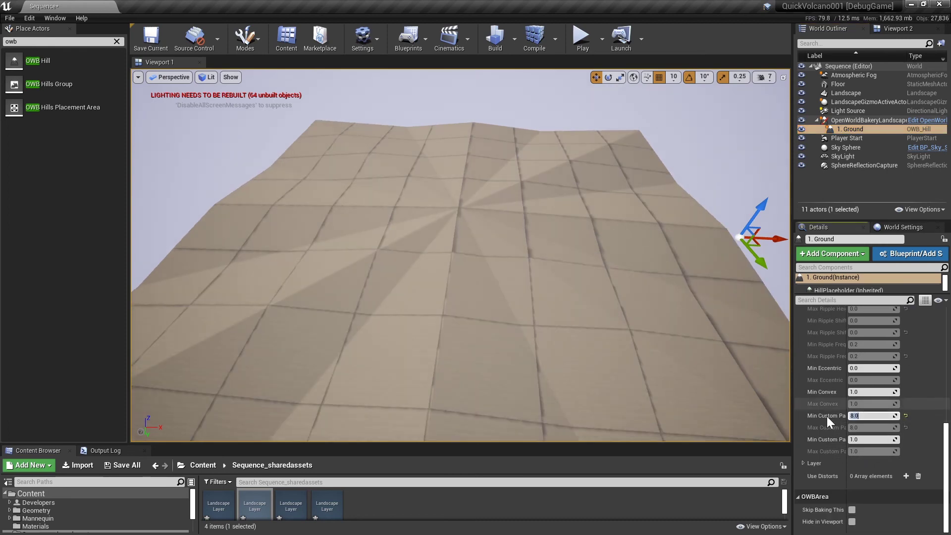
left_click(884, 440)
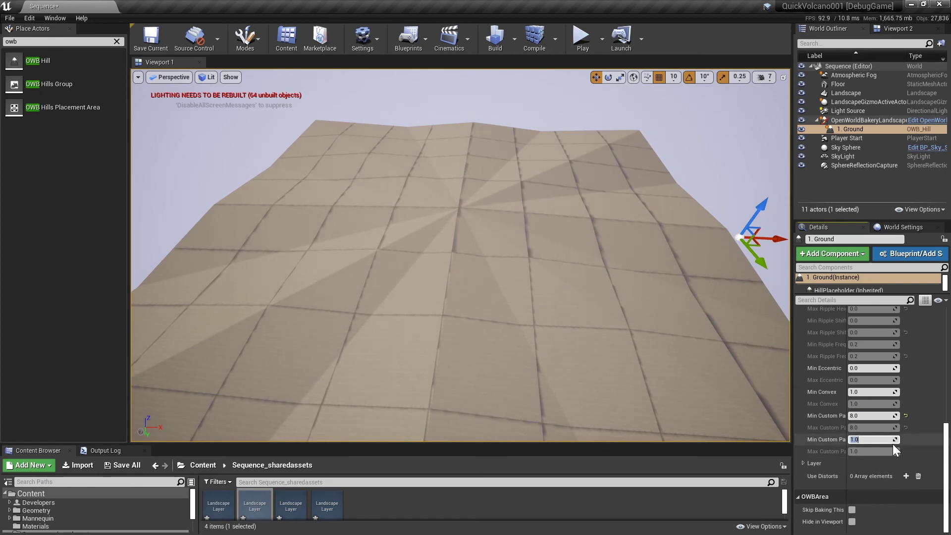
type("0.3")
key("Return")
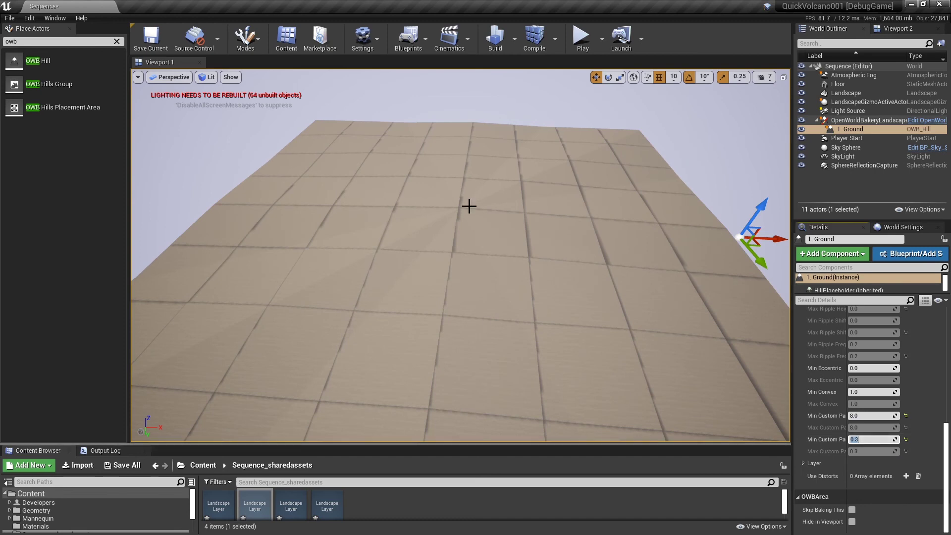
Duplicate the 1. Ground hill under the OpenWorldBakeryLandscapeBrush.
mouse_move(570, 266)
right_mouse_down()
mouse_move(520, 265)
mouse_move(584, 255)
mouse_move(526, 262)
mouse_move(580, 276)
right_mouse_up()
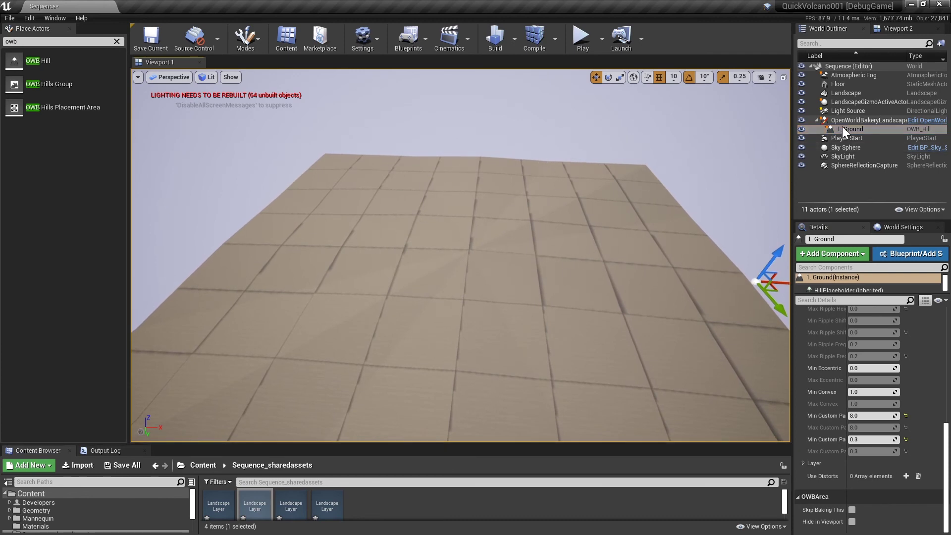
scroll(872, 449, "up", 3)
scroll(871, 448, "up", 5)
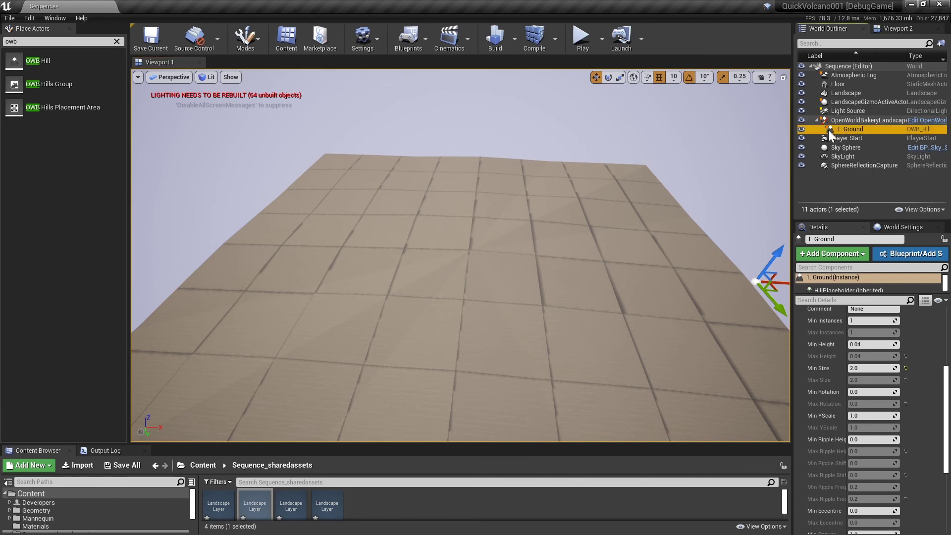
key("ctrl+w")
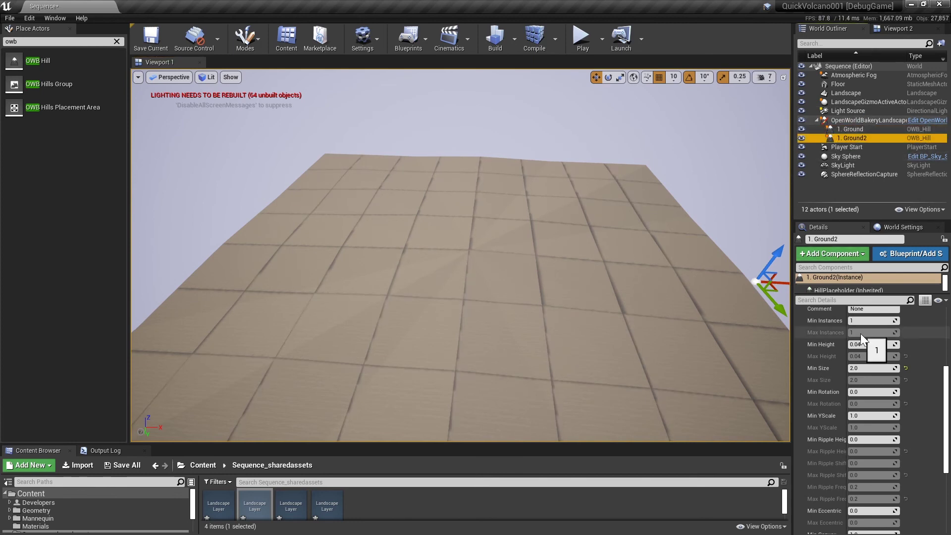
Enable Randomized on the duplicated hill and set its Min Instances to 2 and Max Instances to 3.
scroll(860, 334, "up", 4)
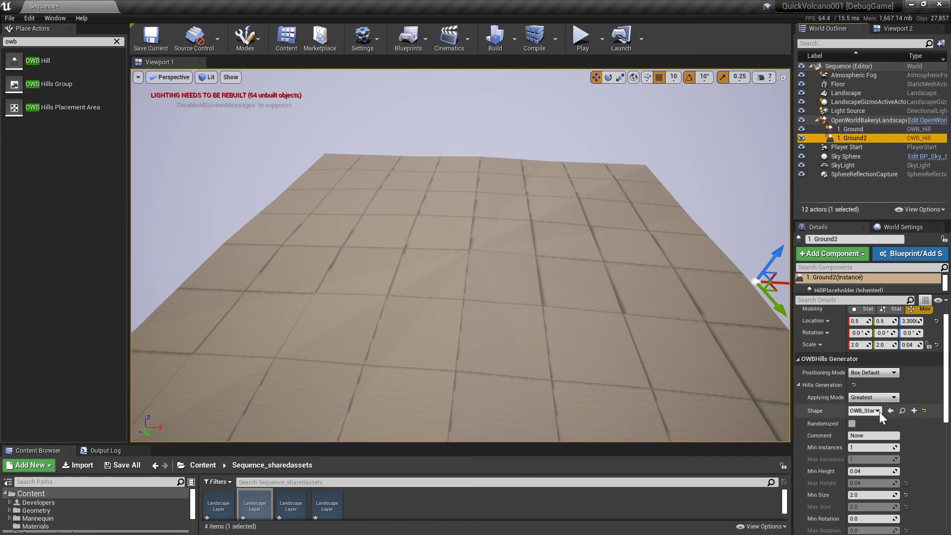
scroll(880, 415, "down", 1)
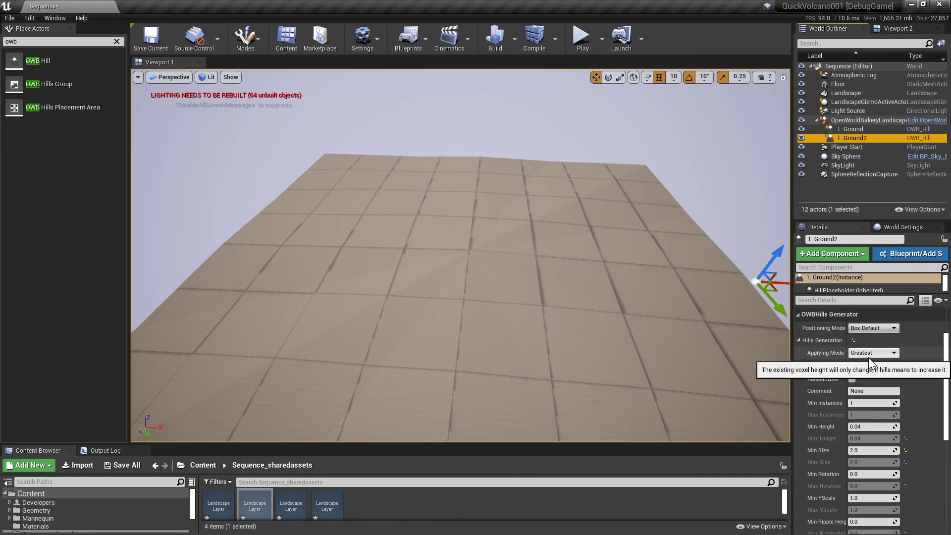
left_click(851, 379)
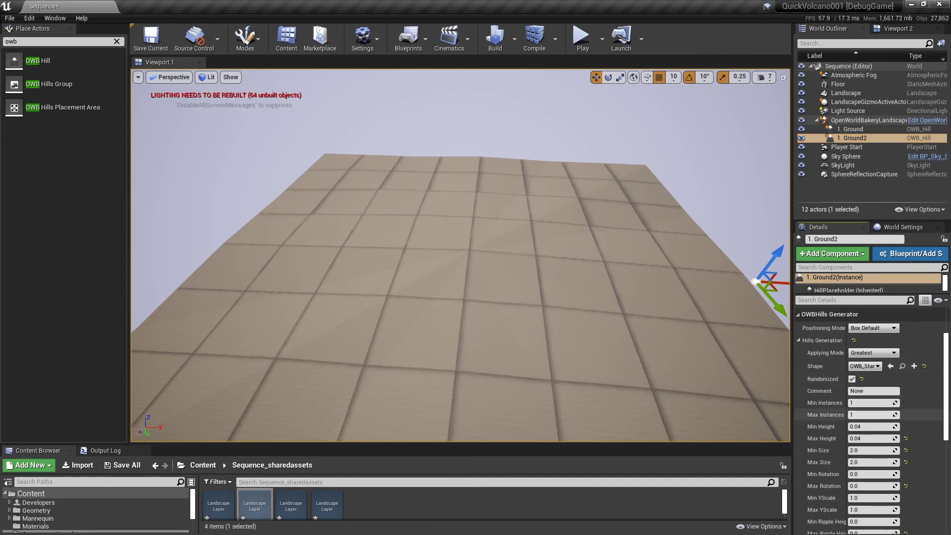
left_click(868, 404)
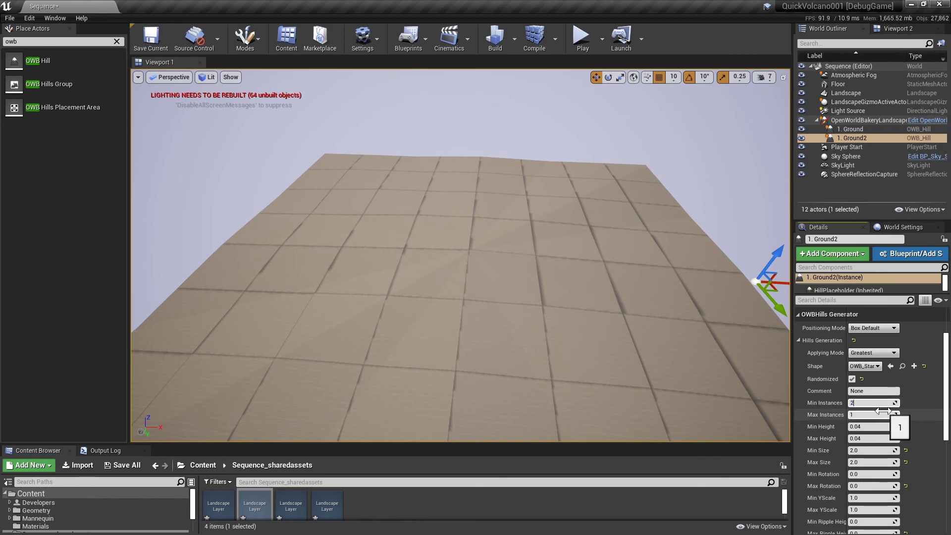
key("Tab")
type("3")
Set the duplicated hill's Min Height to 0.08 and Max Height to 0.11.
scroll(844, 440, "down", 2)
left_click(864, 395)
left_click(860, 395)
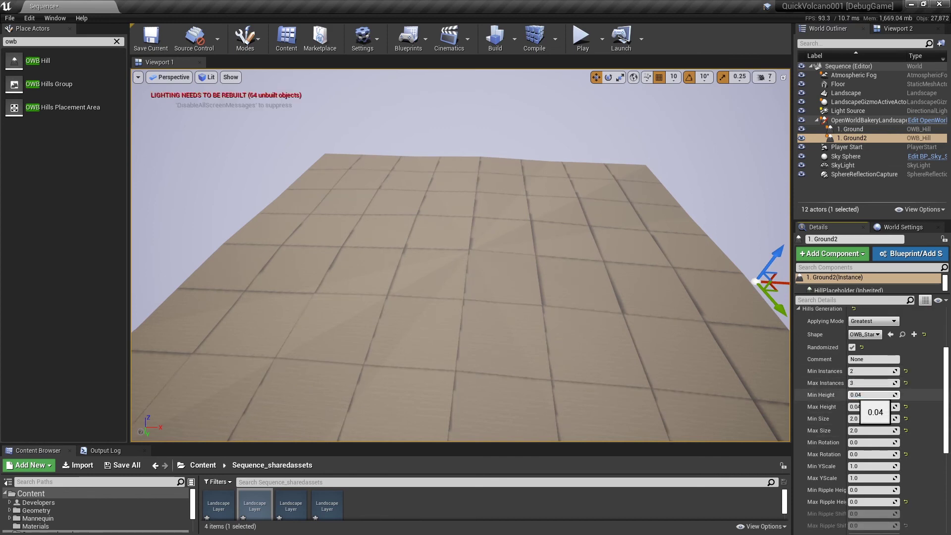
left_click_drag(855, 395, 866, 395)
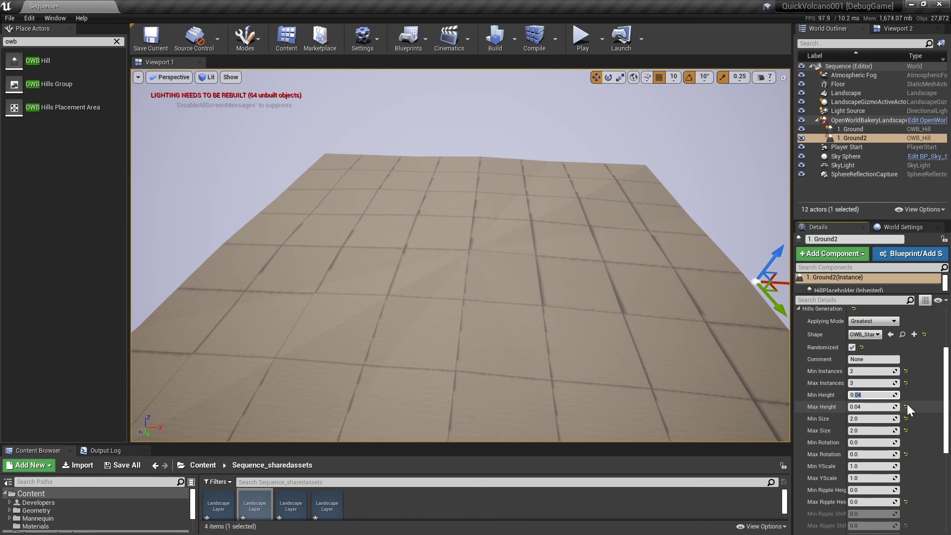
type("08")
key("Tab")
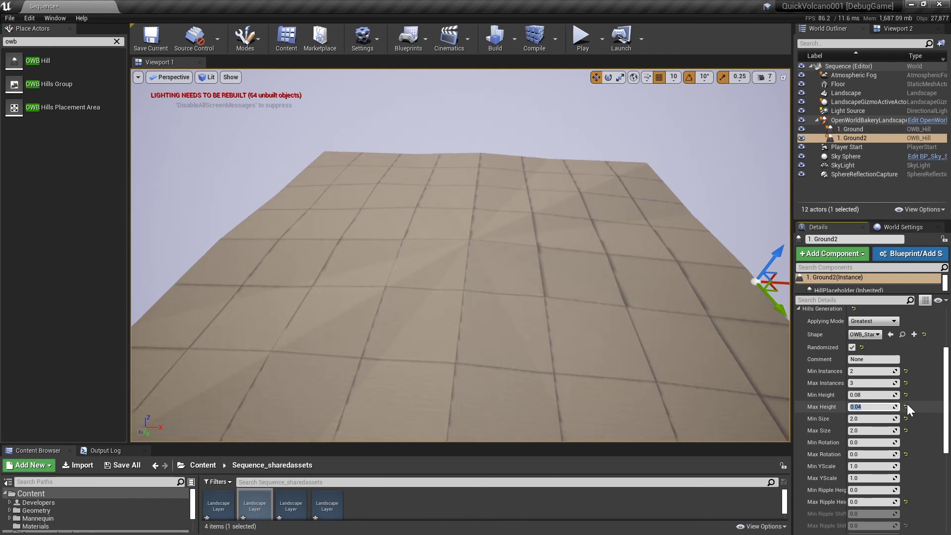
type("0.11")
key("Tab")
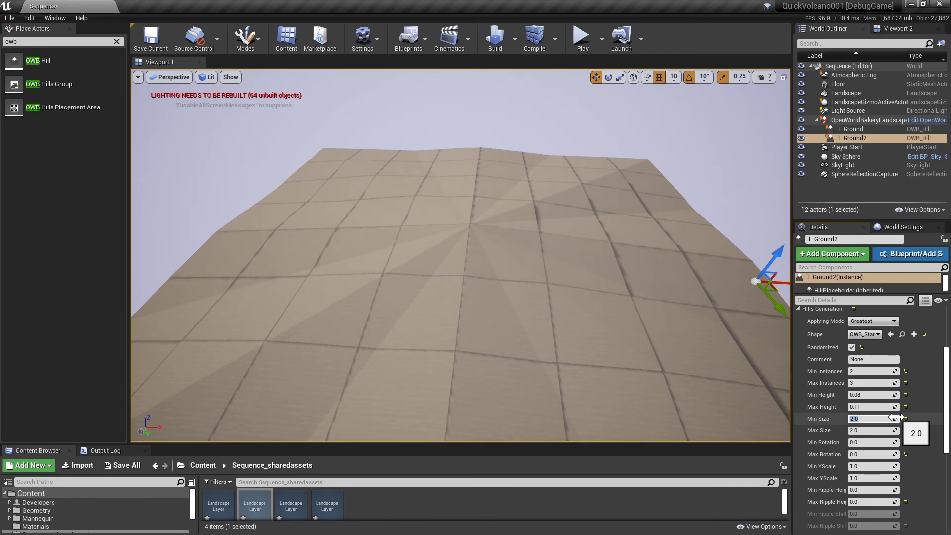
Set the duplicated hill's Min Size to 0.8 and Max Size to 0.9.
type("0.8")
key("Tab")
type("0")
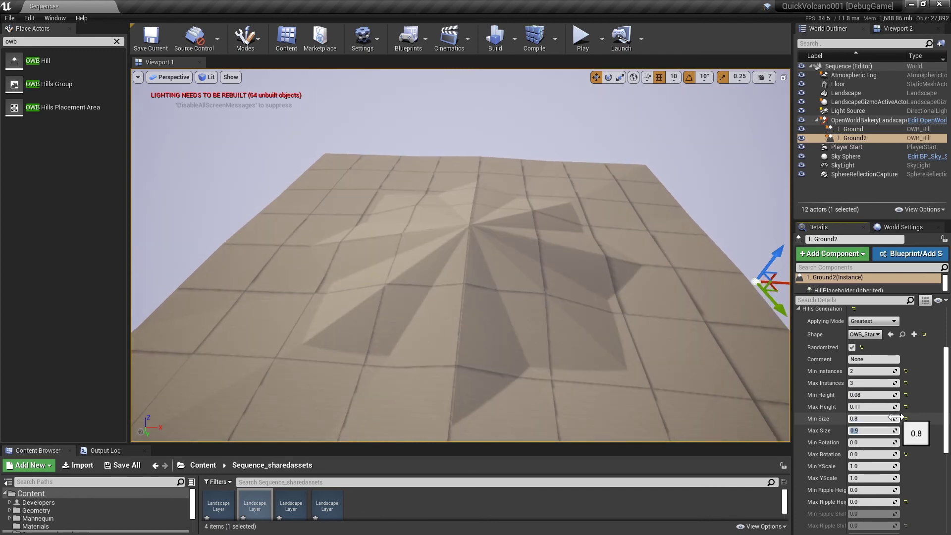
key("Tab")
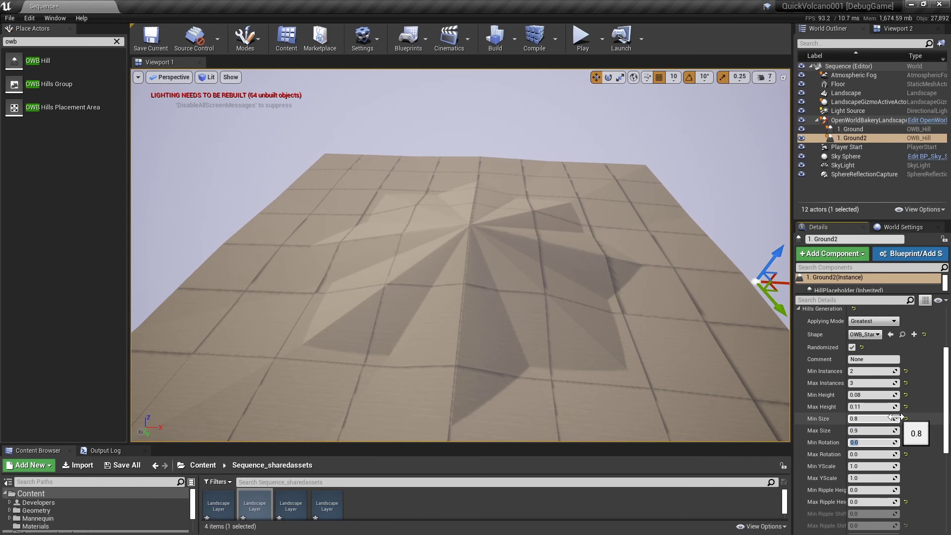
key("Tab")
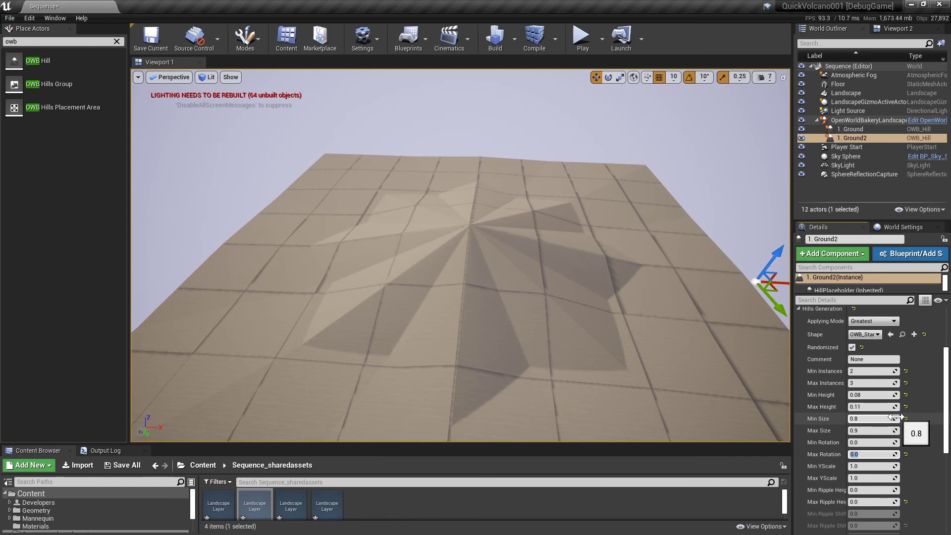
Set the duplicated hill's Max Rotation to 360, Min YScale to 0.8 and Max YScale to 1.3.
type("360")
key("Tab")
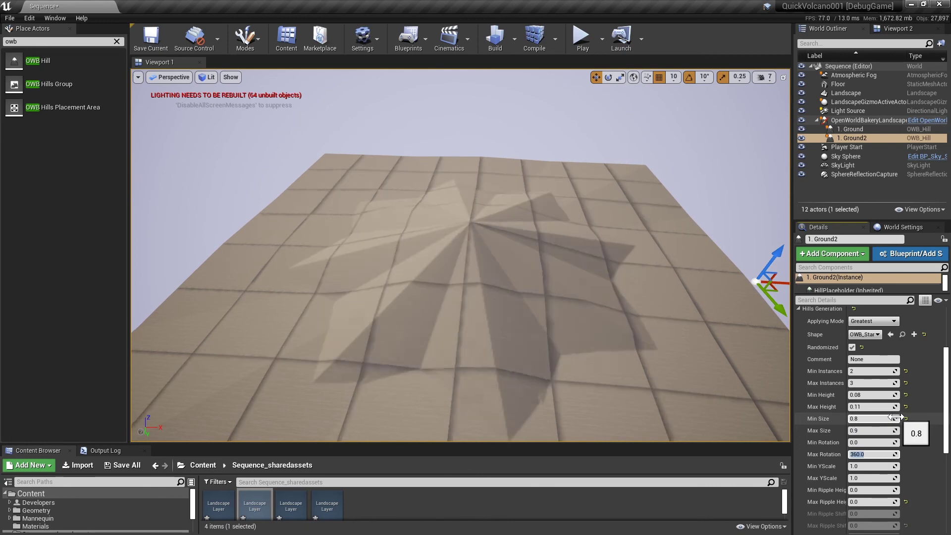
scroll(911, 417, "down", 1)
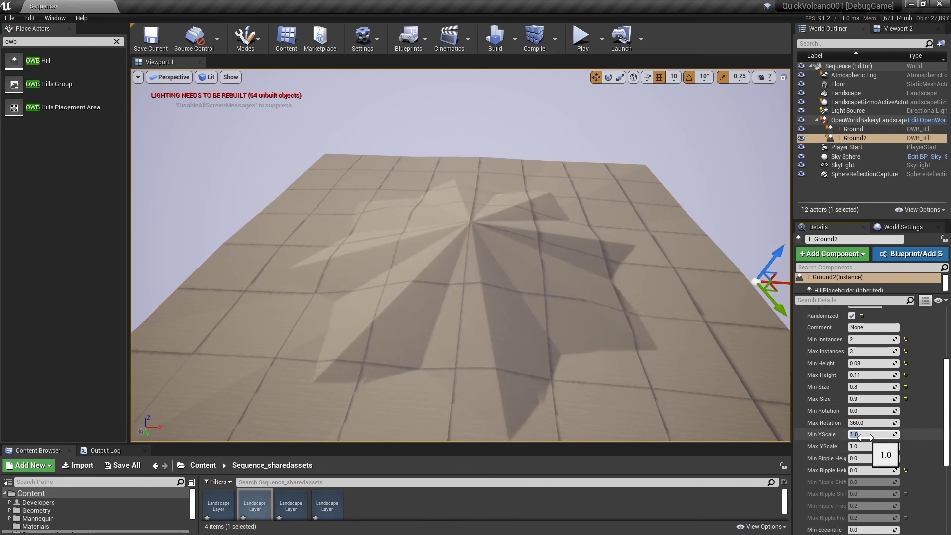
type("0.8")
key("Tab")
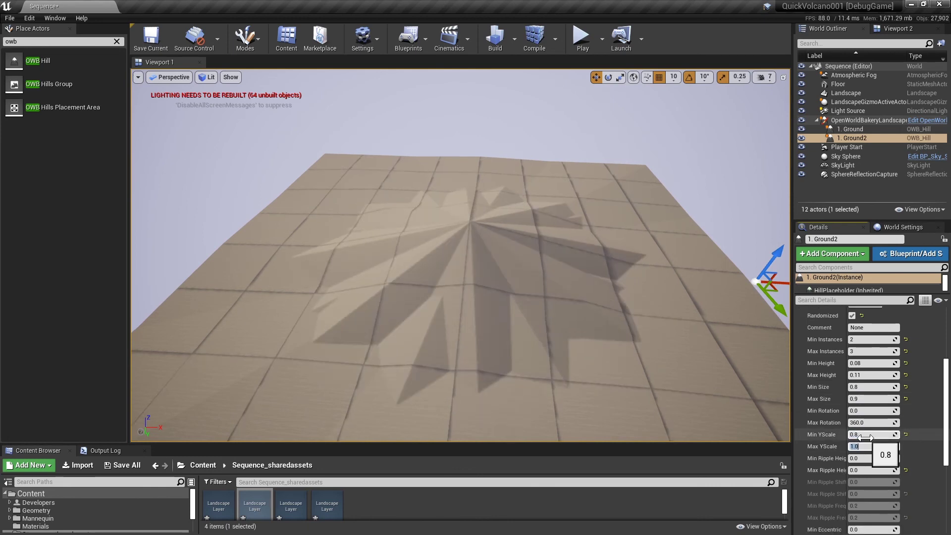
type("1.3")
key("Return")
Set the duplicated hill's Max Ripple Height to 0.03, with Min Ripple Frequency 2.0 and Max Ripple Frequency 5.0.
scroll(864, 438, "down", 1)
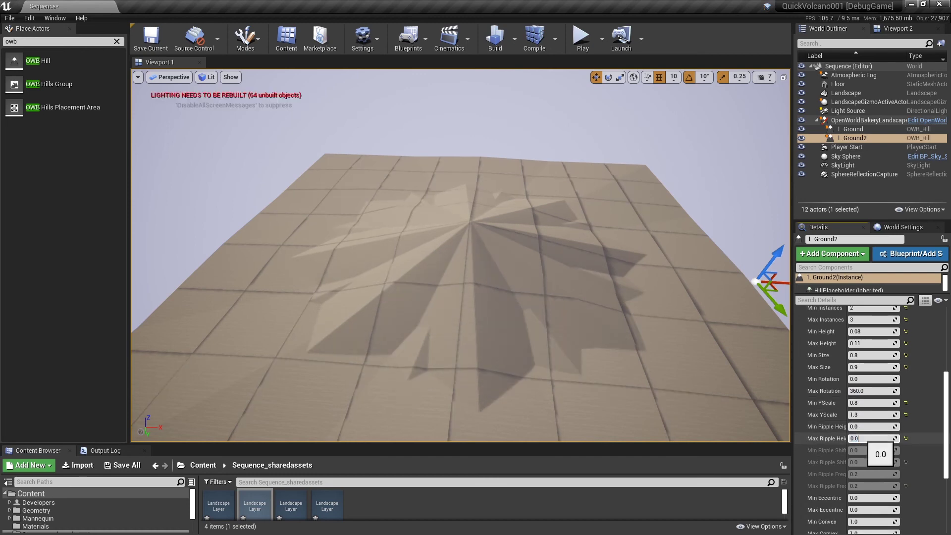
type("3")
key("Return")
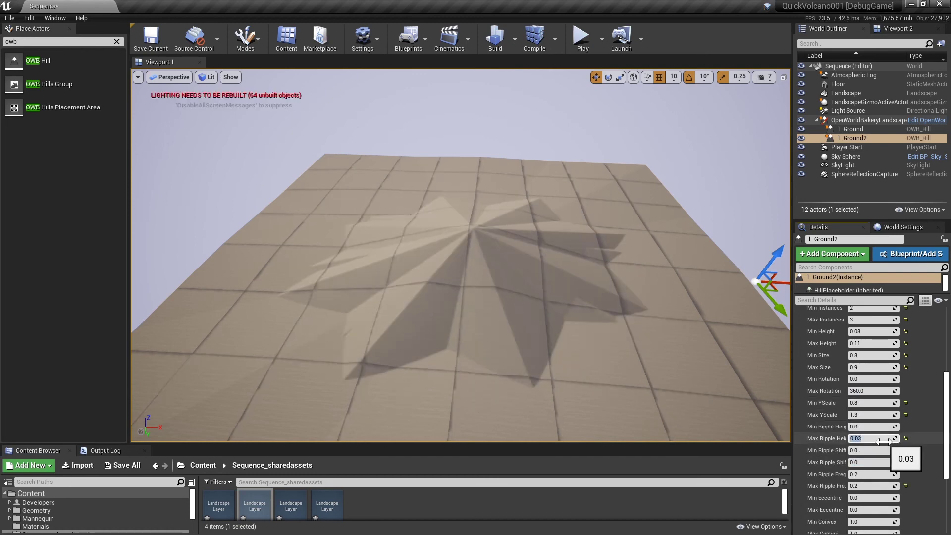
scroll(872, 445, "down", 1)
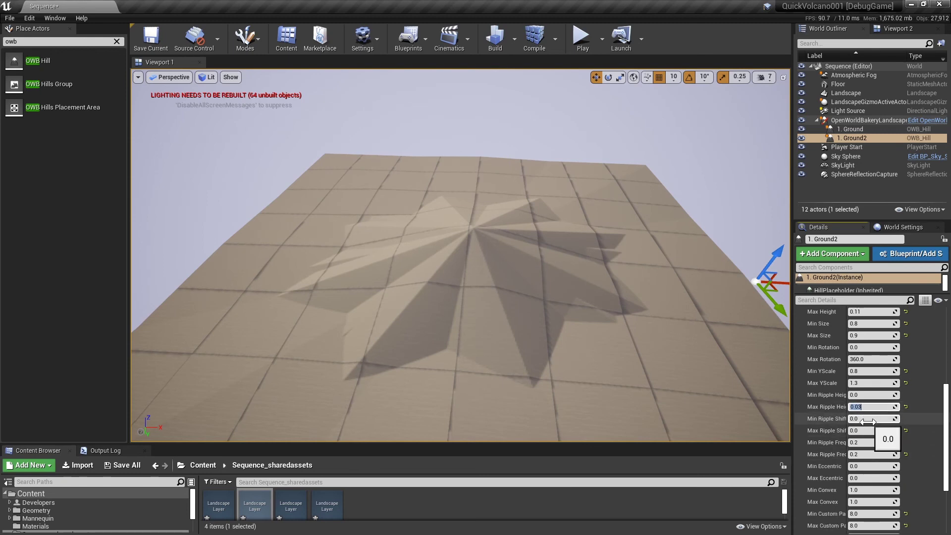
left_click(864, 443)
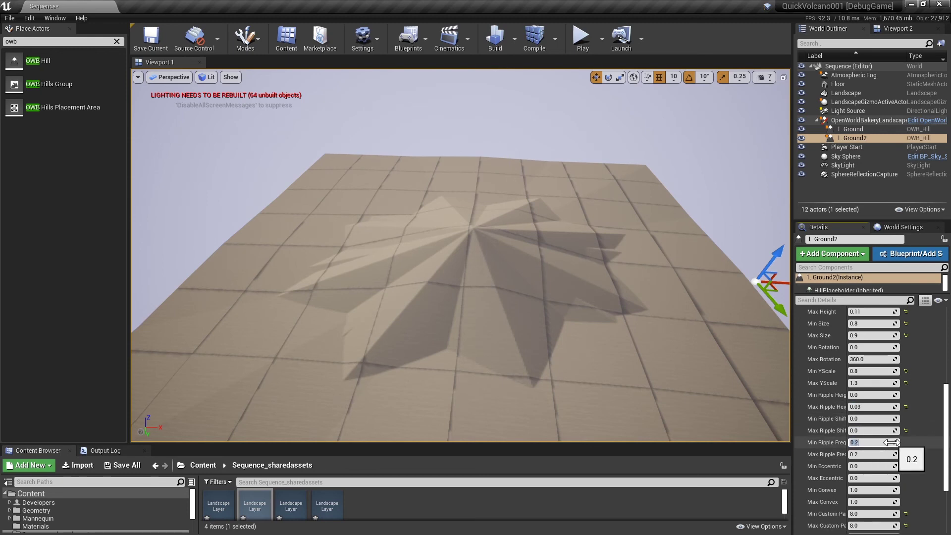
type("2")
key("Tab")
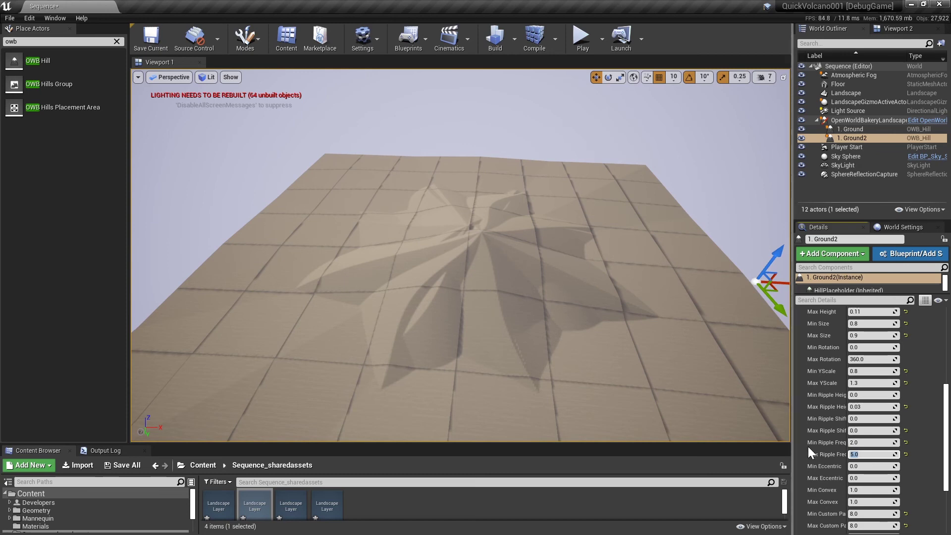
Set the duplicated hill's Max Eccentric to 1.0 and inspect the terrain from another angle.
scroll(870, 468, "down", 2)
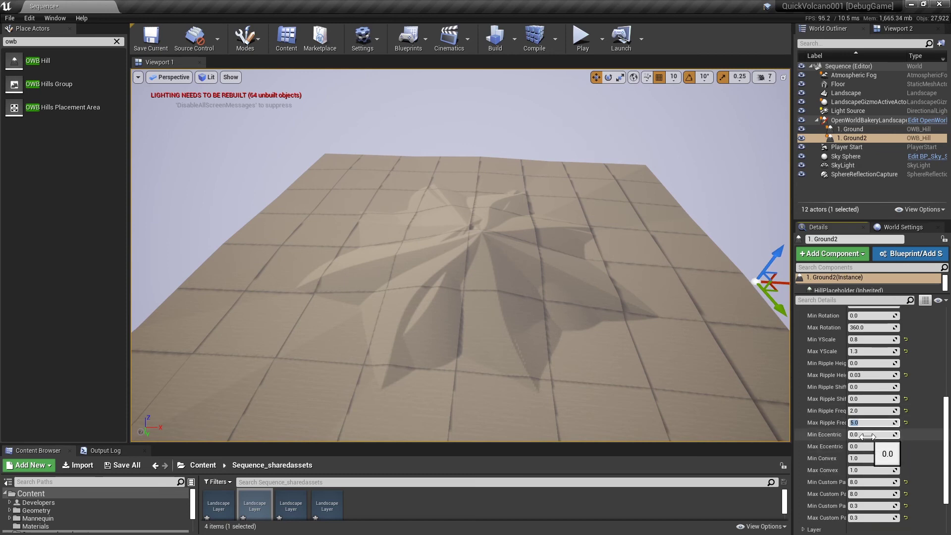
left_click(864, 446)
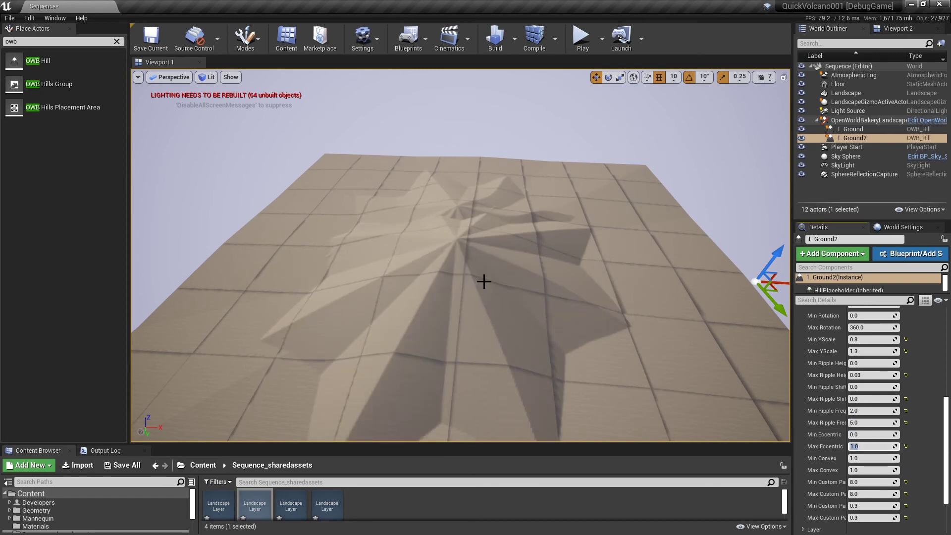
right_click_drag(484, 280, 487, 317)
right_click_drag(460, 255, 573, 297)
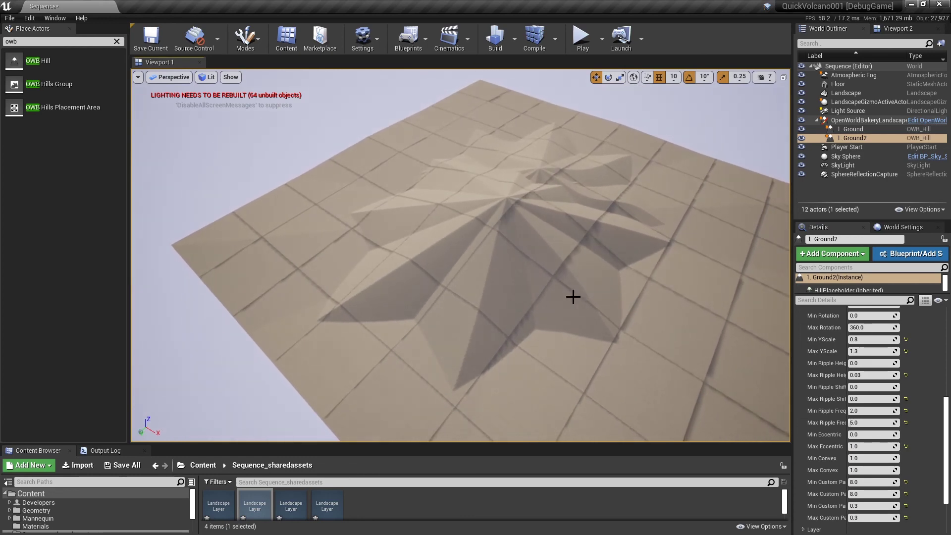
Set the first custom parameter of the duplicated hill to a minimum of 7 and a maximum of 9.
left_click(862, 484)
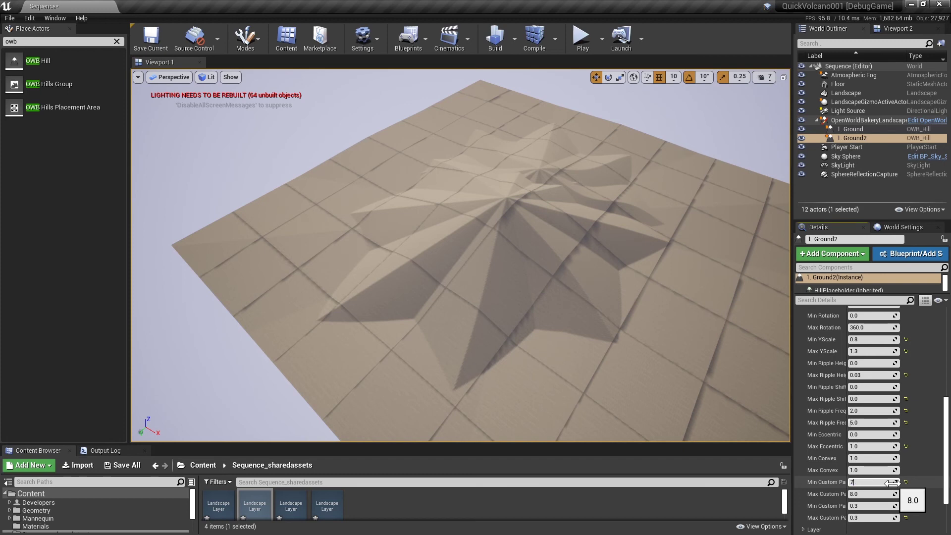
type("7")
key("Tab")
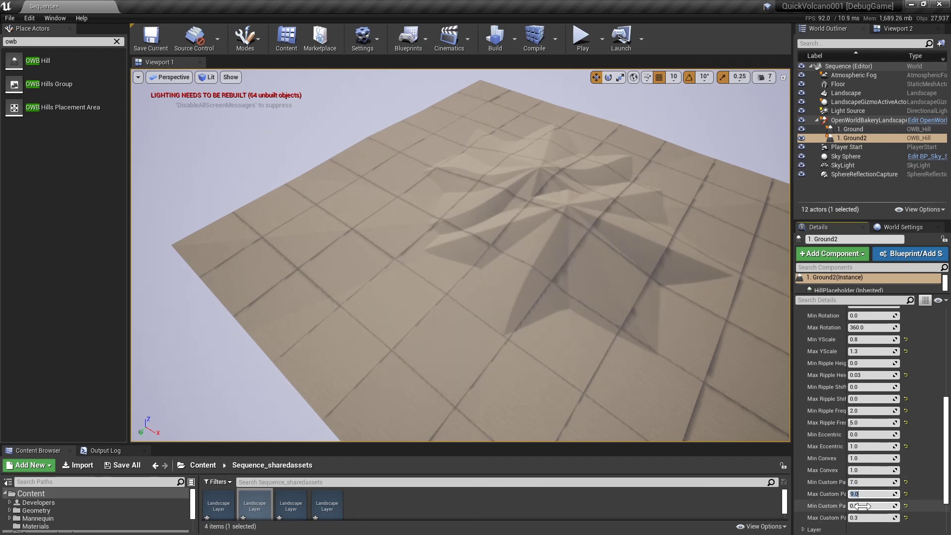
key("Tab")
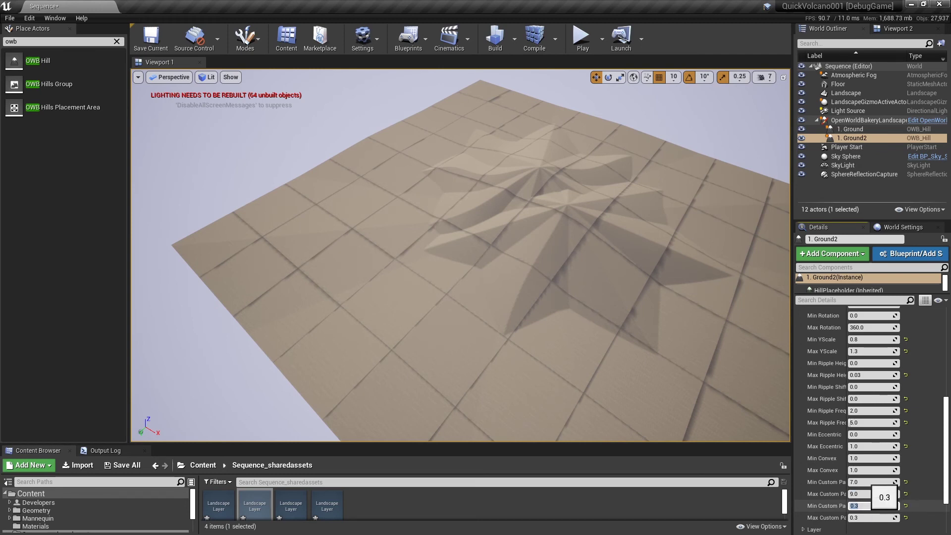
Set the second custom parameter of the duplicated hill to a minimum of 0.4 and a maximum of 0.6.
left_click(883, 506)
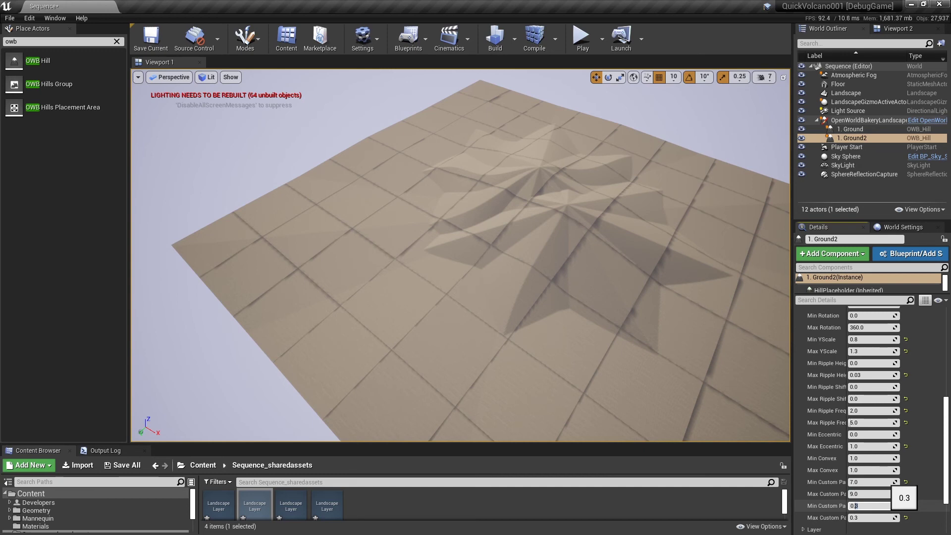
key("BackSpace")
type("4")
key("Tab")
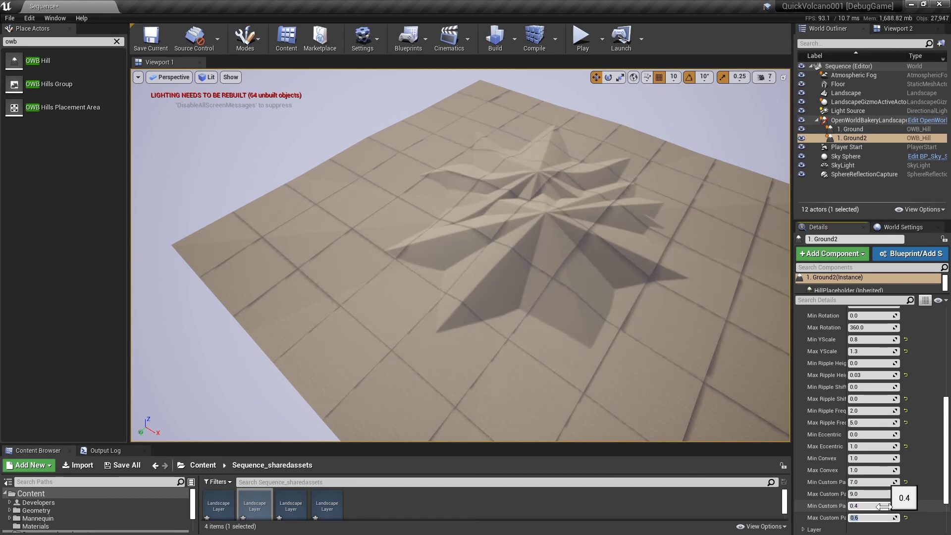
right_click_drag(566, 299, 589, 302)
right_click_drag(466, 296, 505, 270)
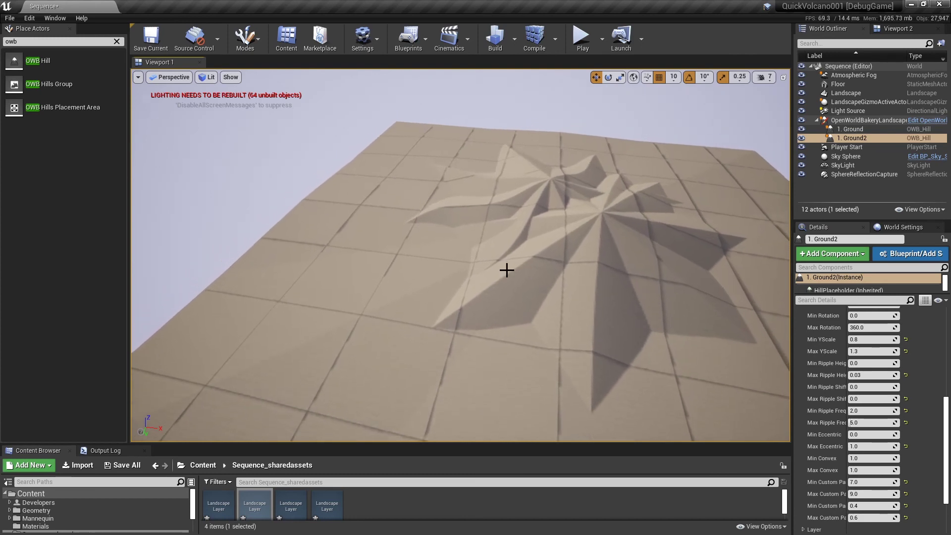
Rename the duplicated hill 1. Ground2 as 2. Base.
left_click(849, 128)
left_click(853, 138)
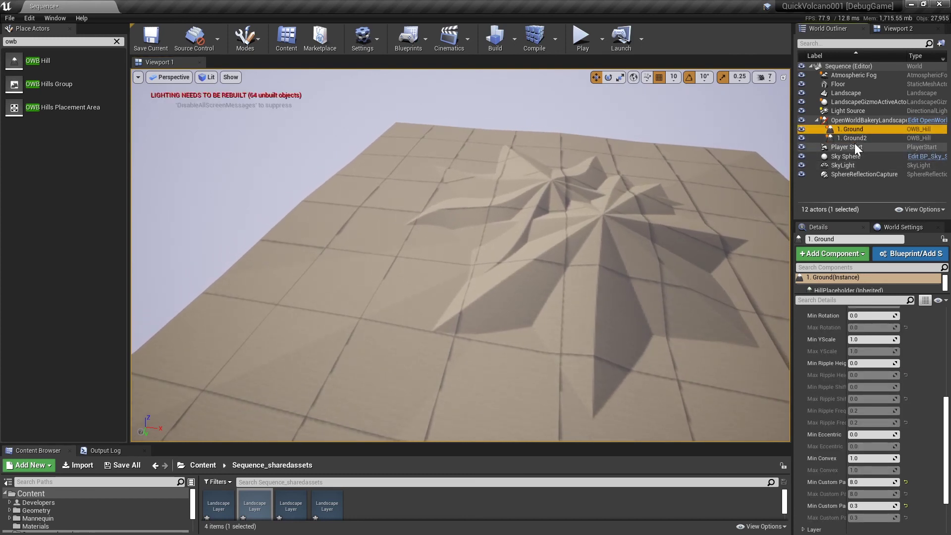
left_click(838, 138)
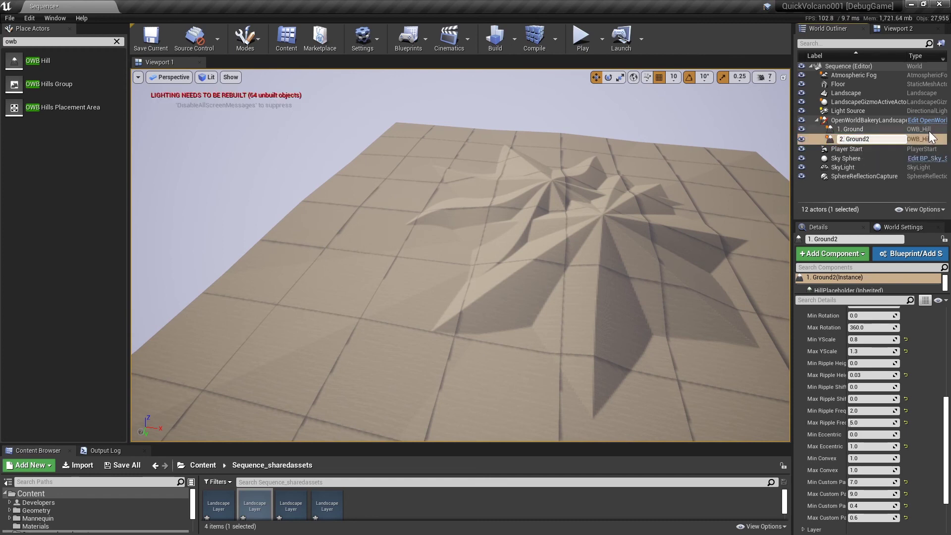
key("ctrl+shift+Left")
type("Base")
key("Return")
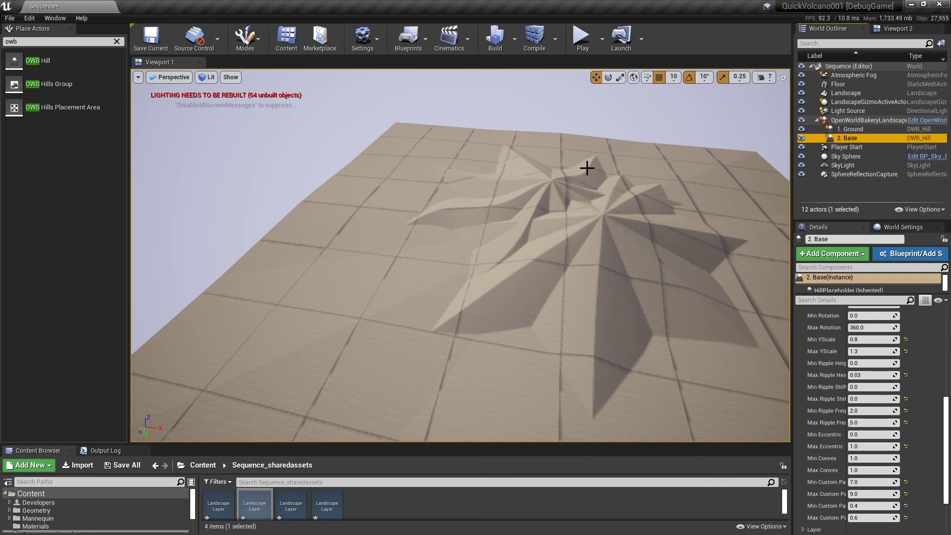
Duplicate the 1. Ground hill and rename the copy as 3. Body.
left_click(834, 129)
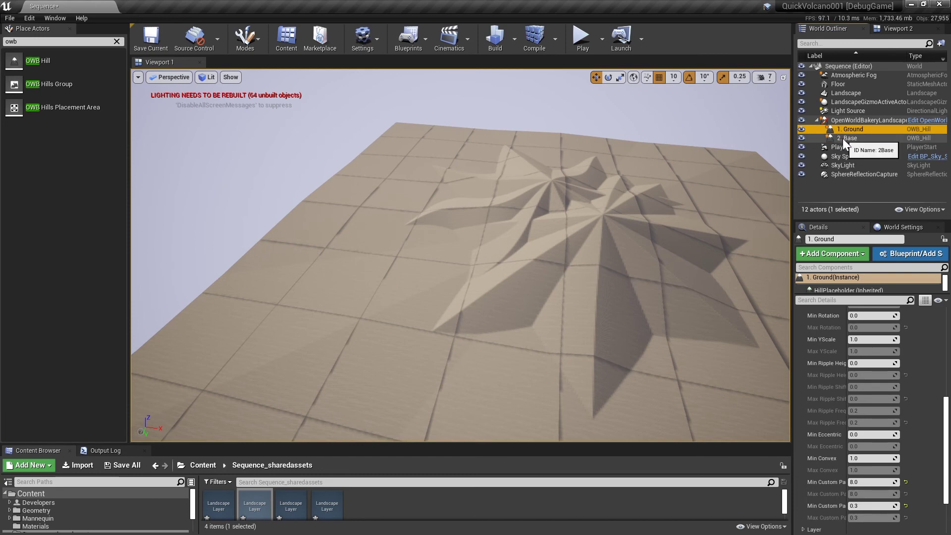
key("ctrl+w")
key("F2")
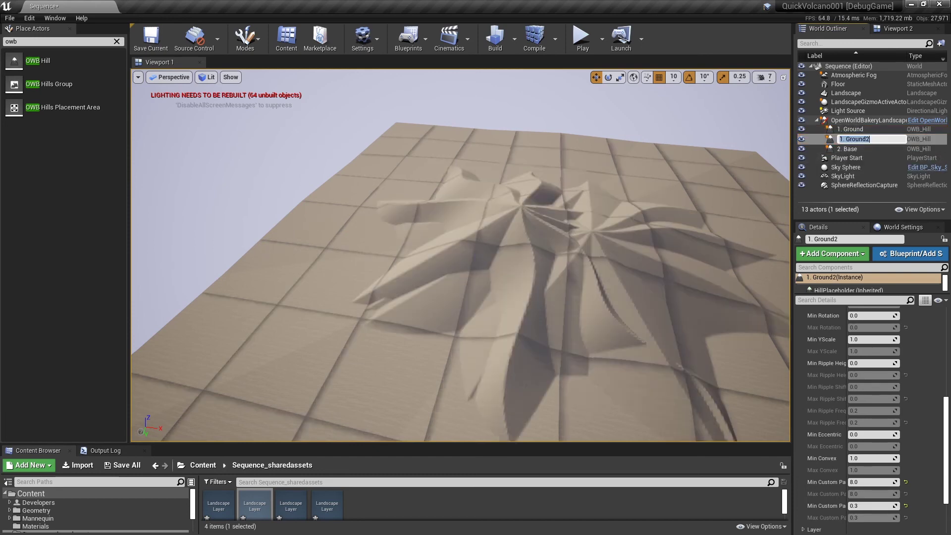
left_click(840, 139)
type("3")
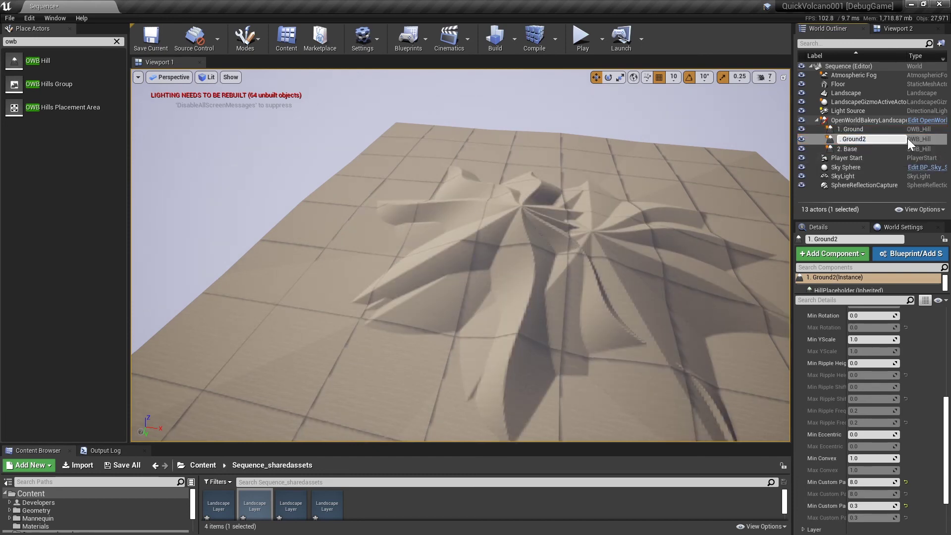
key("Delete")
key("ctrl+Right")
key("shift+End")
type("Body")
key("Return")
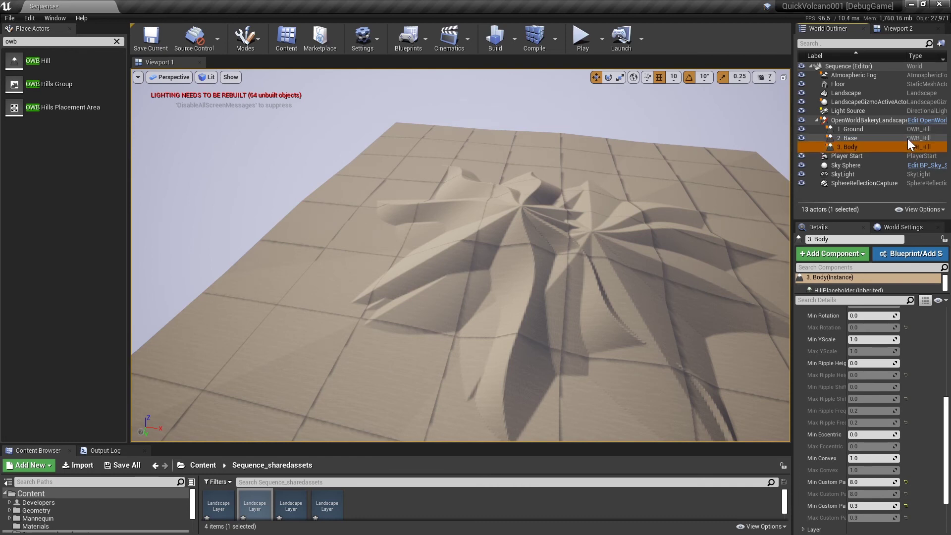
Enable Randomized on the 3. Body hill and set its Min Instances to 2 and Max Instances to 5.
scroll(871, 386, "up", 5)
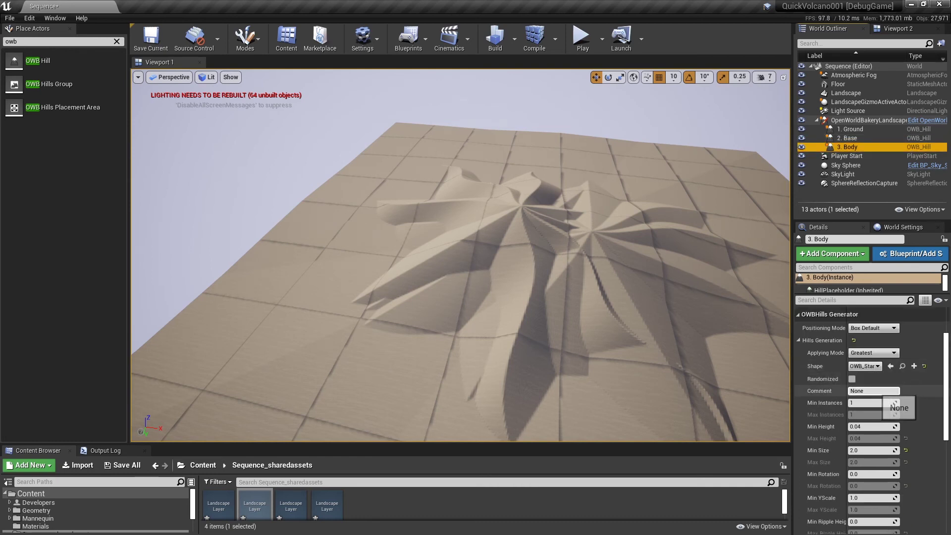
left_click(853, 379)
left_click(871, 403)
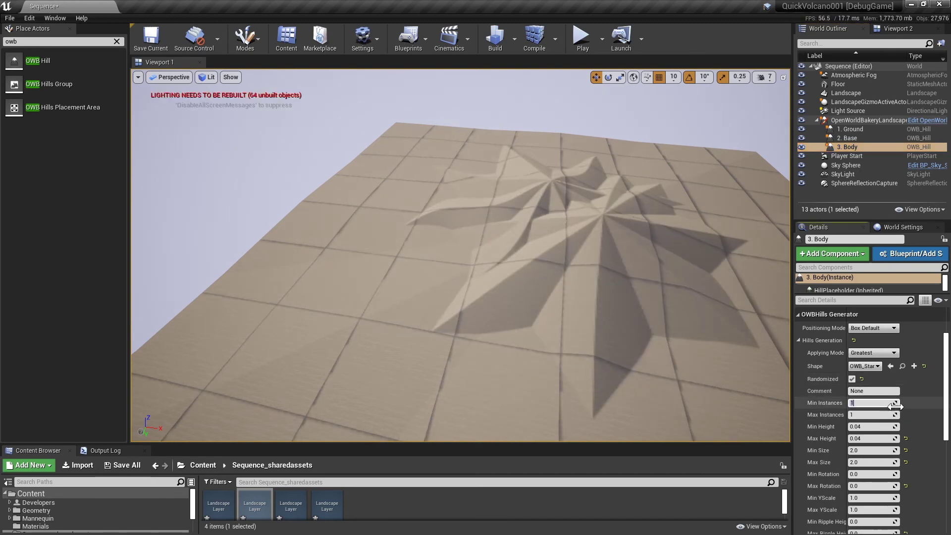
type("2")
key("Tab")
type("5")
key("Return")
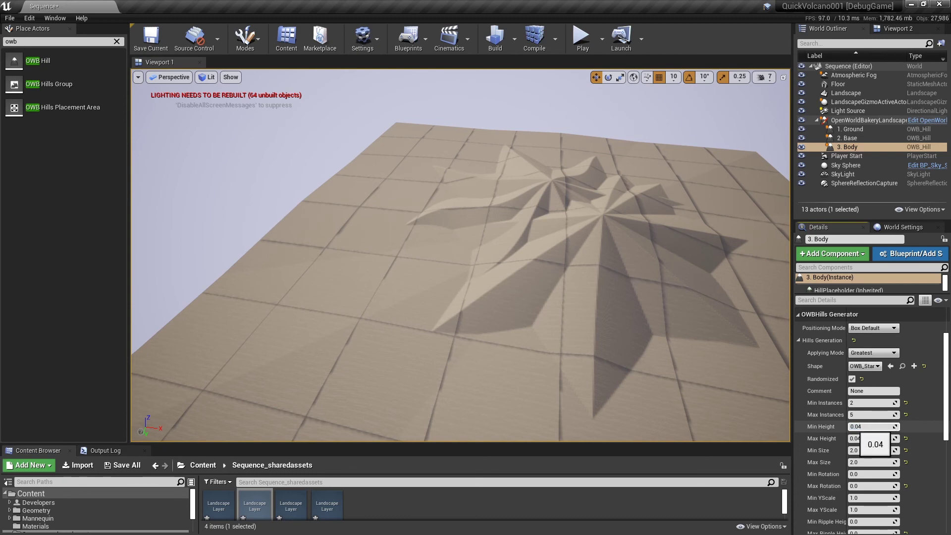
Set the 3. Body hill's Min Height to 0.12 and Max Height to 0.14.
left_click_drag(856, 428, 885, 426)
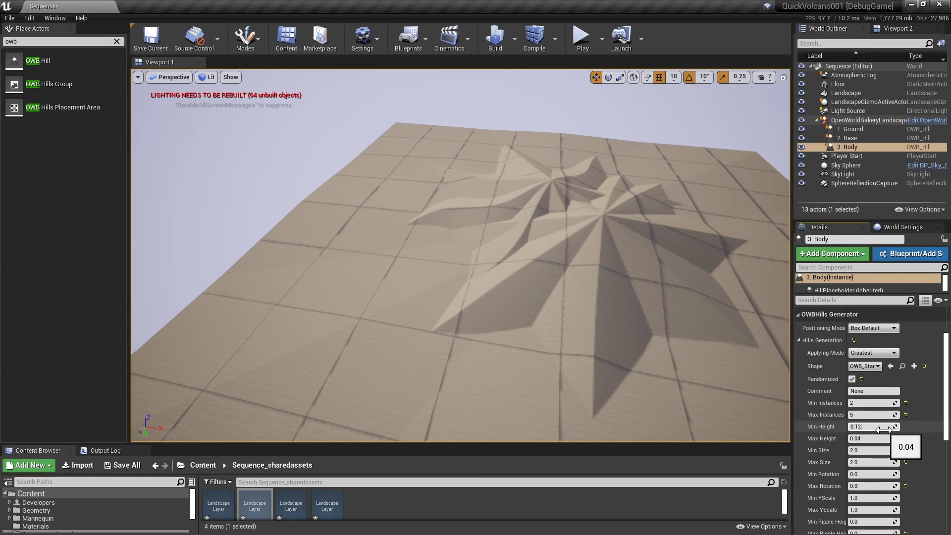
type("0.12")
key("Tab")
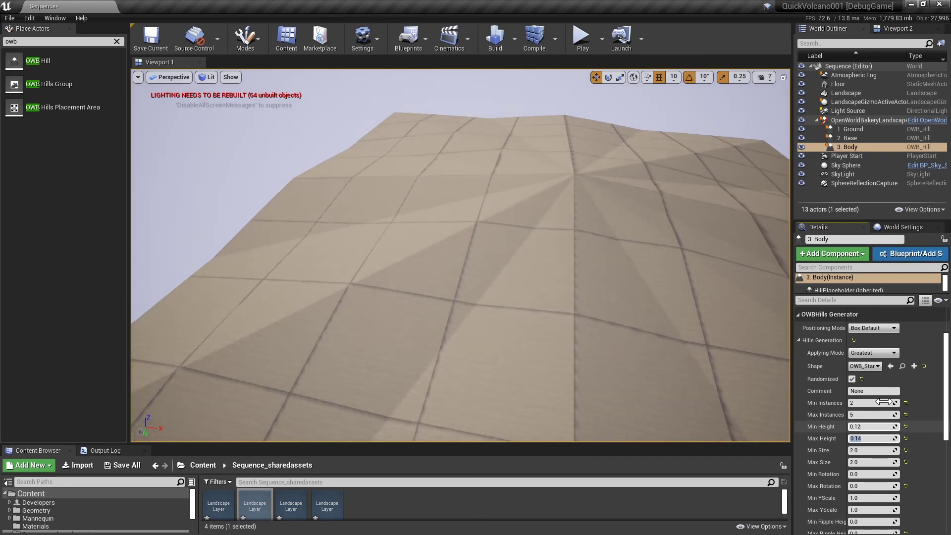
key("Tab")
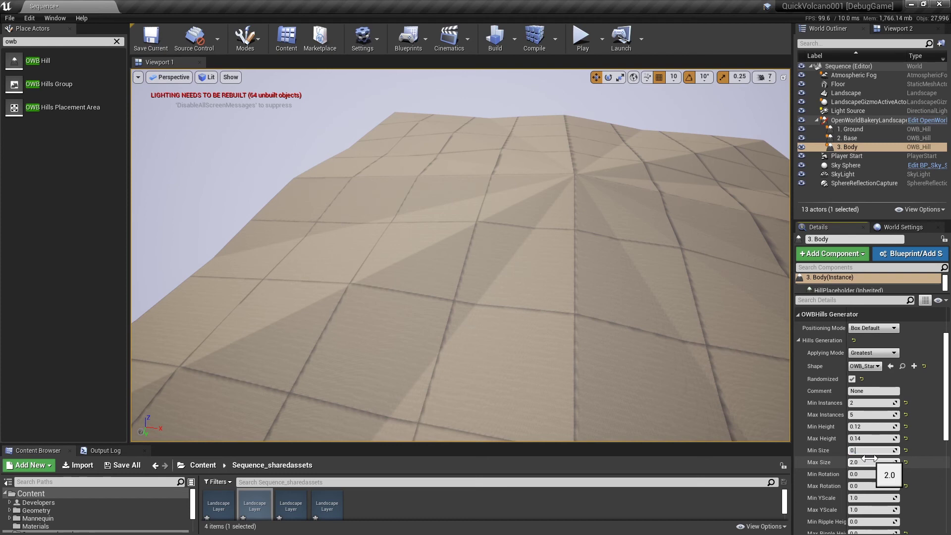
Set the 3. Body hill's Min Size to 0.14 and Max Size to 0.16.
key("Tab")
type("0.1")
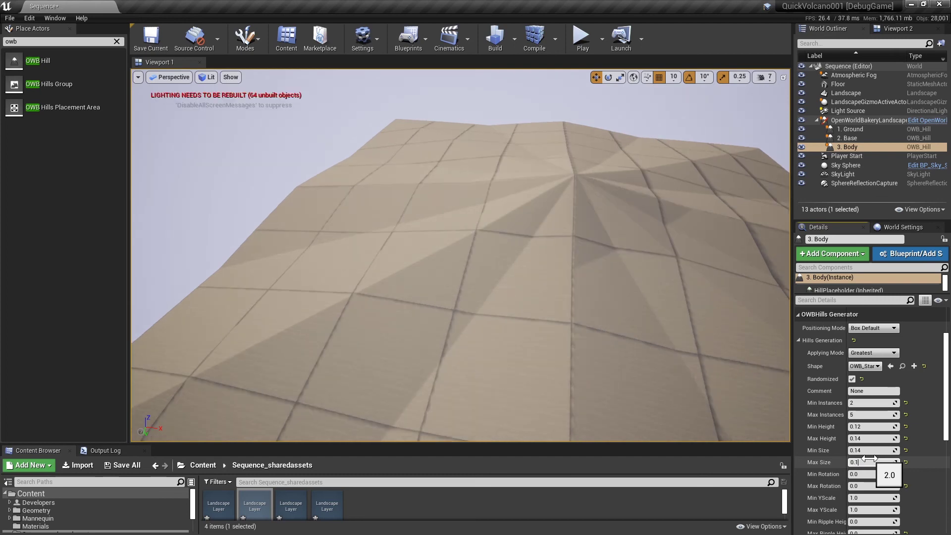
type("6")
key("Return")
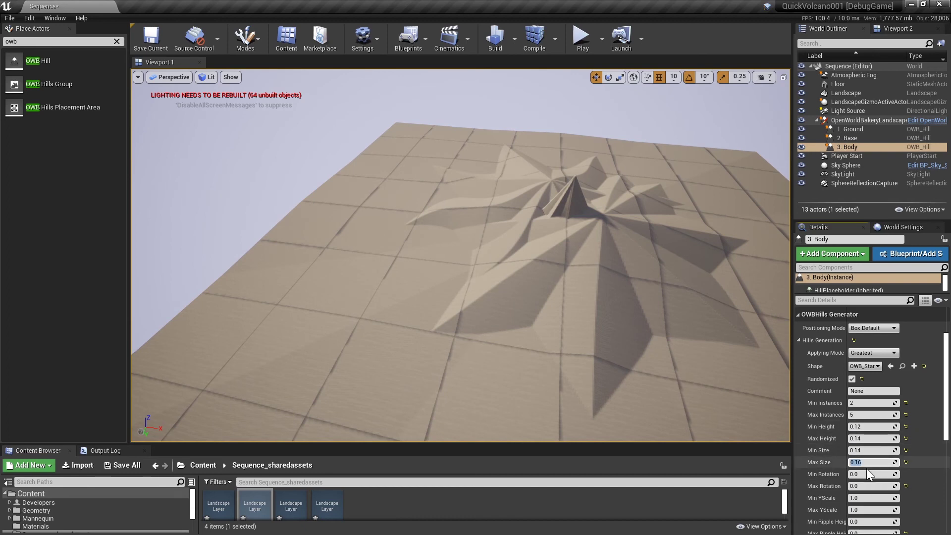
Change the 3. Body hill's shape to OWB_Pyramid.
right_click_drag(614, 339, 644, 342)
left_click(866, 366)
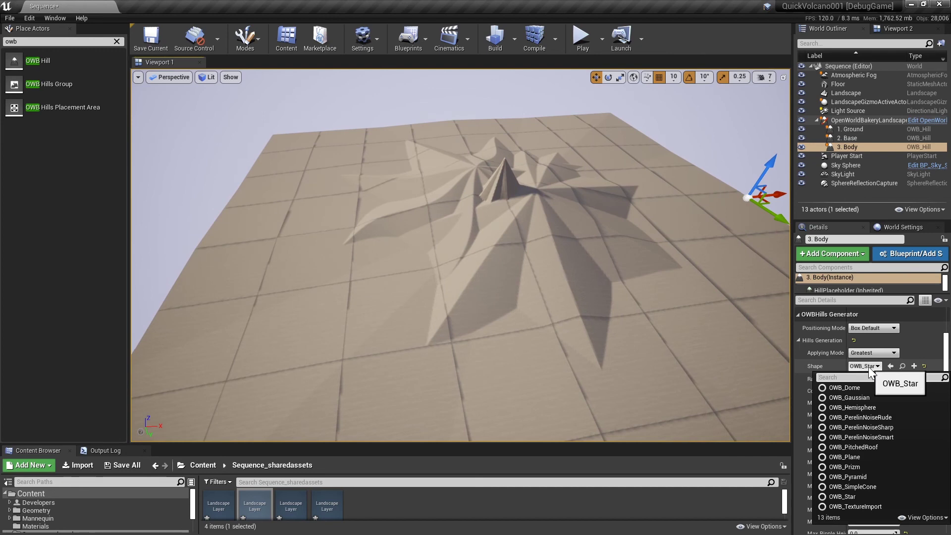
left_click(859, 477)
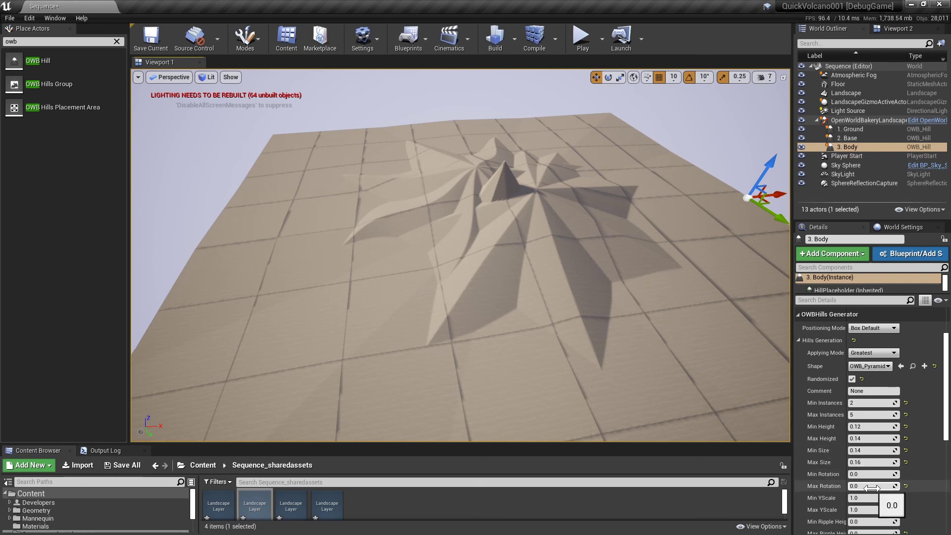
left_click(864, 450)
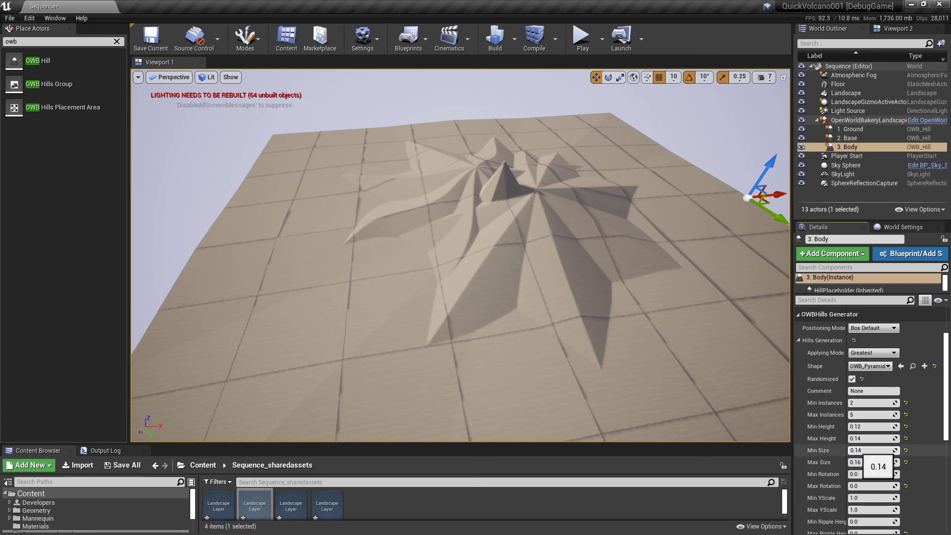
Set the 3. Body hill's Min Size to 0.4 and Max Size to 0.55.
double_click(858, 450)
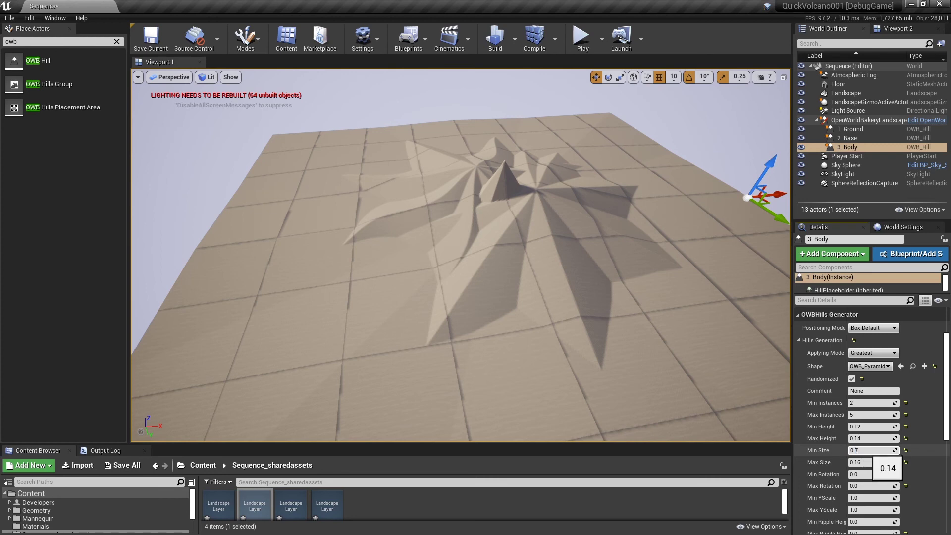
key("Tab")
type("0")
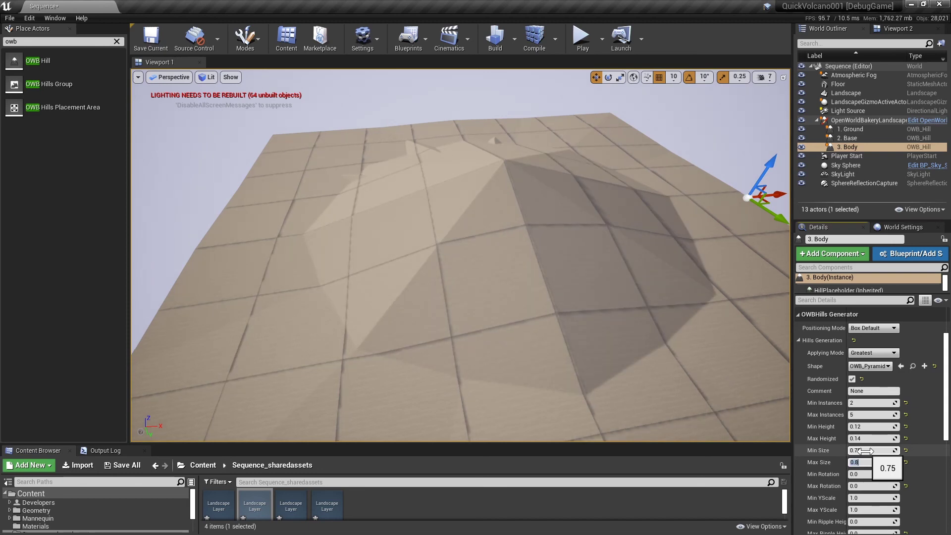
left_click(866, 450)
key("Tab")
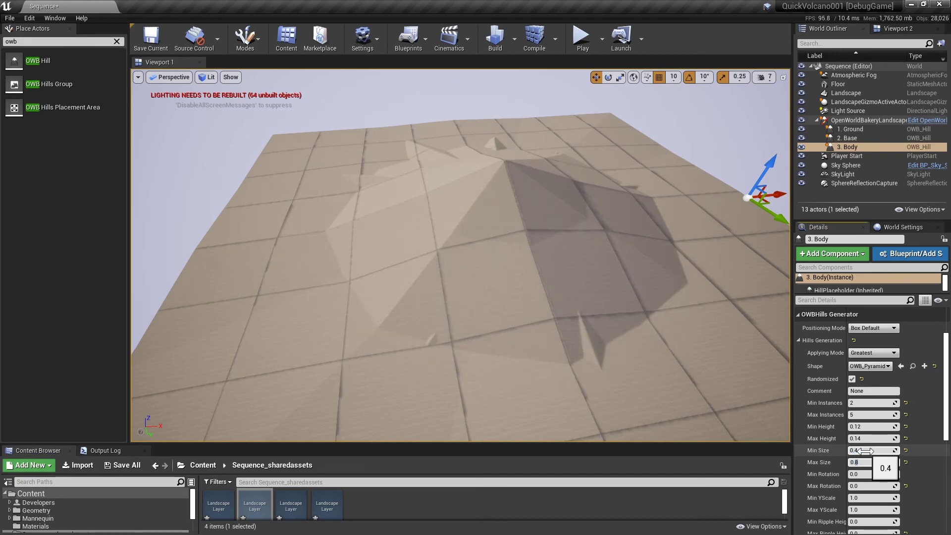
key("Return")
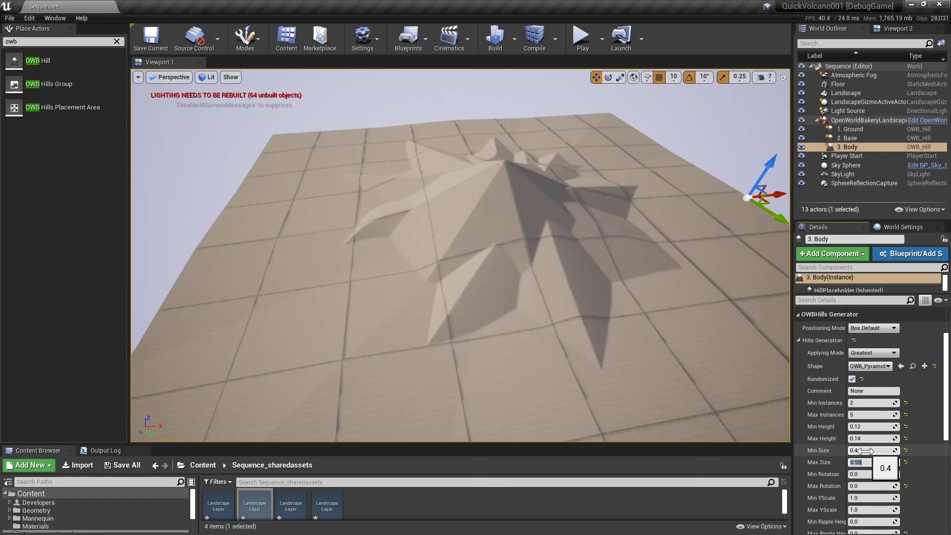
Inspect the enlarged pyramid body and its surrounding star base from several angles.
right_click_drag(488, 279, 441, 275)
key("d")
key("a")
right_click_drag(521, 223, 587, 224)
right_click_drag(570, 272, 580, 271)
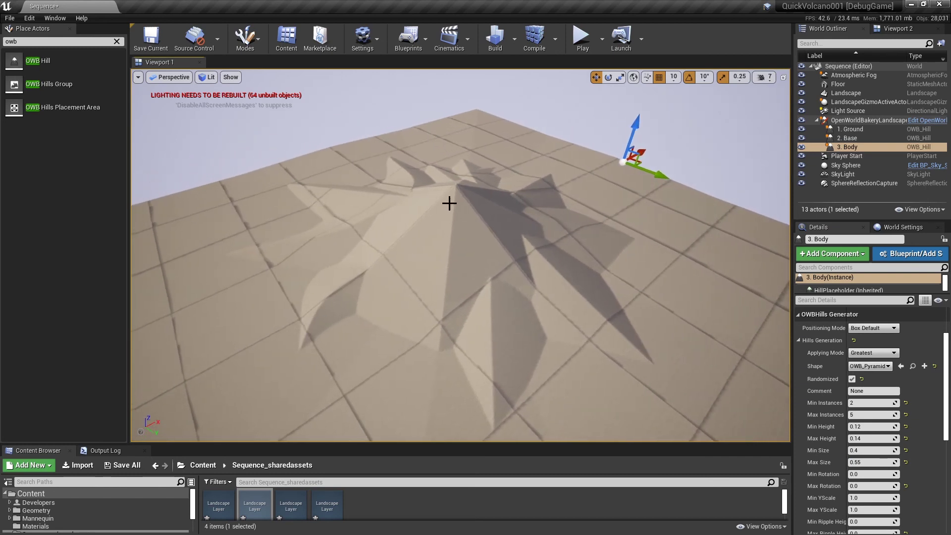
key("d")
right_click_drag(537, 312, 567, 212)
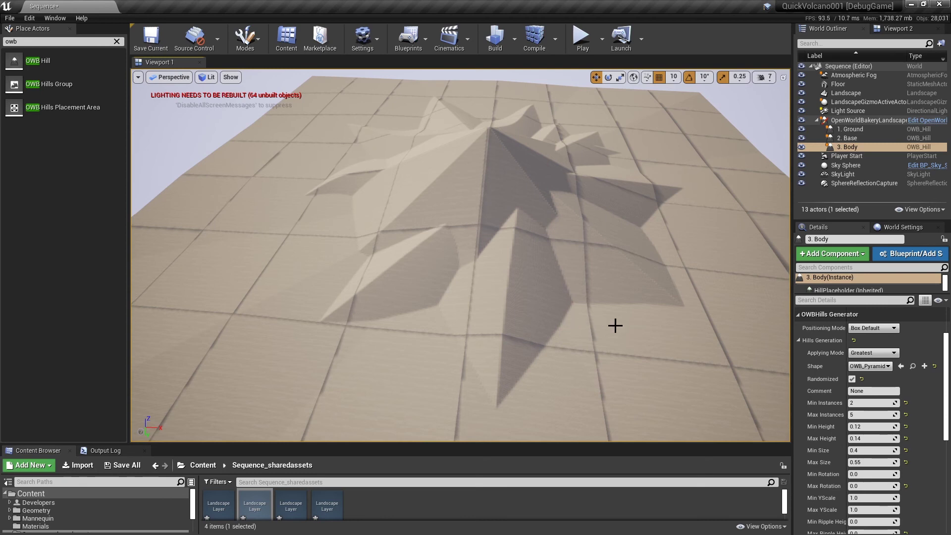
Set the 3. Body hill's first minimum custom parameter to 4.0 and save the level.
scroll(869, 449, "down", 2)
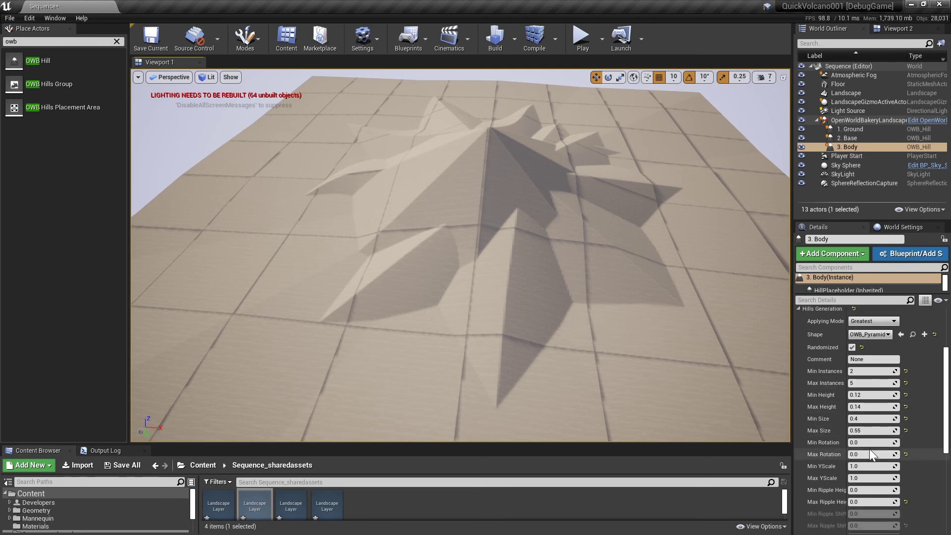
scroll(869, 450, "down", 6)
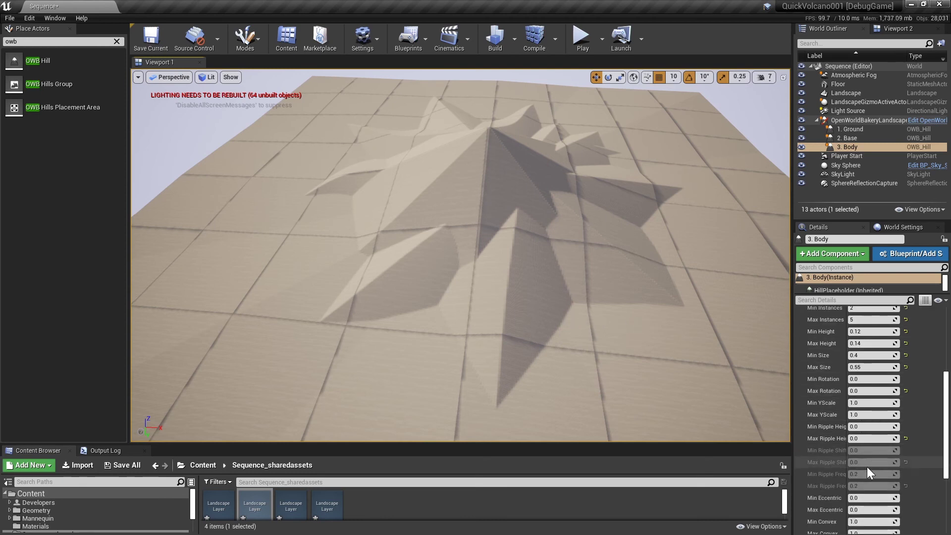
scroll(872, 474, "down", 2)
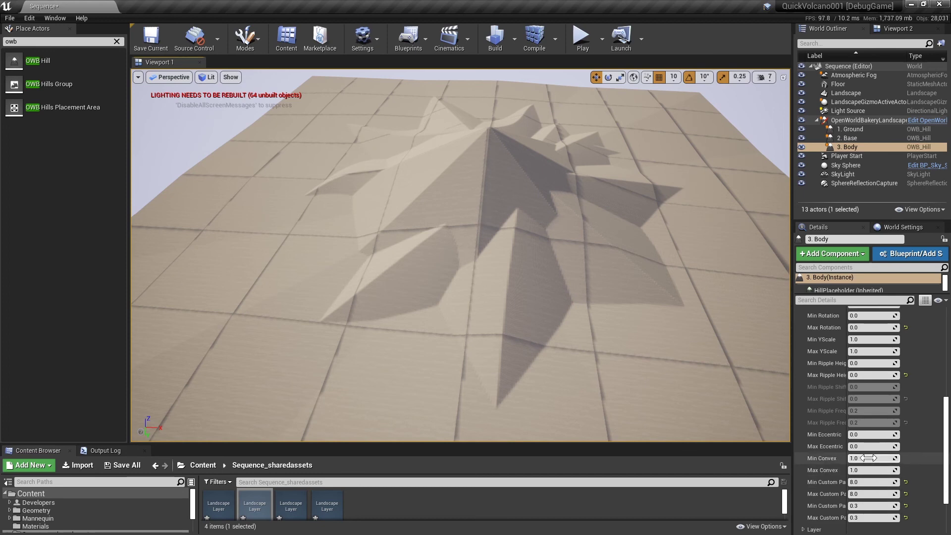
left_click(865, 478)
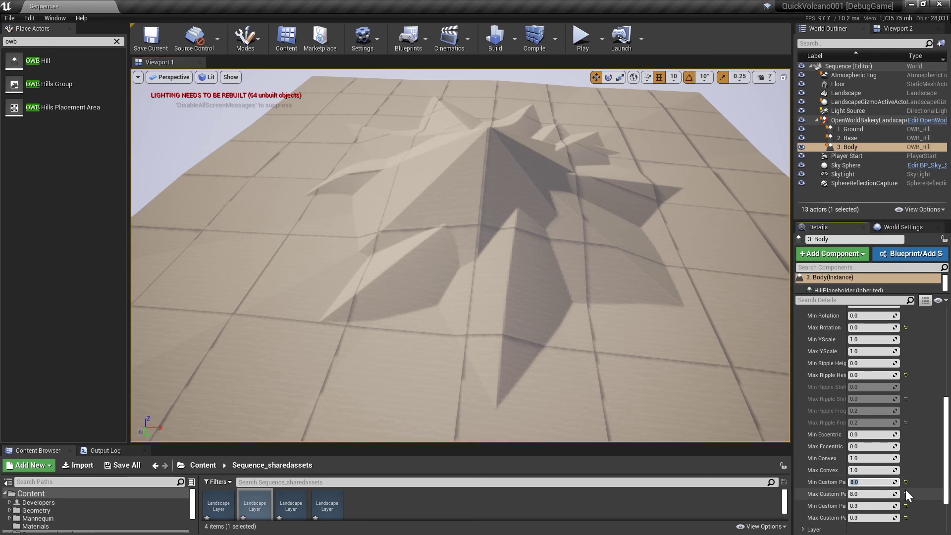
type("4")
key("Tab")
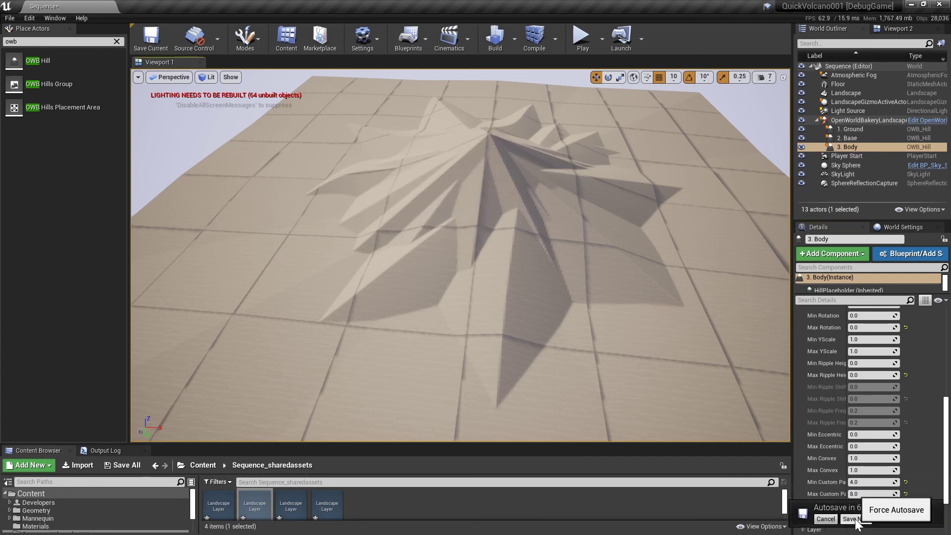
left_click(855, 519)
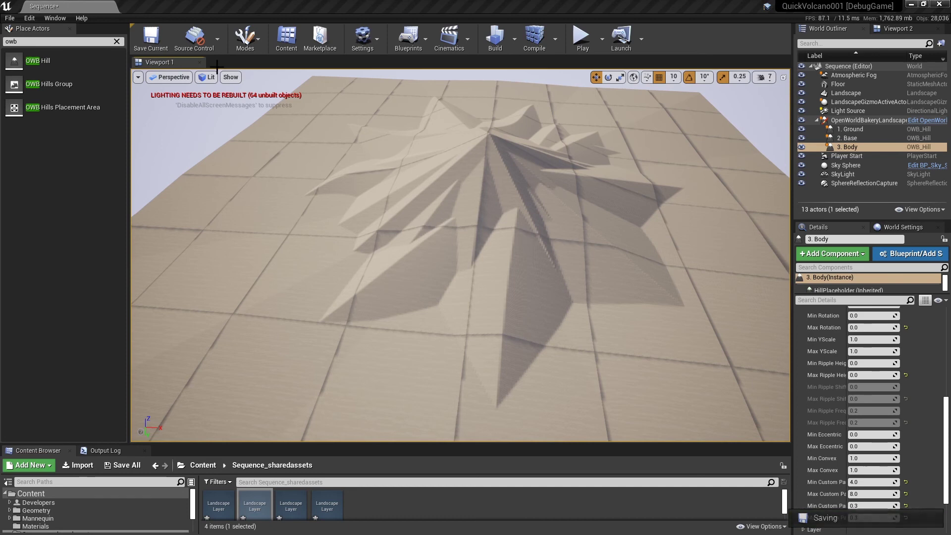
left_click(154, 34)
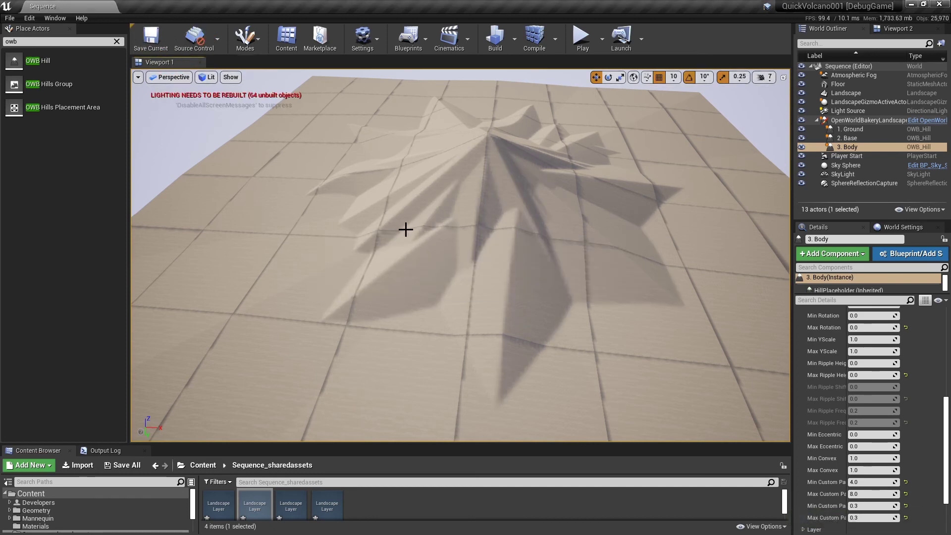
Duplicate the 3. Body hill and rename the copy as 4. Crater.
right_click_drag(372, 215, 257, 220)
right_click_drag(330, 226, 316, 240)
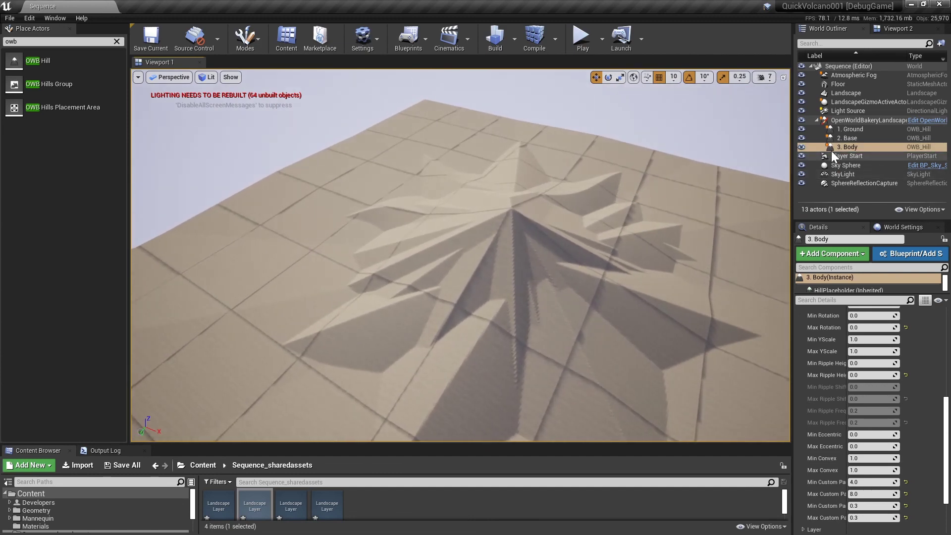
key("ctrl+w")
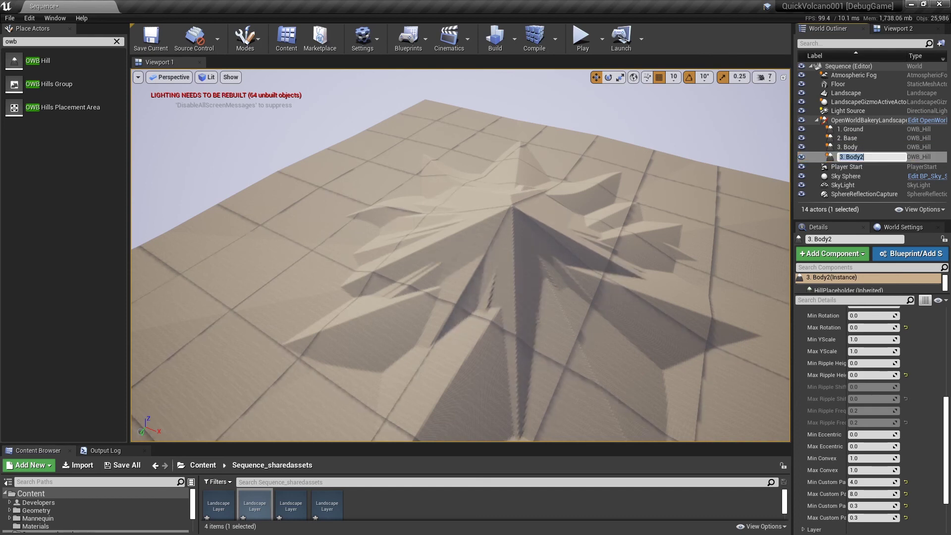
left_click(844, 157)
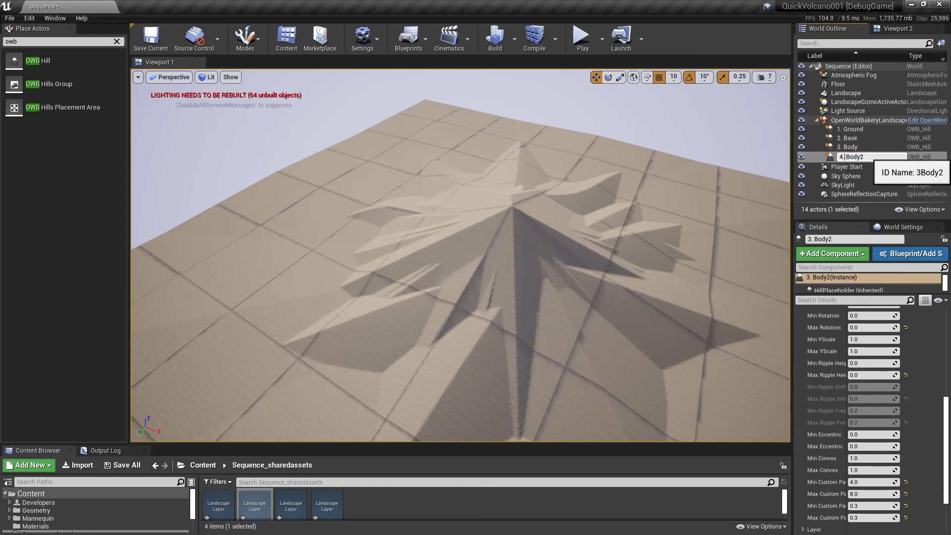
key("shift+End")
type("Crater")
key("Return")
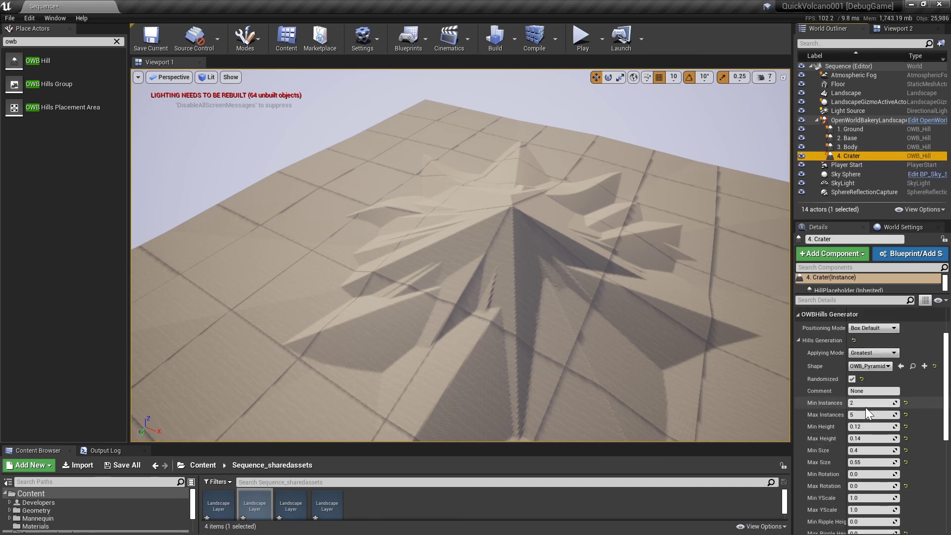
Change the 4. Crater hill's Applying Mode to Subtract.
left_click(882, 415)
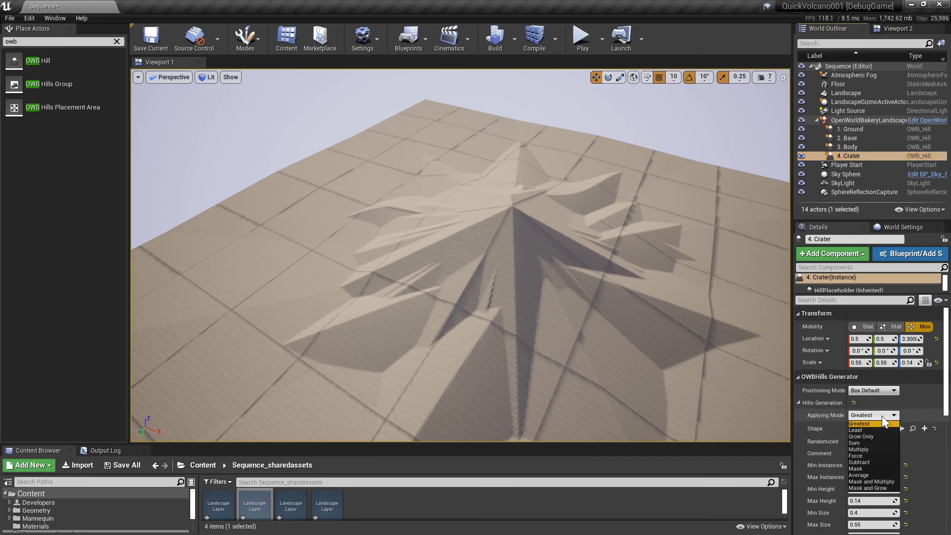
left_click(855, 462)
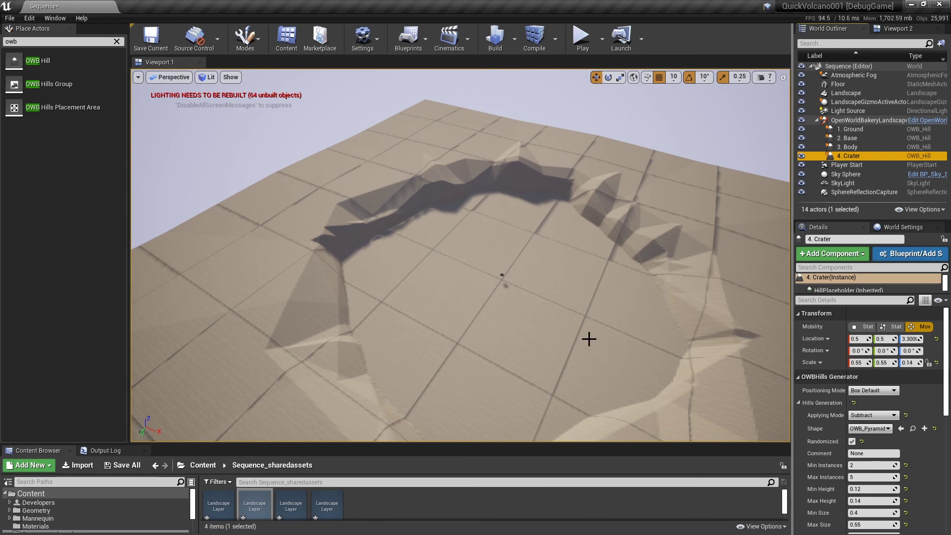
right_click_drag(581, 355, 619, 379)
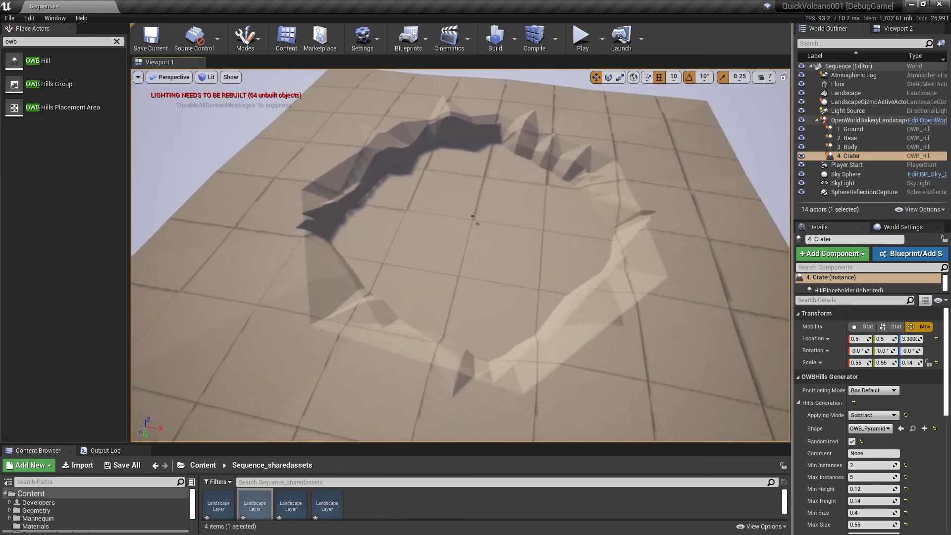
right_click_drag(601, 228, 604, 225)
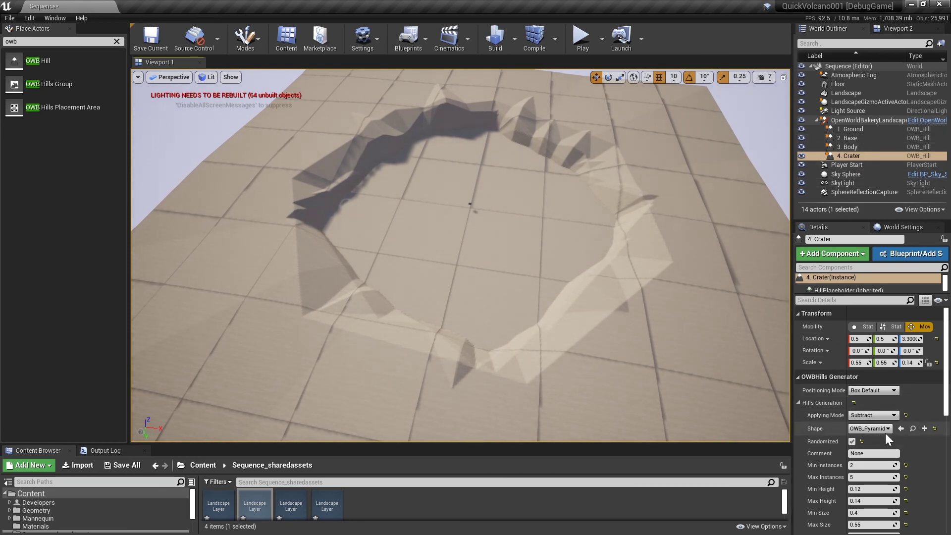
Set both Min Instances and Max Instances of the 4. Crater hill to 1.
scroll(882, 430, "down", 2)
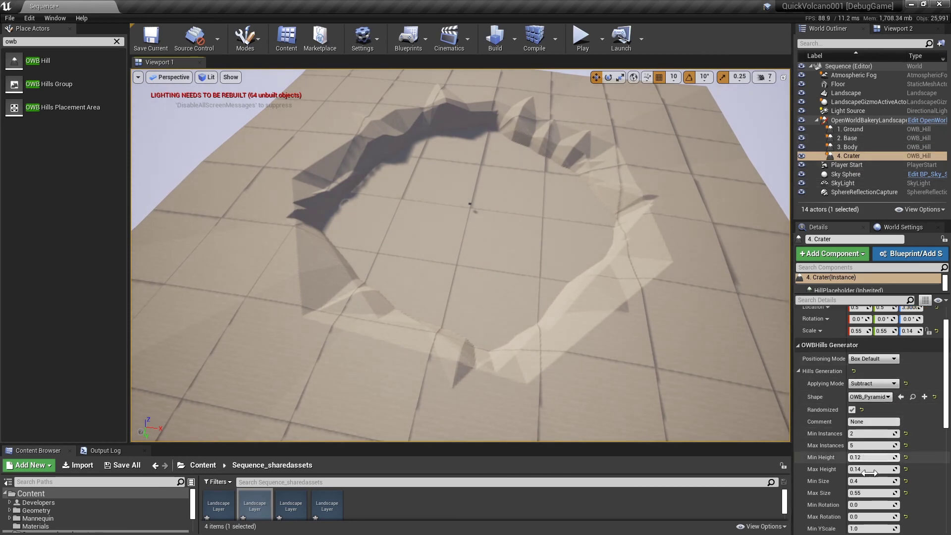
left_click(867, 434)
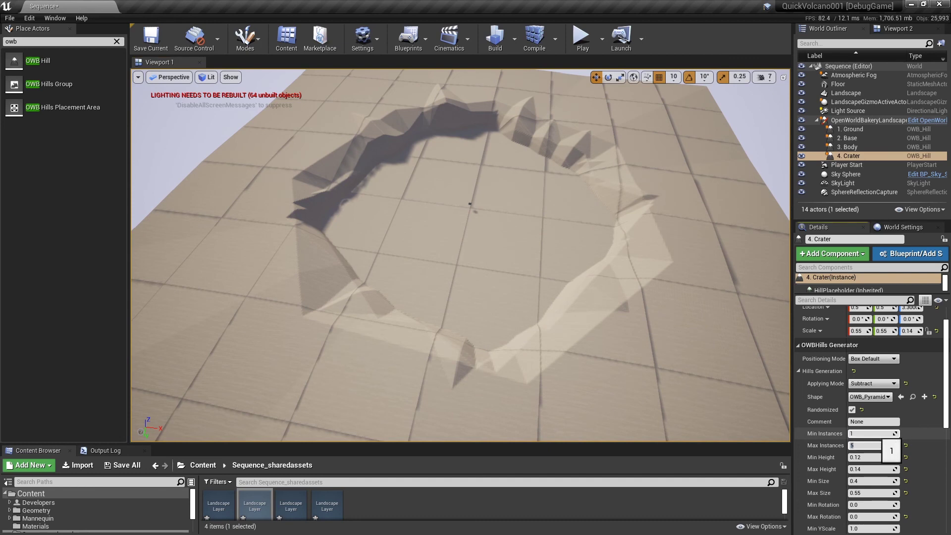
type("1")
key("Tab")
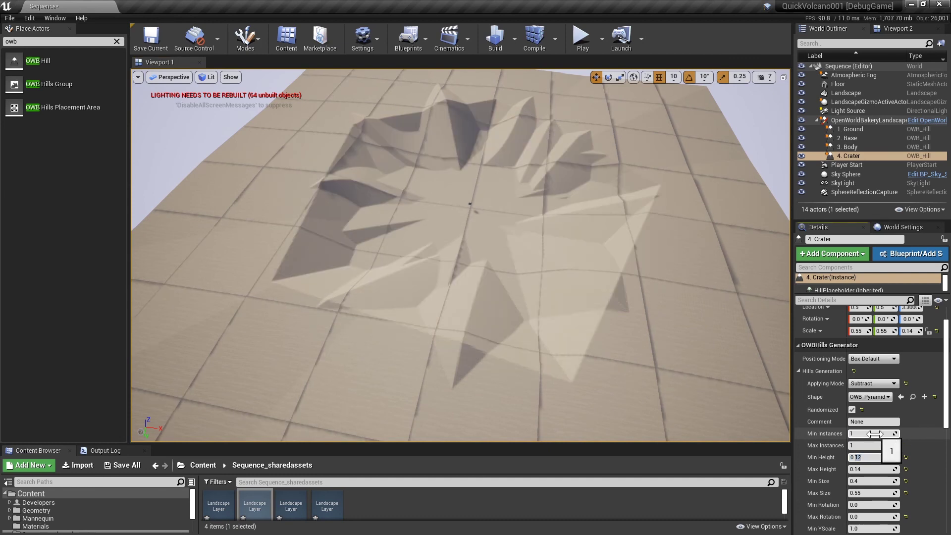
Set the 4. Crater hill's Min Height to 0.01 and Max Height to 0.012.
type("0.01")
key("Return")
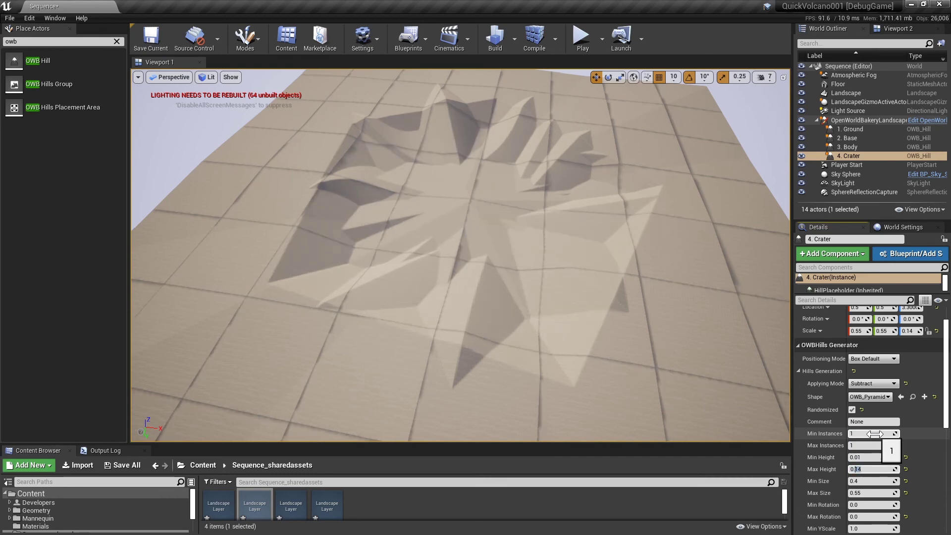
type("0.012")
key("Return")
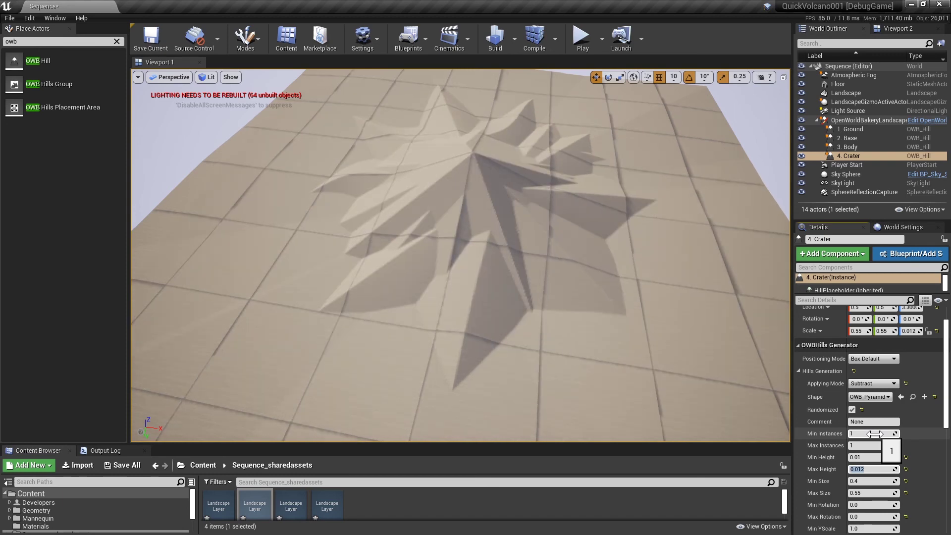
Set the 4. Crater hill's Min Size to 0.08 and Max Size to 0.15.
left_click(867, 481)
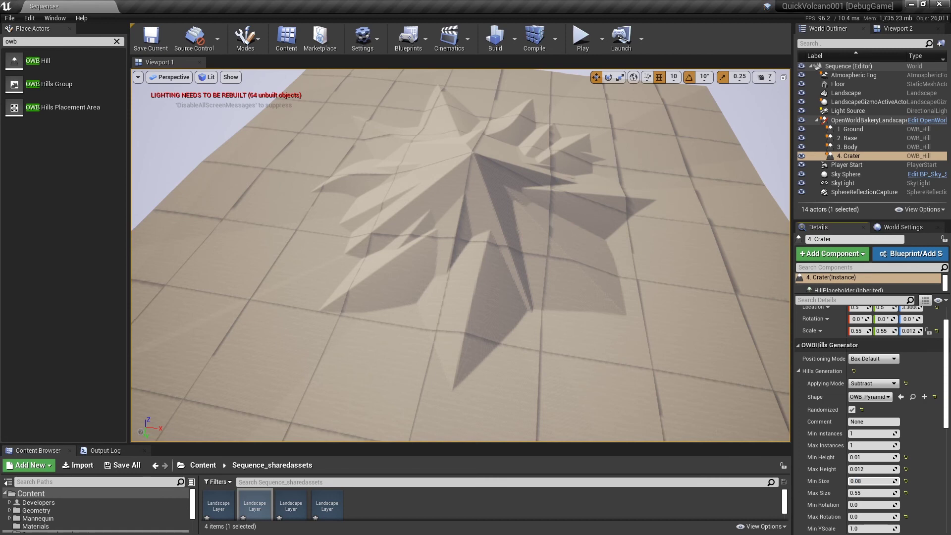
type("0.08")
key("Tab")
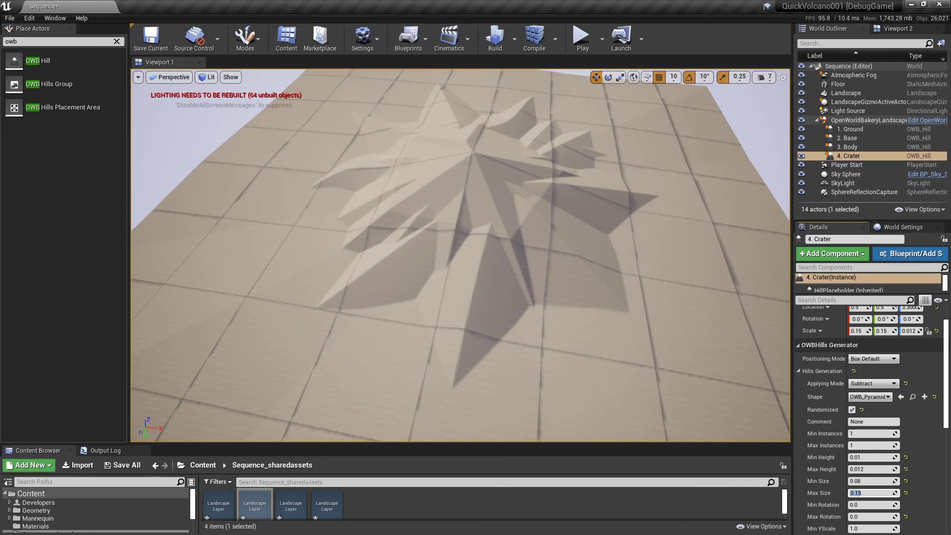
Set the 4. Crater hill's Min Height to 0.04 and Max Height to 0.05.
right_click_drag(614, 297, 597, 327)
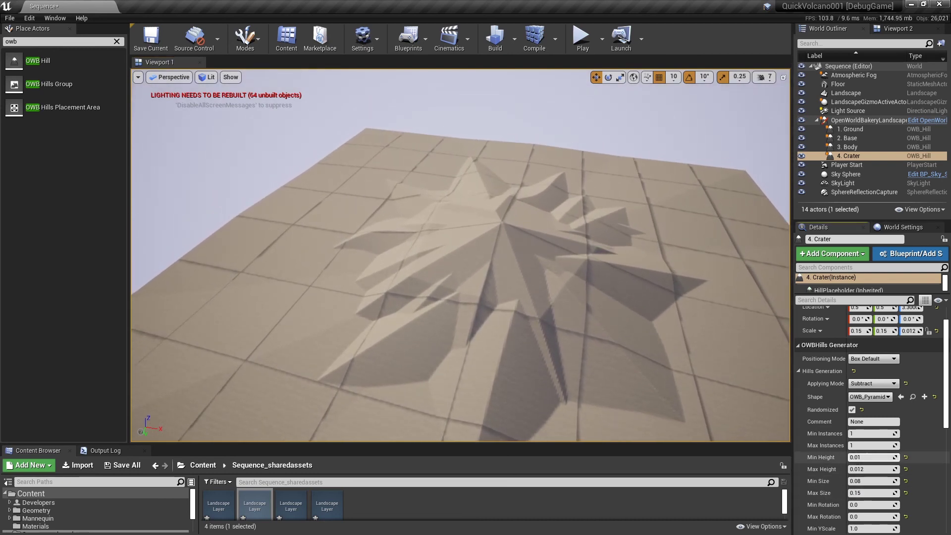
left_click(862, 457)
key("BackSpace")
type("3")
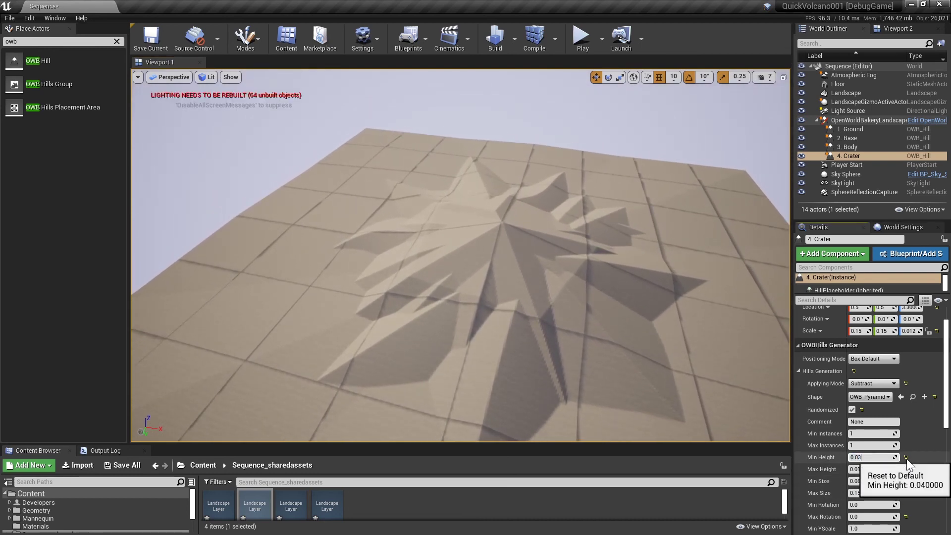
key("Tab")
type("0.012")
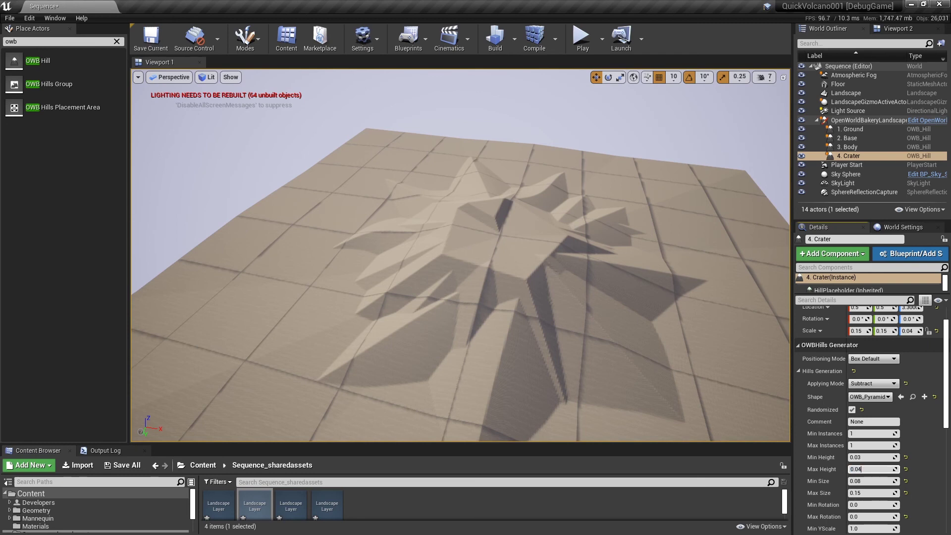
key("shift+Tab")
type("0.04")
left_click(858, 469)
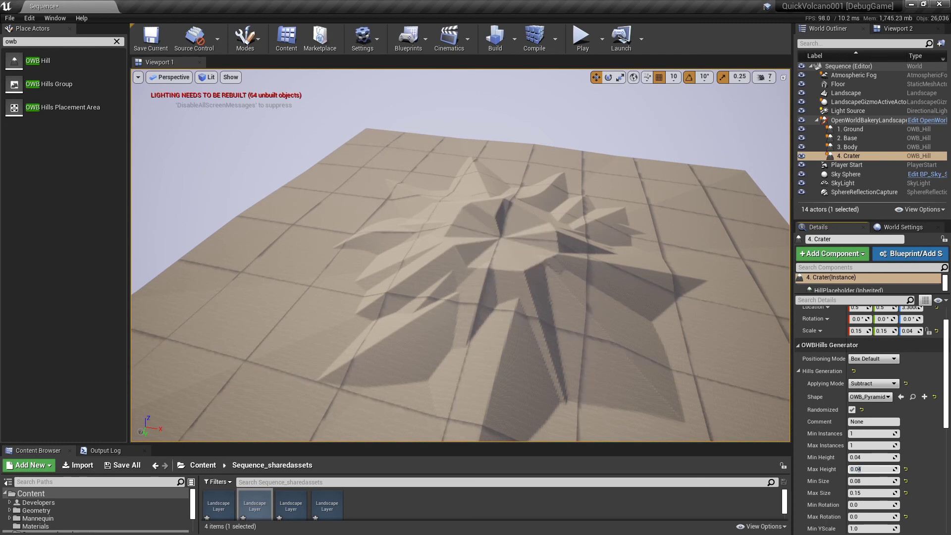
Set the 4. Crater hill's first custom parameter to a minimum of 5 and a maximum of 9.
right_click_drag(348, 258, 393, 216)
right_click_drag(445, 185, 468, 282)
scroll(871, 465, "down", 10)
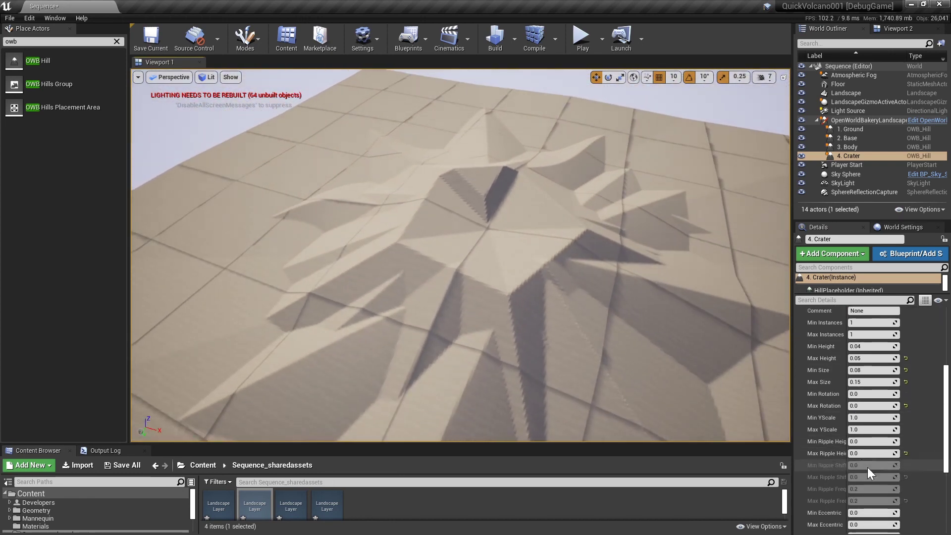
scroll(871, 466, "down", 1)
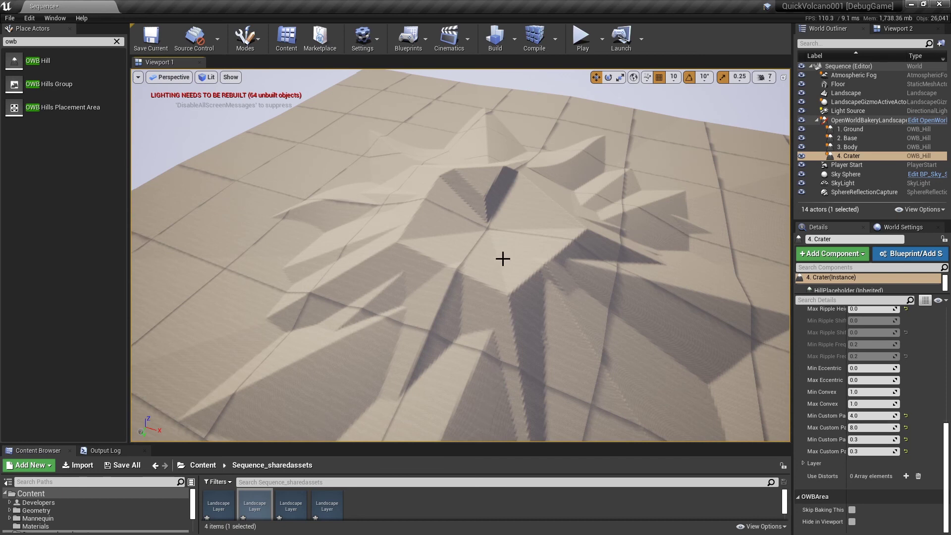
left_click(885, 416)
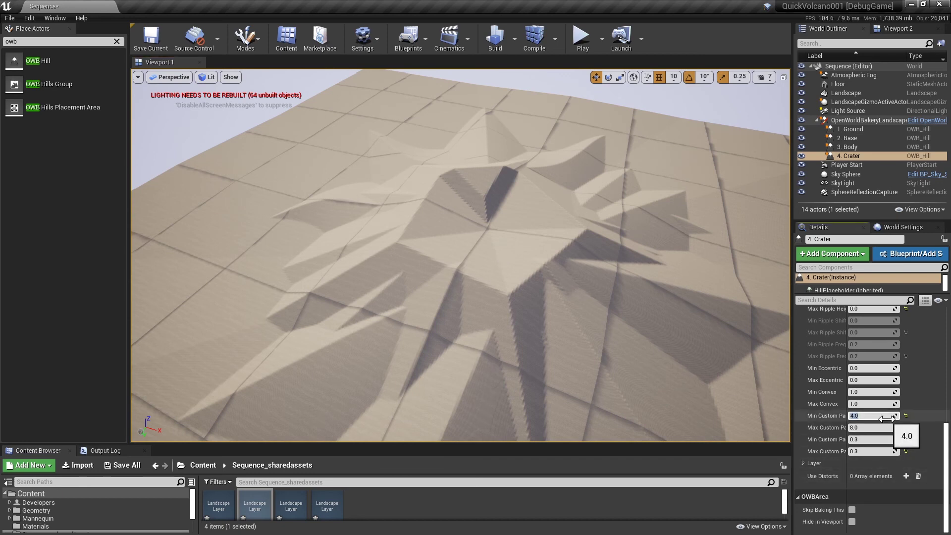
type("9")
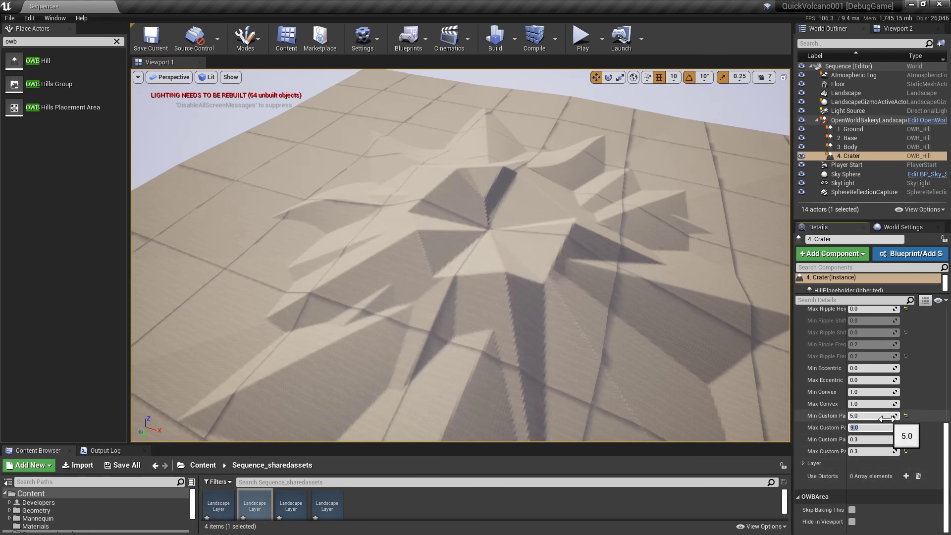
Set the 4. Crater hill's Min Size to 0.06 and Max Size to 0.12.
right_click_drag(442, 257, 537, 248)
right_click_drag(765, 375, 706, 378)
scroll(862, 390, "up", 10)
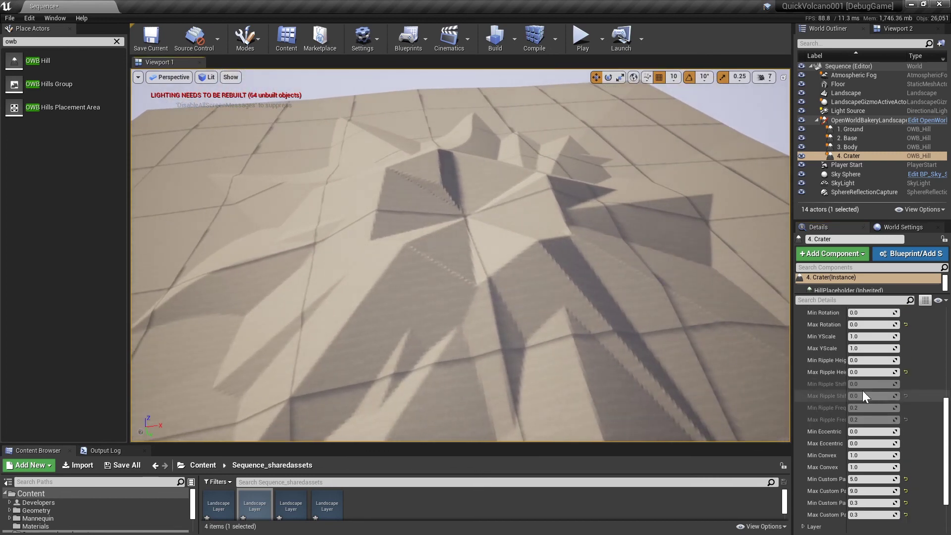
scroll(872, 406, "down", 1)
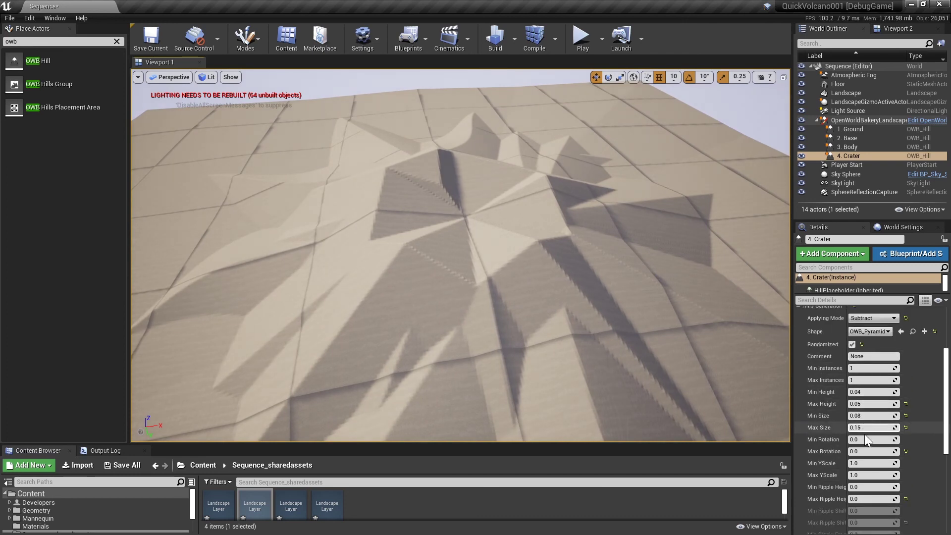
left_click(855, 415)
left_click_drag(858, 415, 860, 419)
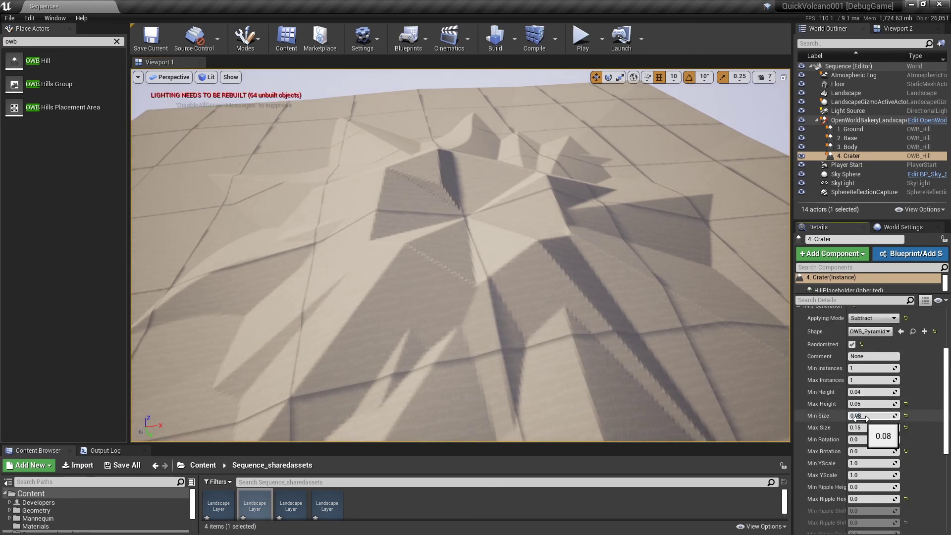
type("6")
key("Tab")
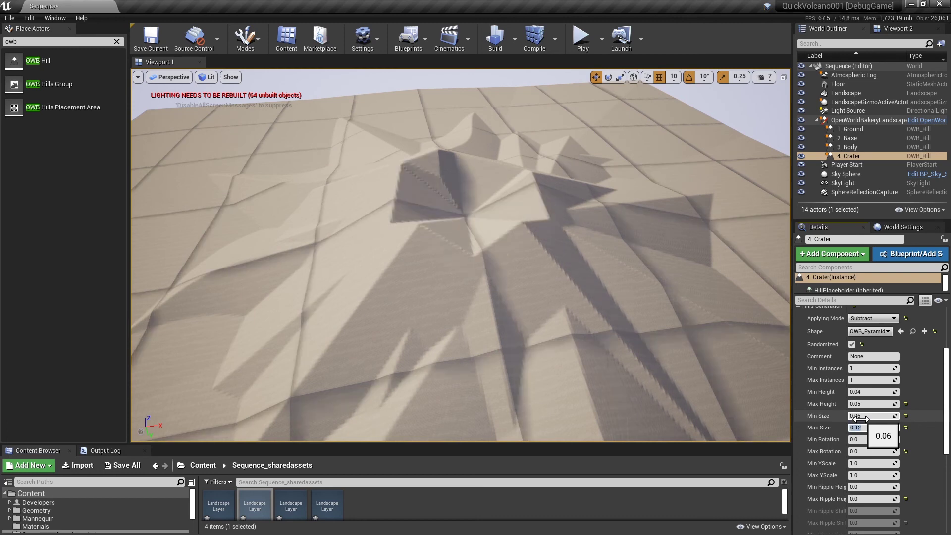
Save the current level with the finished crater settings.
right_click_drag(585, 378, 594, 430)
right_click_drag(584, 356, 558, 321)
right_click_drag(589, 275, 609, 275)
right_click_drag(535, 270, 513, 281)
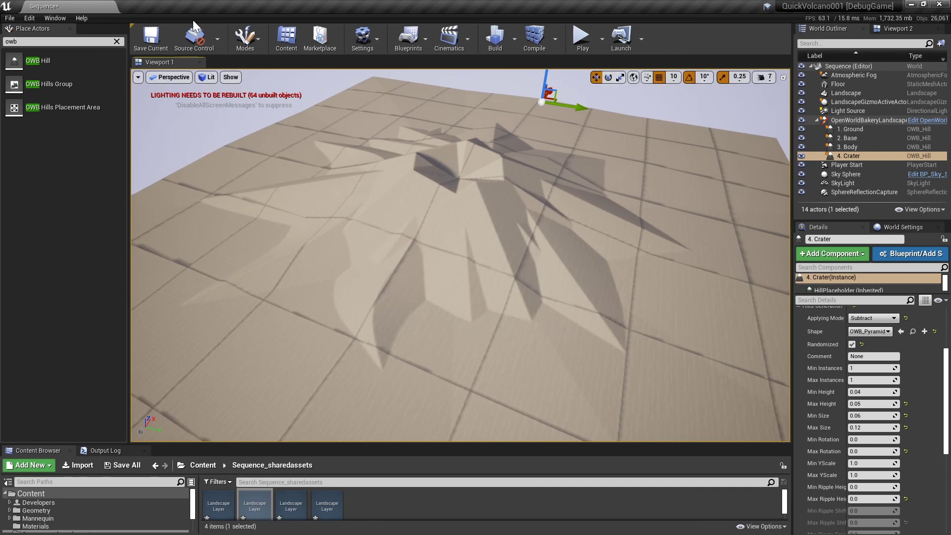
left_click(151, 40)
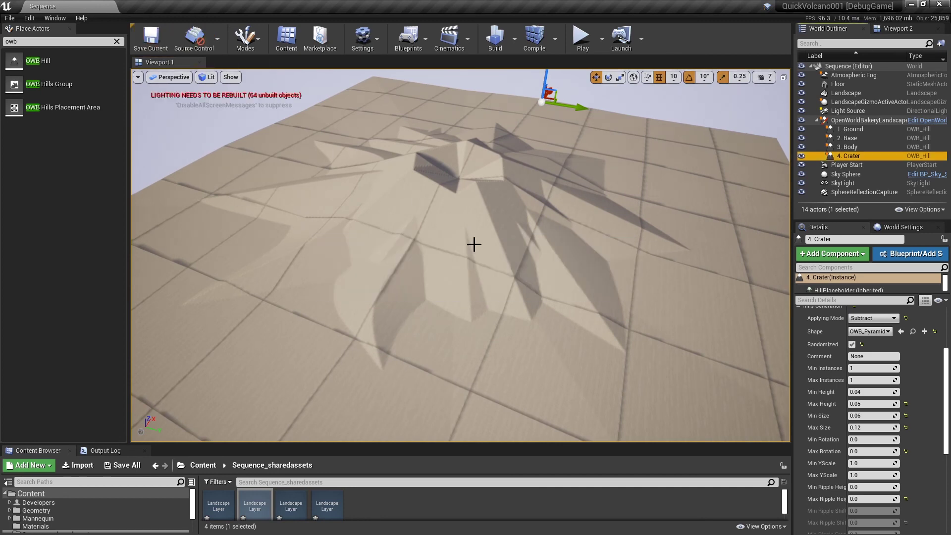
Examine the volcano from elevated and ground-level viewpoints, checking its ground-level capture in paint.net before returning to Unreal Editor.
right_click_drag(474, 244, 472, 250)
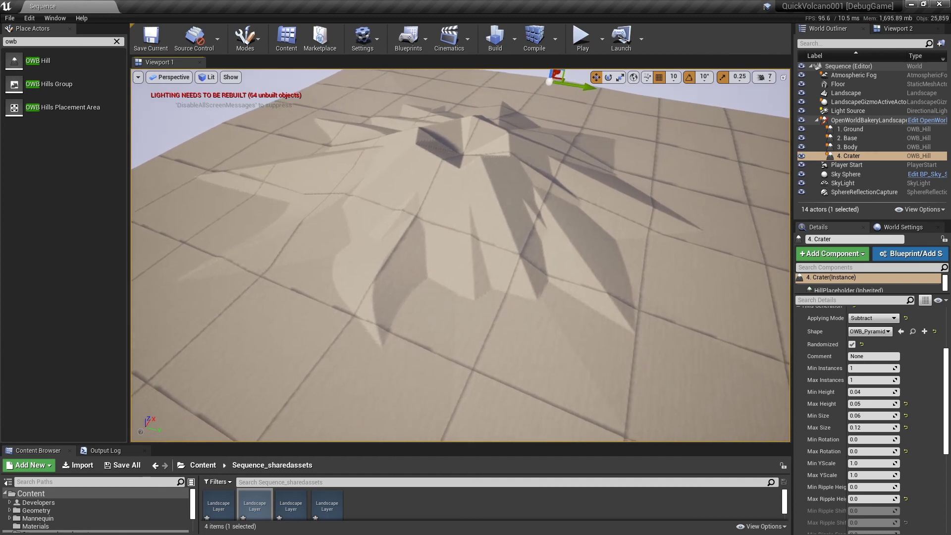
right_click_drag(519, 297, 518, 291)
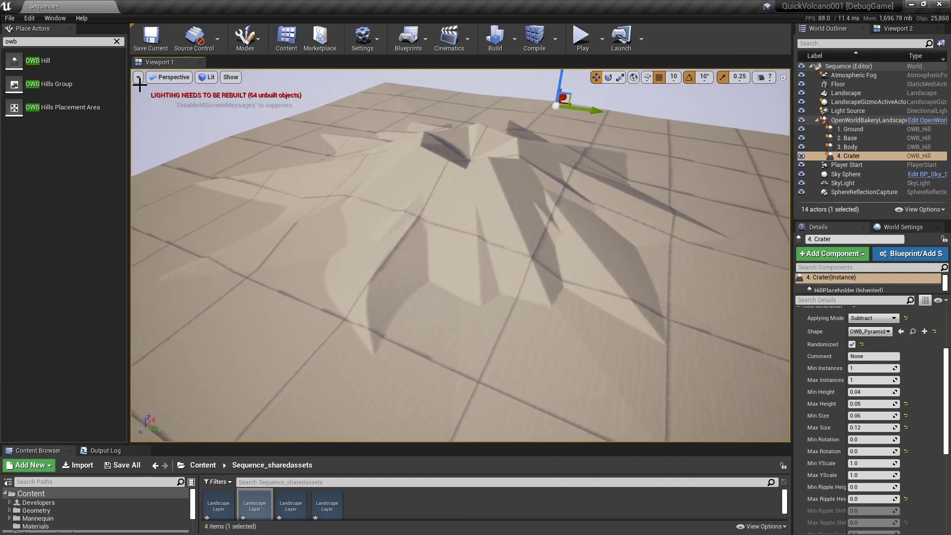
right_click_drag(418, 282, 364, 241)
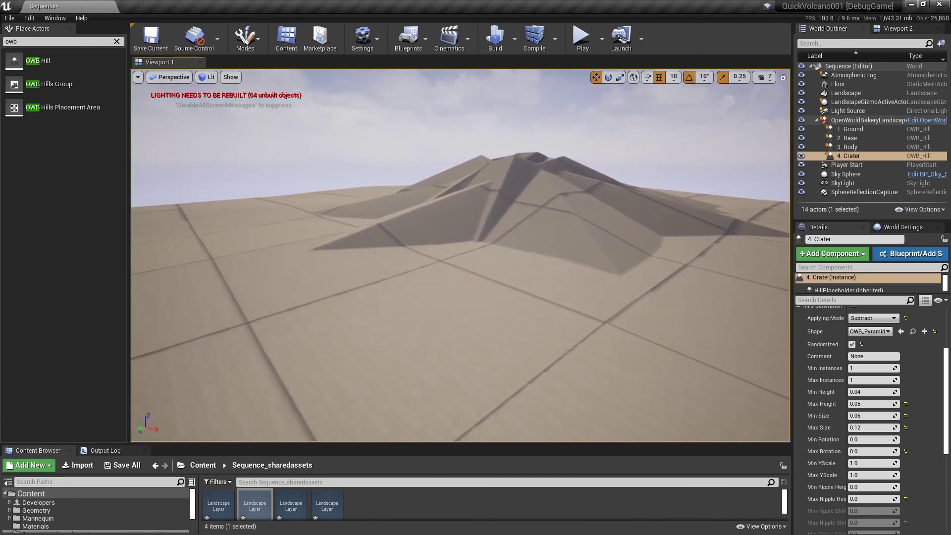
right_click_drag(566, 257, 566, 257)
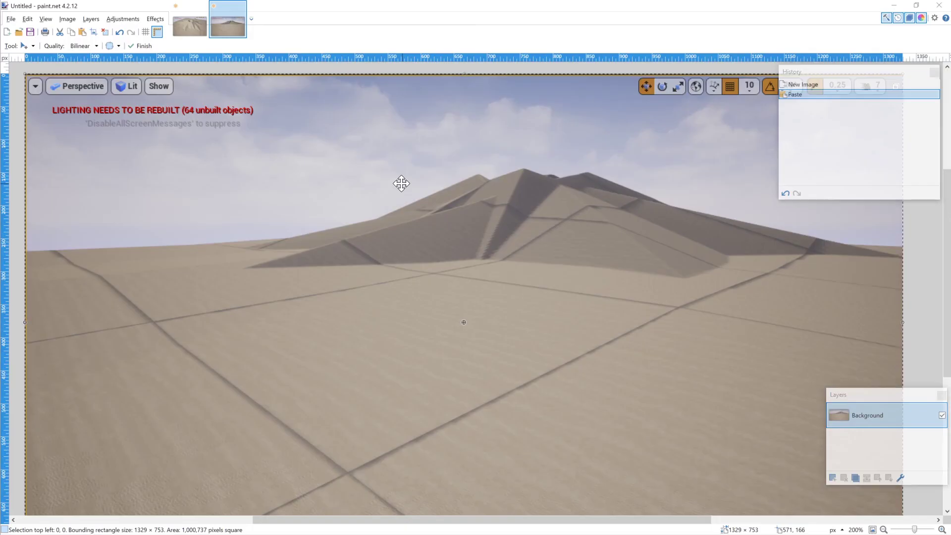
key("alt+Tab")
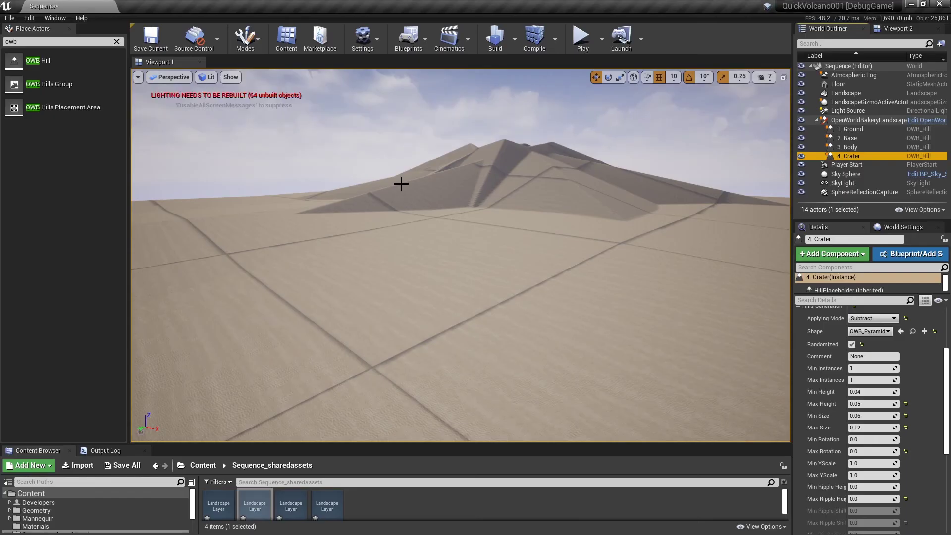
right_click_drag(434, 239, 448, 229)
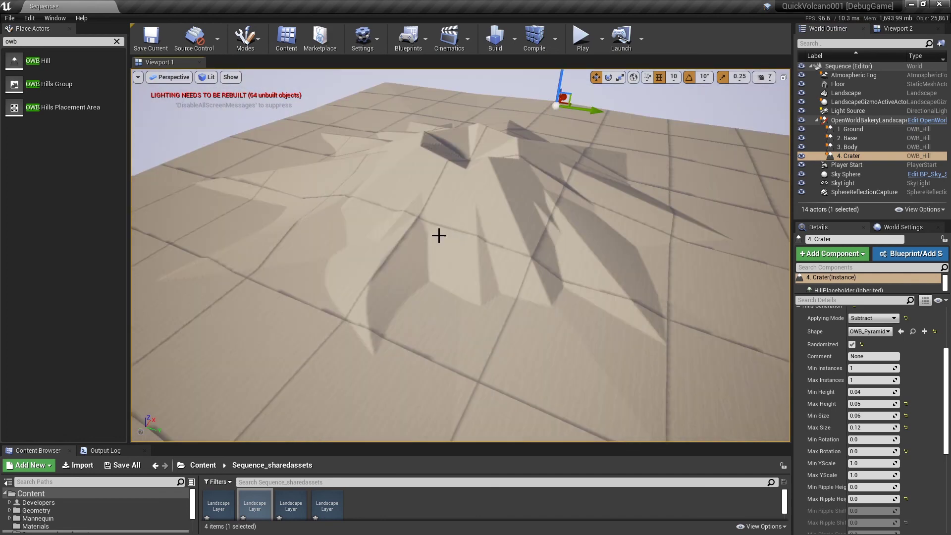
mouse_move(461, 237)
right_mouse_down()
mouse_move(432, 235)
mouse_move(443, 250)
mouse_move(480, 241)
mouse_move(460, 237)
right_mouse_up()
key("a")
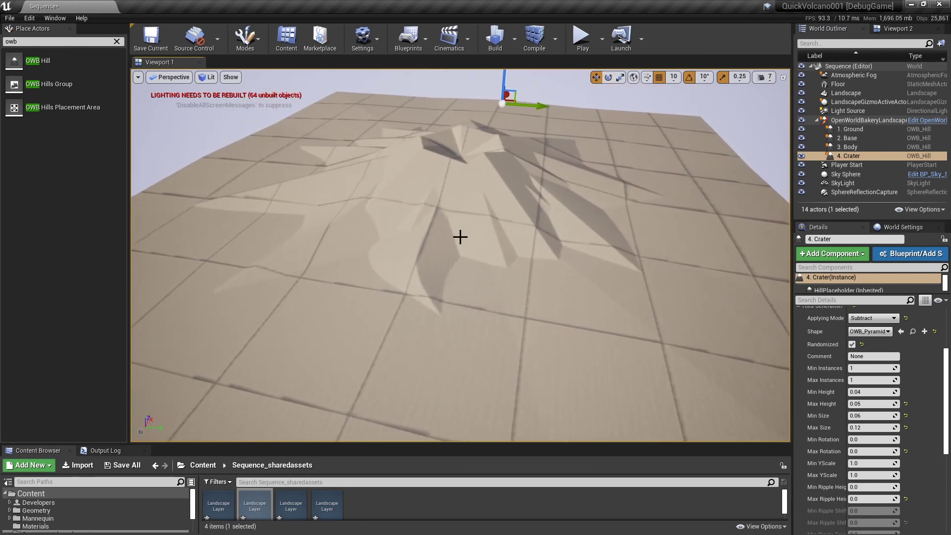
Select the OpenWorldBakeryLandscapeBrush and show its World Setup distortion settings.
left_click(856, 119)
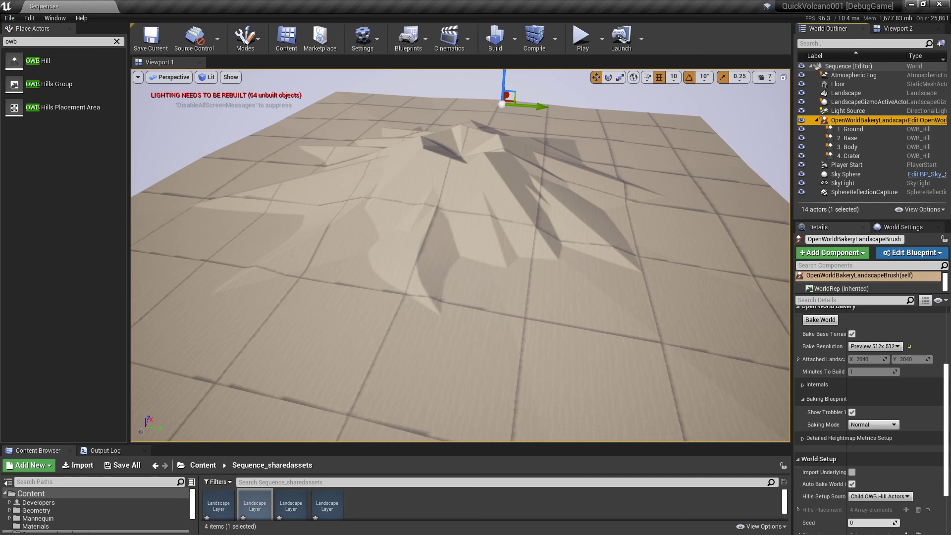
scroll(894, 470, "down", 3)
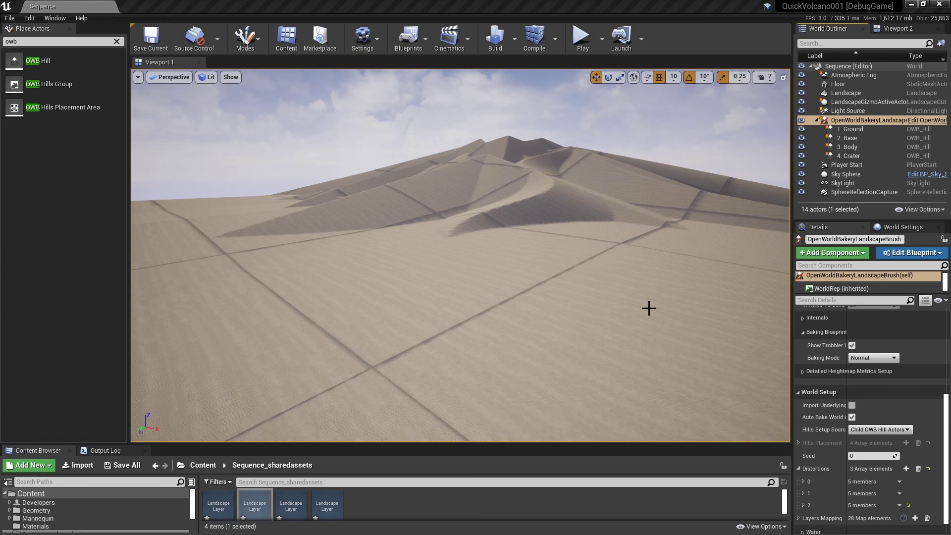
Copy a screenshot of the elevated volcano view and create a new 1329 × 753 pixel image in paint.net.
key("Print")
key("ctrl+c")
right_click_drag(655, 307, 666, 315)
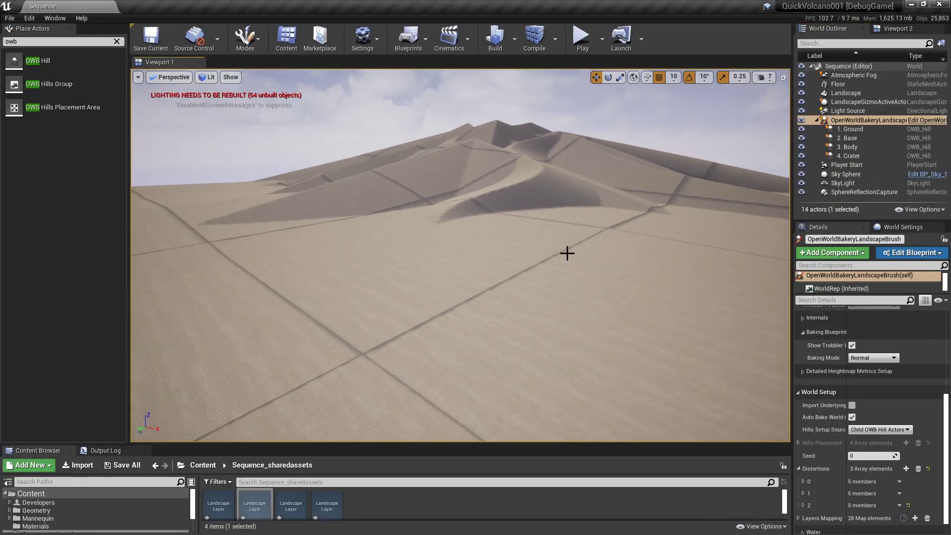
key("f")
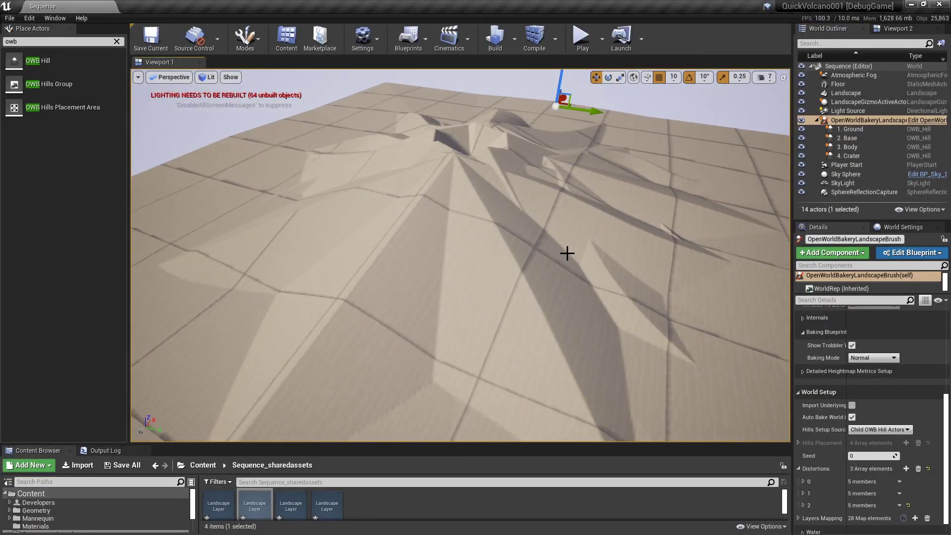
key("Print")
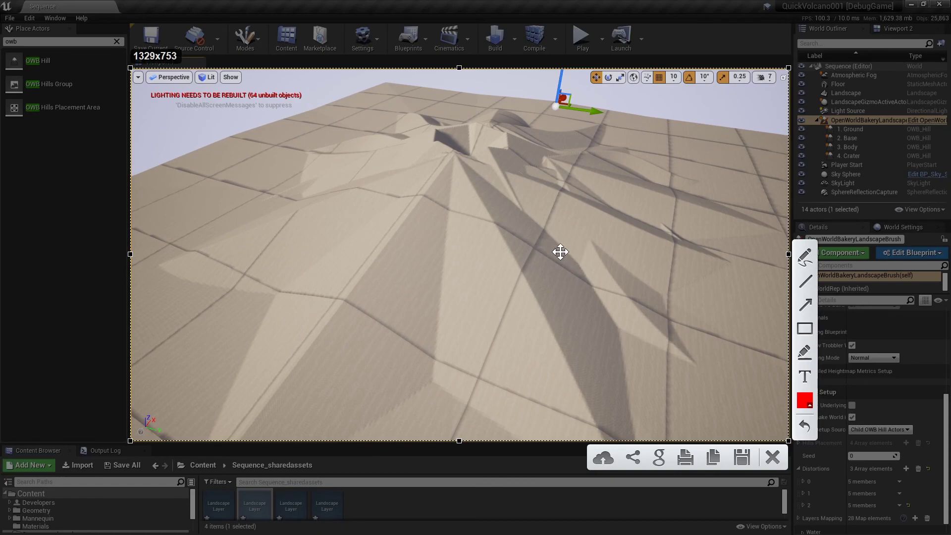
left_click(712, 459)
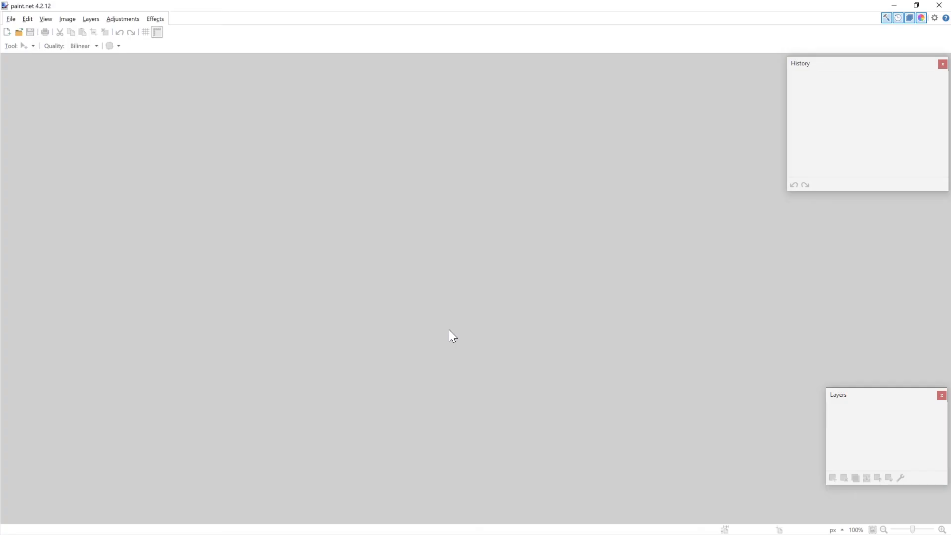
key("ctrl+n")
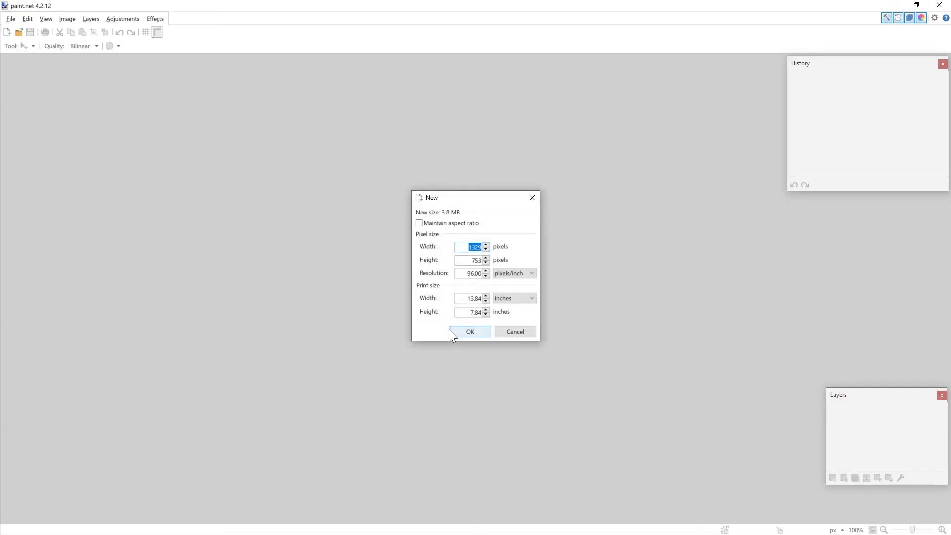
left_click(449, 330)
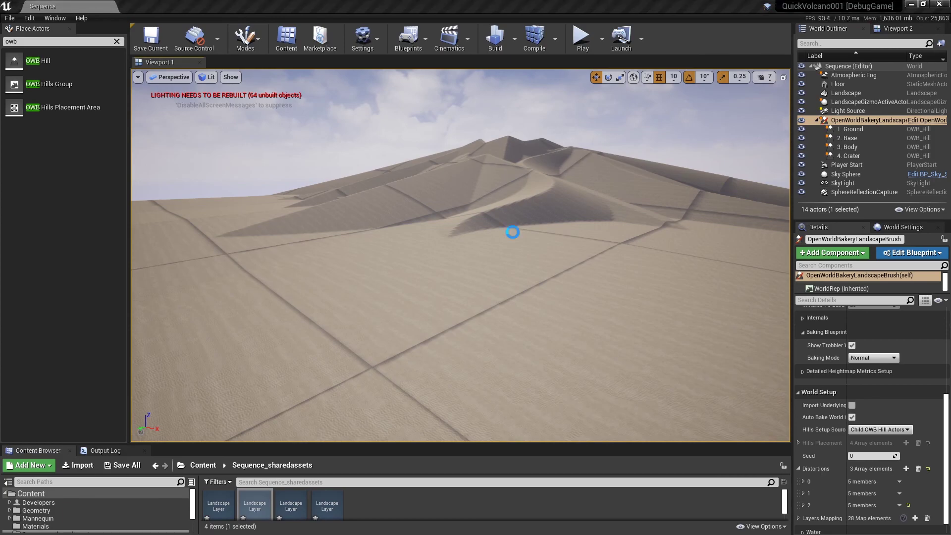
Capture the ground-level volcano view, paste it into the ground-level comparison image in paint.net, and return to Unreal Editor.
key("Print")
left_click(713, 458)
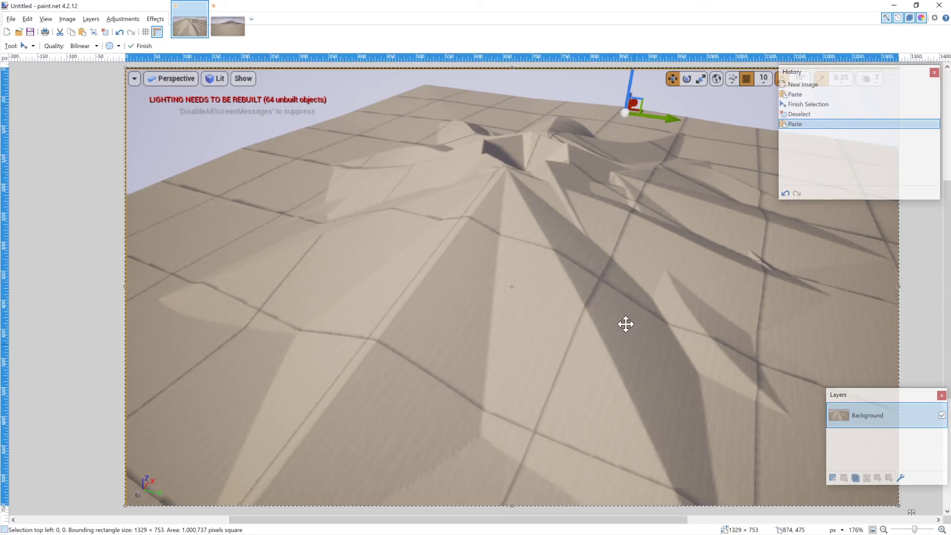
key("ctrl+alt+v")
key("ctrl+v")
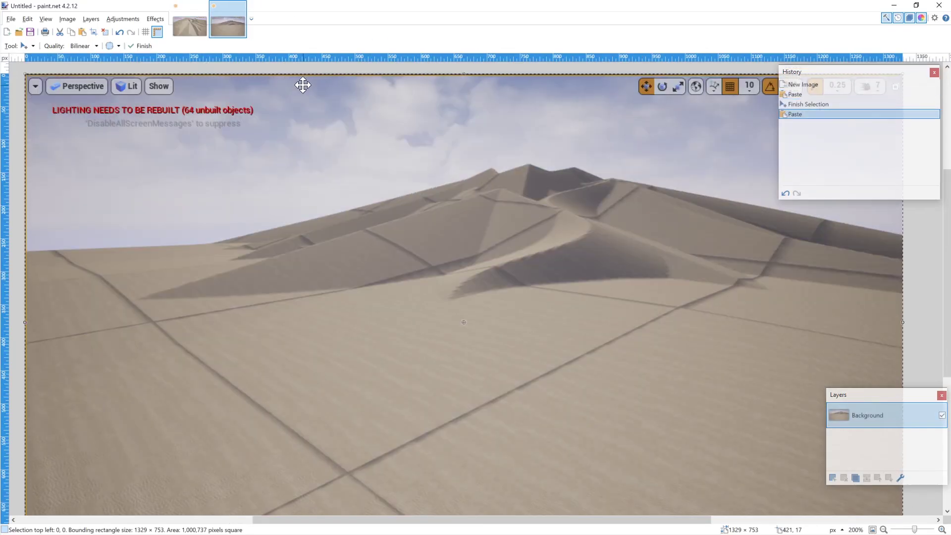
key("ctrl+Tab")
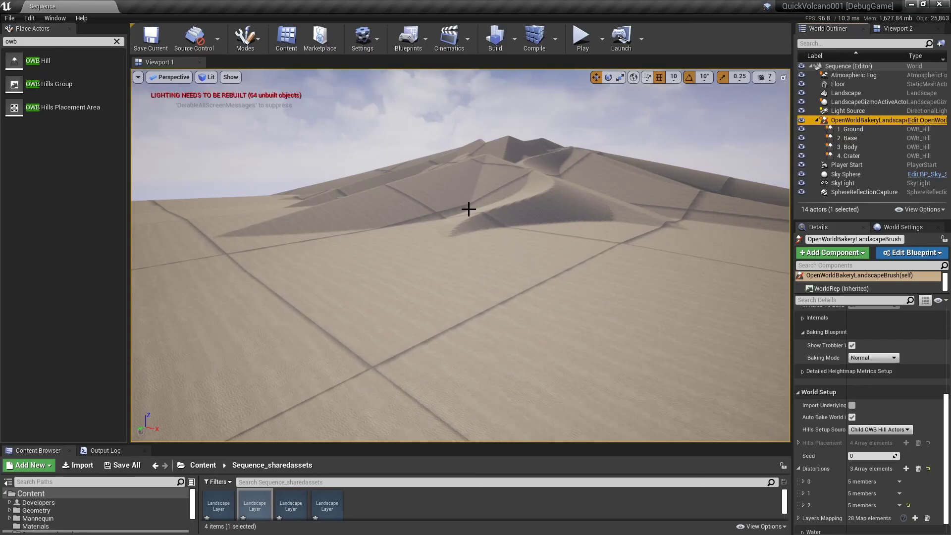
Examine the distorted volcano's crater and slopes from above.
mouse_move(469, 206)
right_mouse_down()
mouse_move(515, 247)
mouse_move(420, 232)
mouse_move(450, 227)
mouse_move(436, 221)
right_mouse_up()
key("w")
right_click_drag(498, 233, 569, 208)
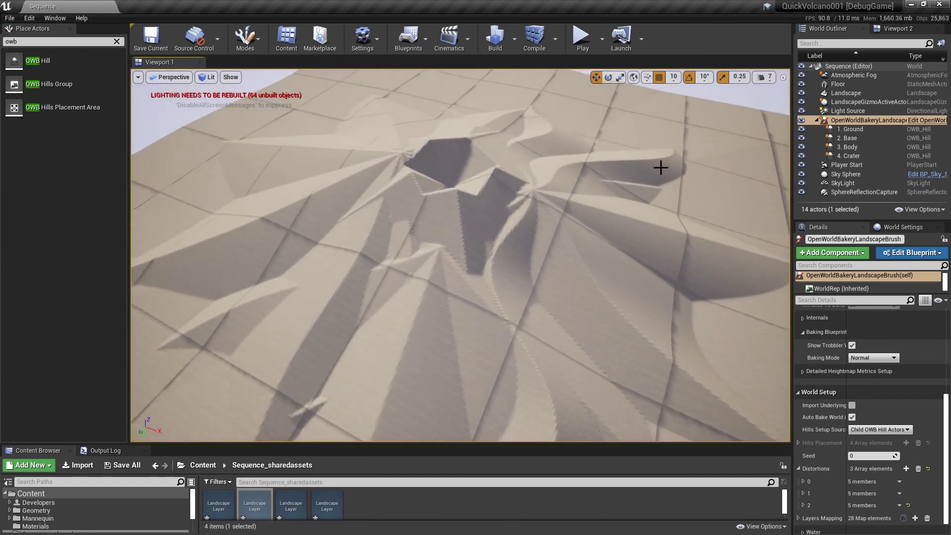
right_click_drag(379, 290, 386, 314)
key("s")
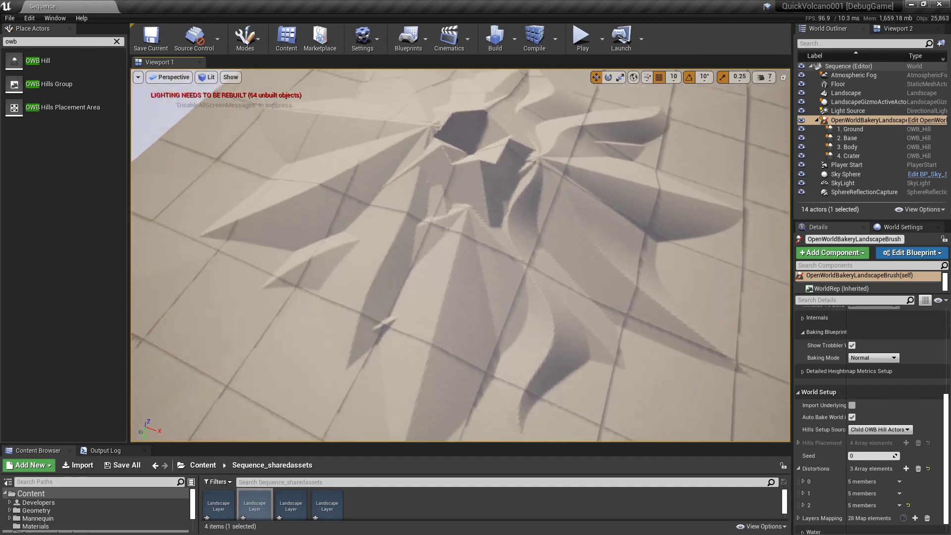
right_click_drag(349, 283, 440, 281)
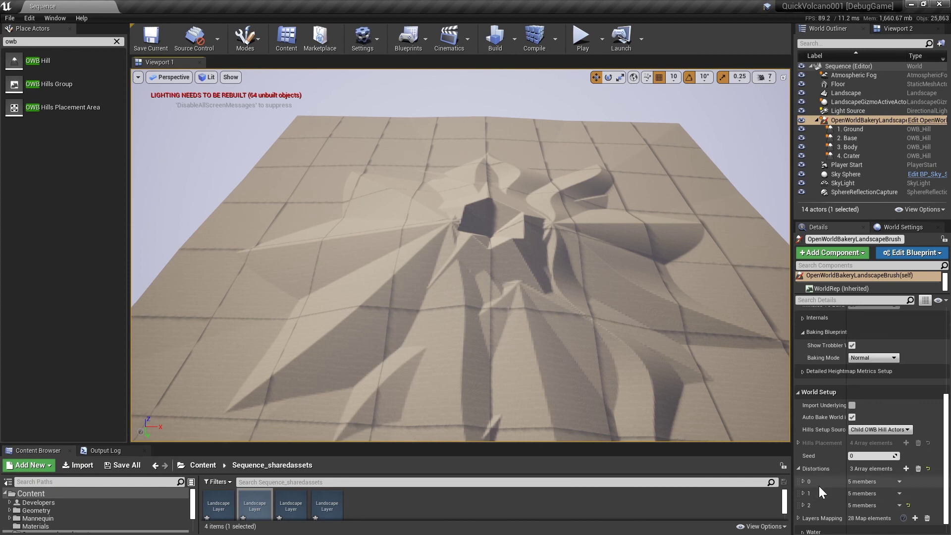
Expand the brush's three Distortions elements and set the Noise Scale of element 0 to 0.2.
scroll(801, 480, "down", 1)
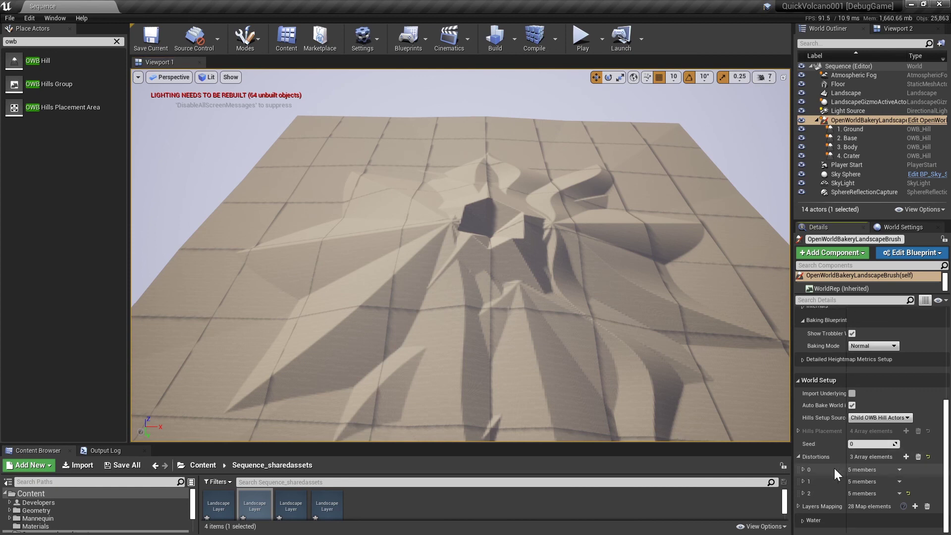
left_click(803, 469)
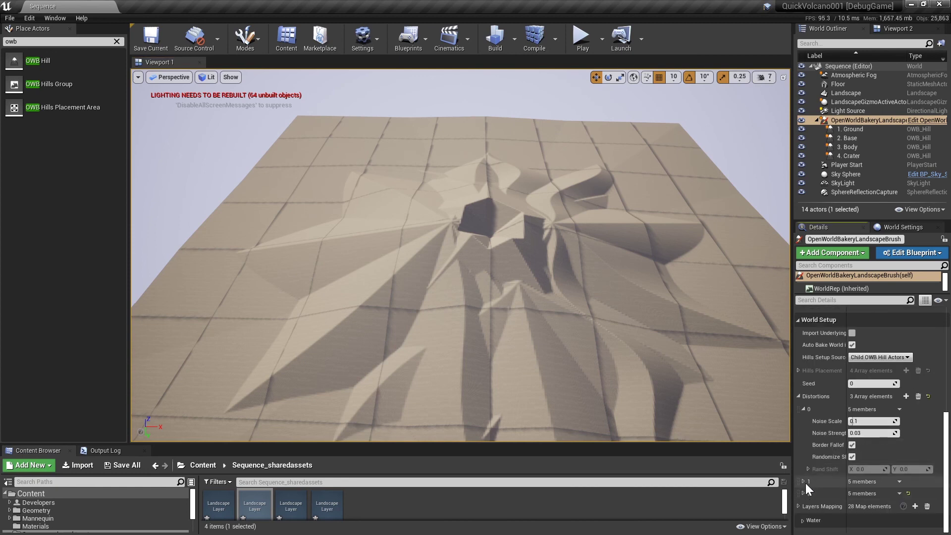
left_click(803, 482)
scroll(804, 481, "down", 5)
left_click(803, 493)
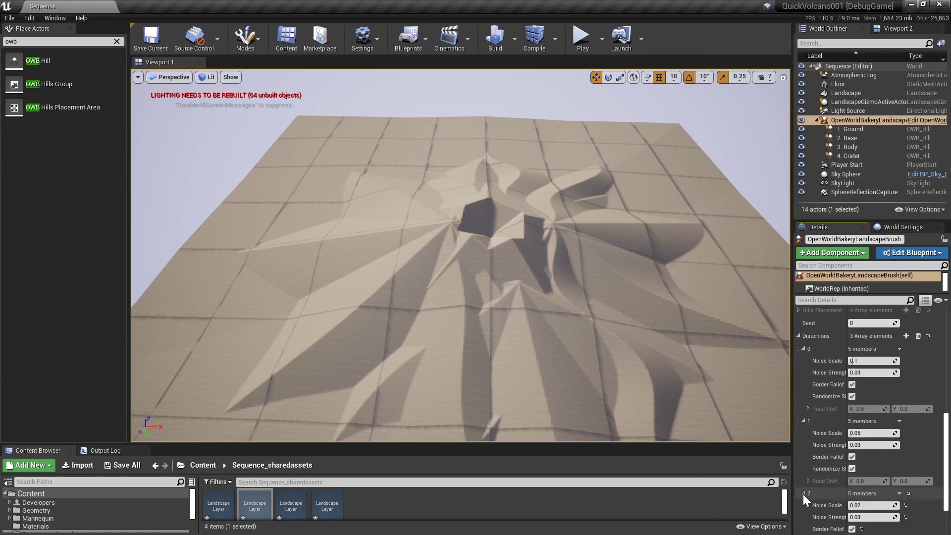
scroll(827, 461, "down", 3)
left_click(866, 329)
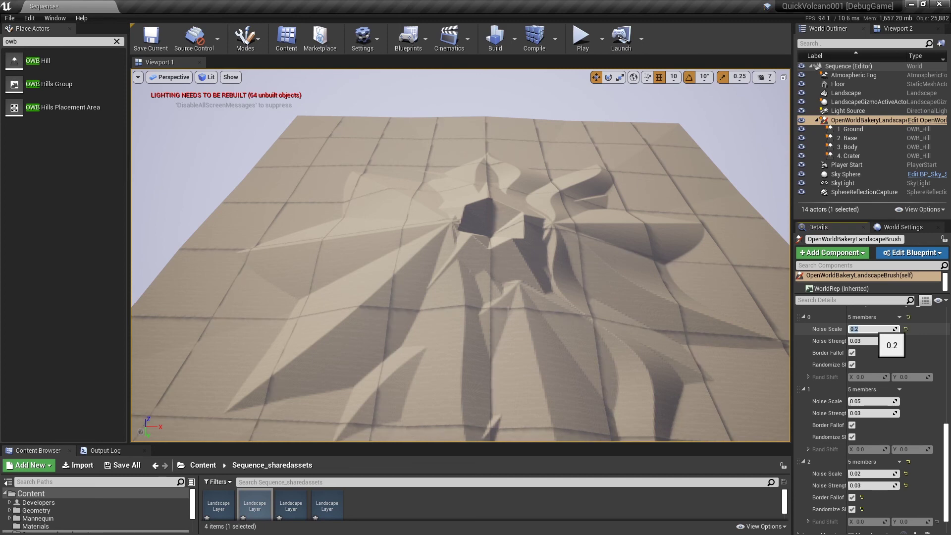
Set the Noise Strength of the brush's distortion element 0 to 0.15.
left_click(864, 341)
left_click(857, 341)
left_click(871, 341)
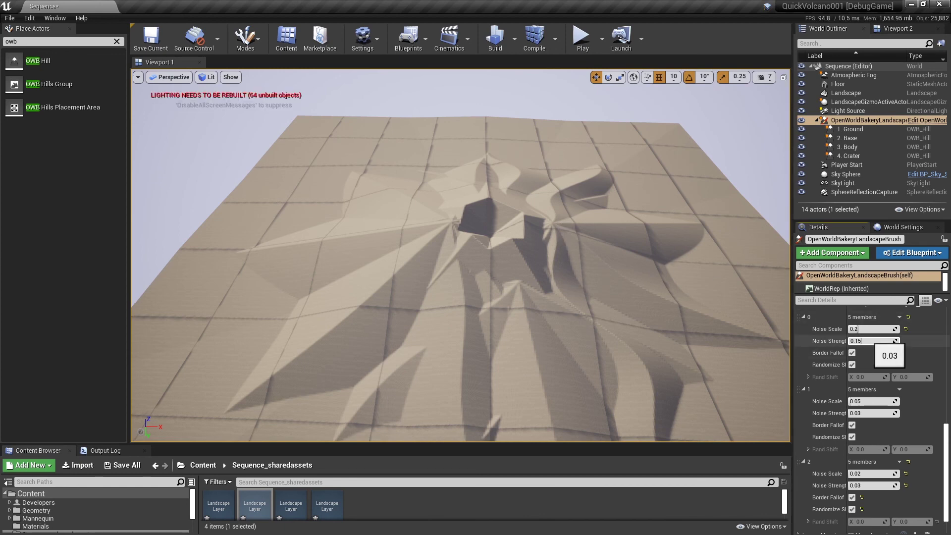
Set distortion element 1's Noise Scale and Noise Strength to 0.1, and element 2's Noise Scale to 0.04.
left_click(871, 401)
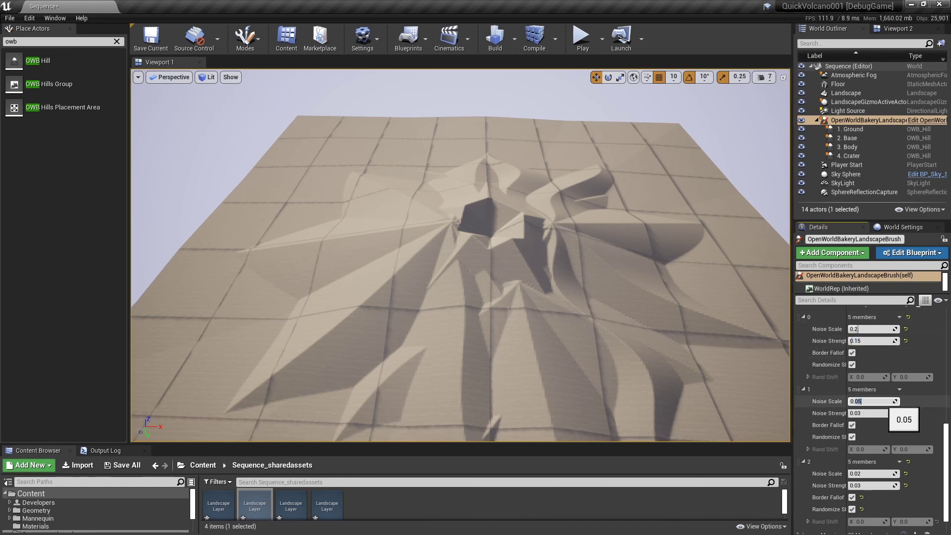
key("Tab")
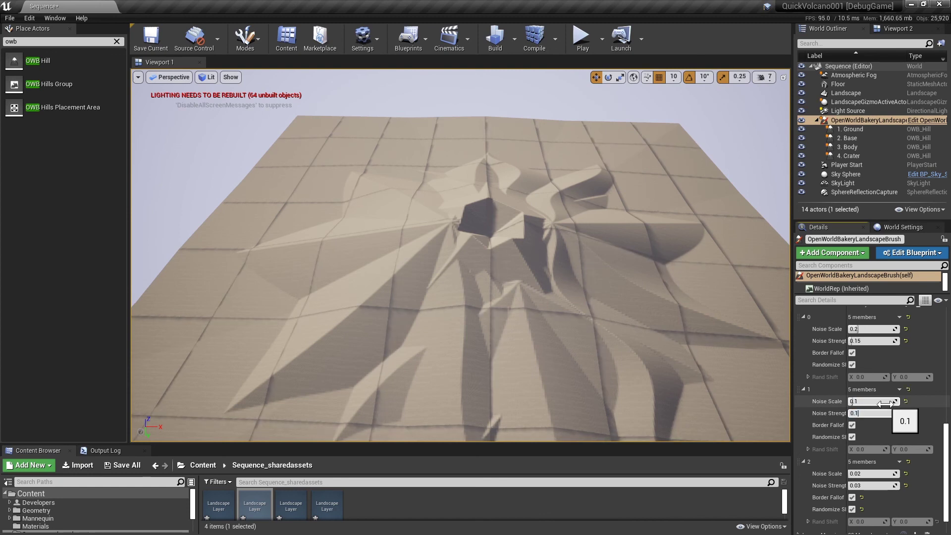
scroll(884, 403, "down", 1)
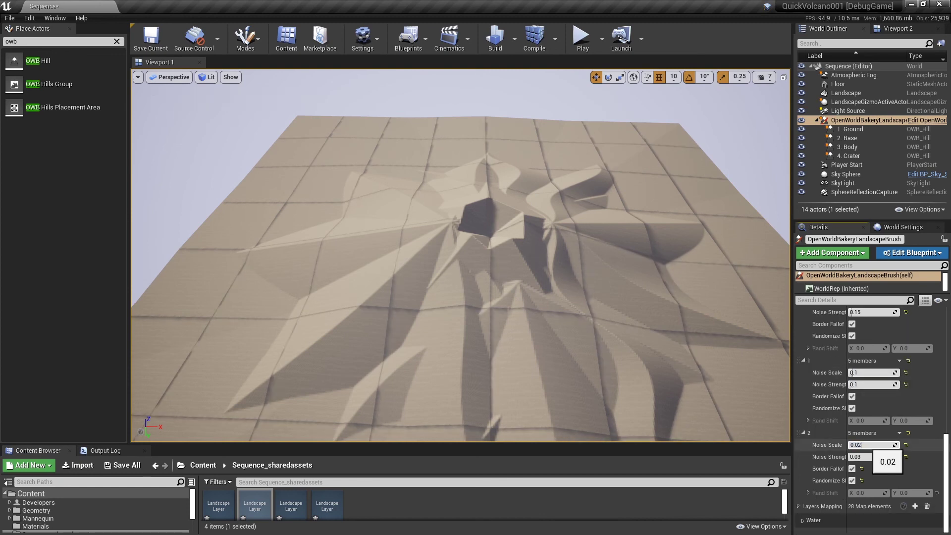
left_click(870, 444)
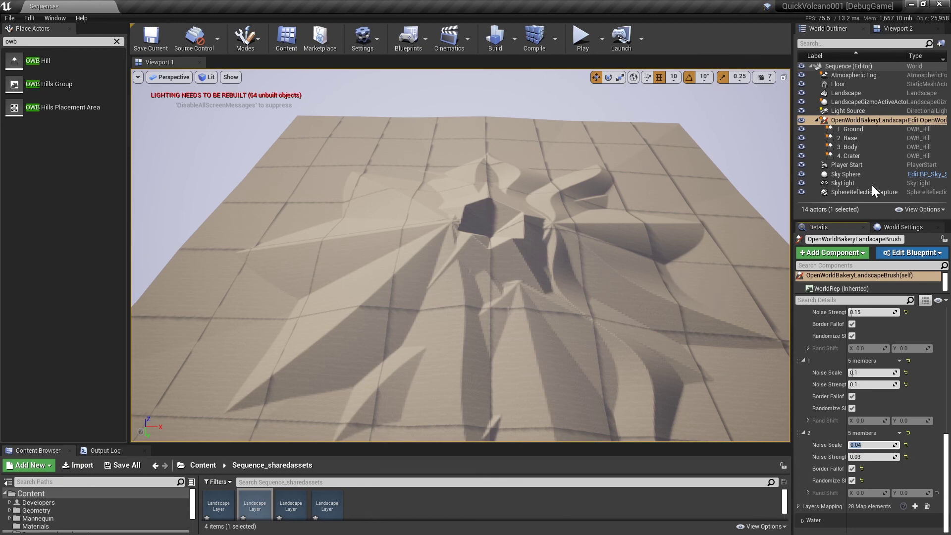
Add three Use Distorts elements with the values 0, 1 and 2 to the Ground, Base, Body and Crater hills together.
left_click(857, 131)
left_click(851, 156, "shift")
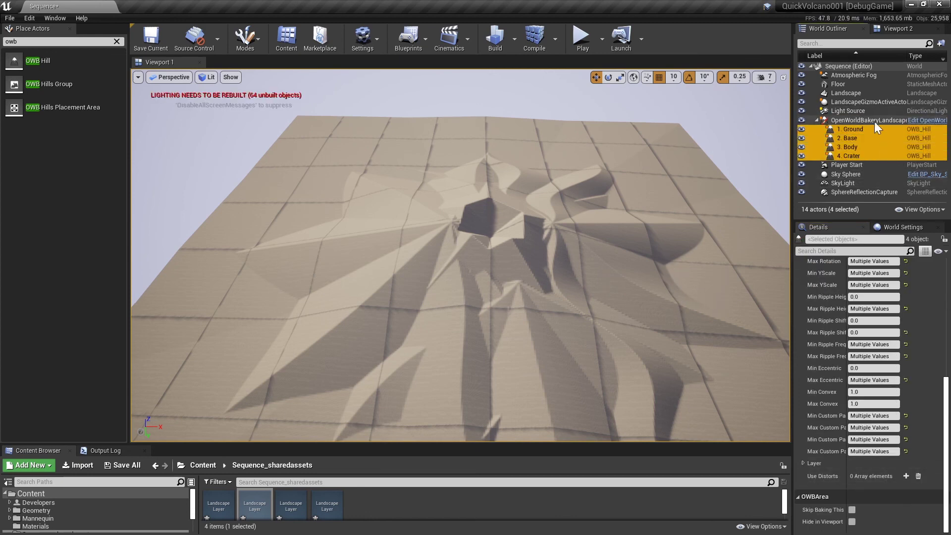
left_click(906, 476)
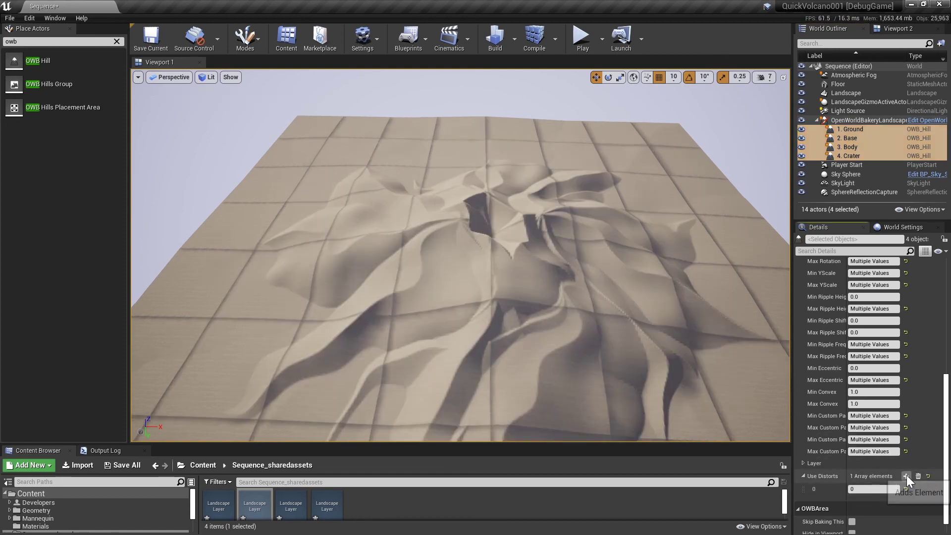
left_click(906, 476)
left_click(905, 476)
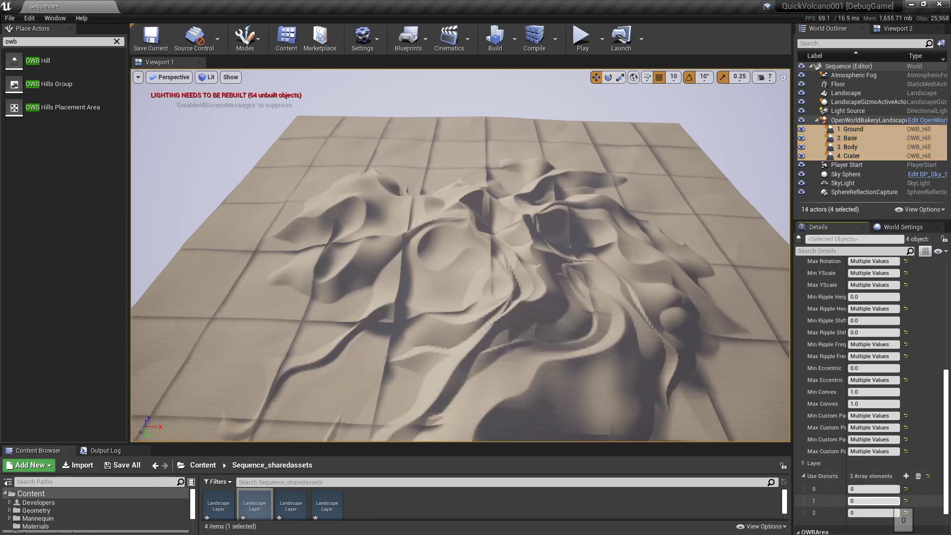
scroll(864, 504, "down", 3)
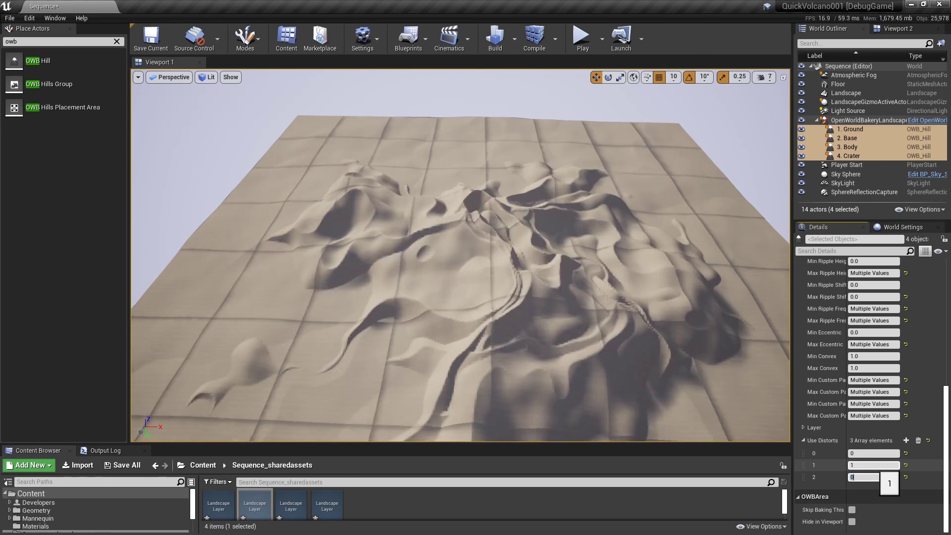
type("2")
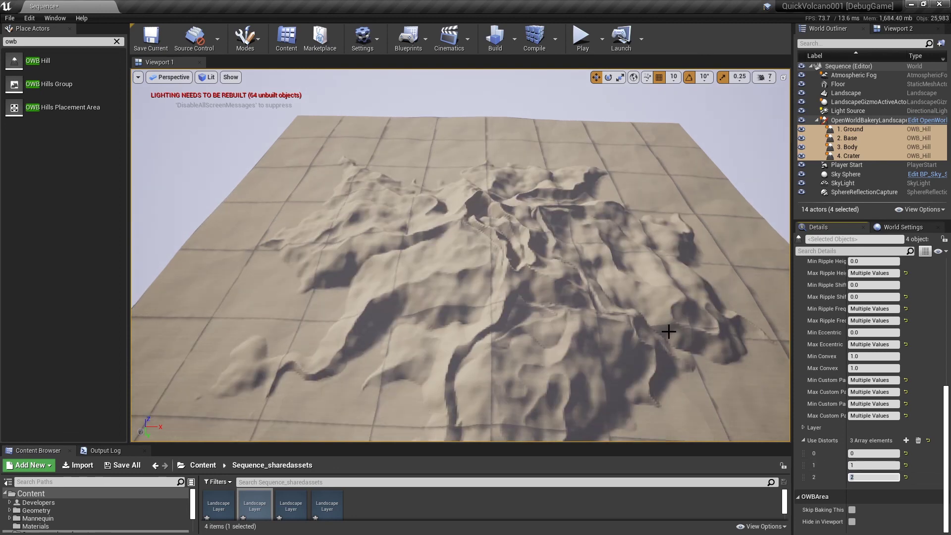
Capture the elevated view of the distorted volcano and paste it onto a new layer of the elevated comparison image in paint.net.
right_click_drag(461, 255, 512, 309)
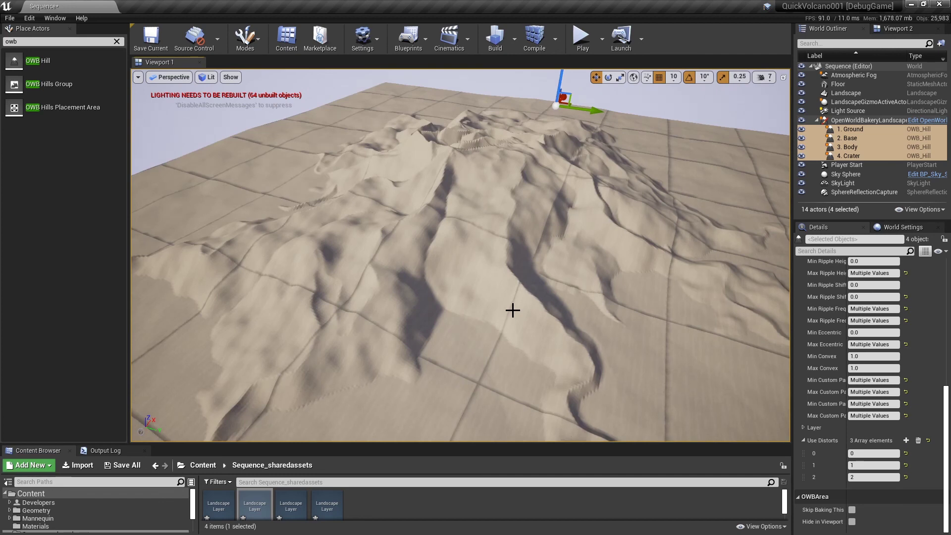
key("Print")
left_click(713, 451)
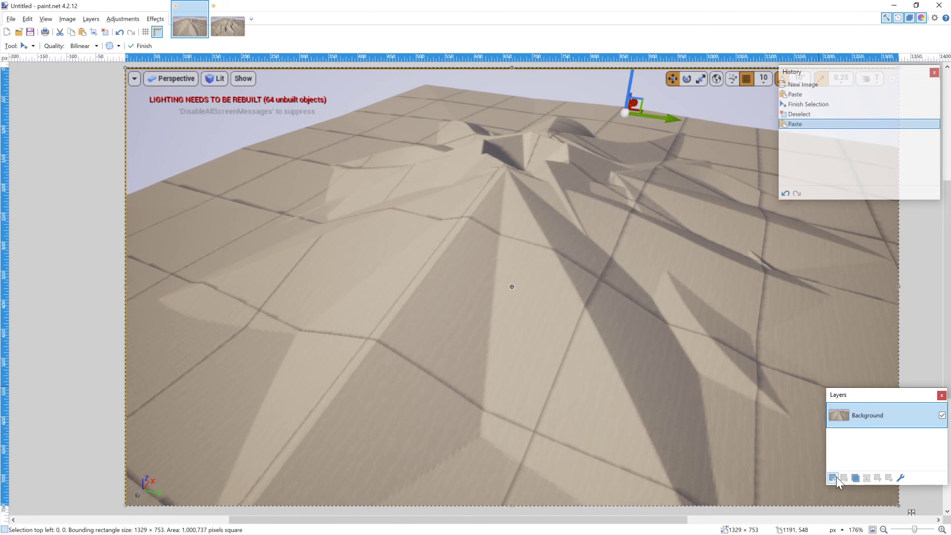
left_click(835, 478)
key("ctrl+v")
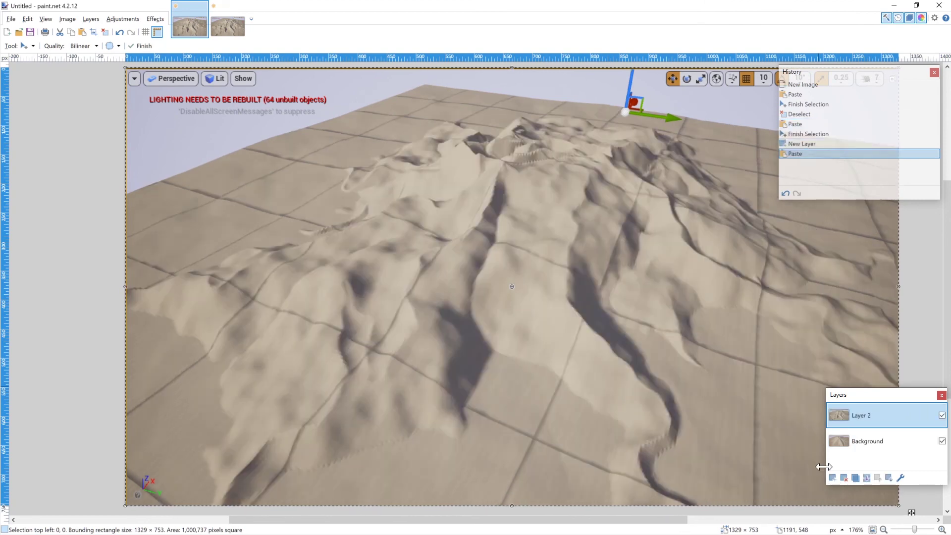
Compare the elevated volcano before and after distortion by repeatedly hiding and showing Layer 2.
left_click(941, 416)
left_click(942, 416)
left_click(941, 416)
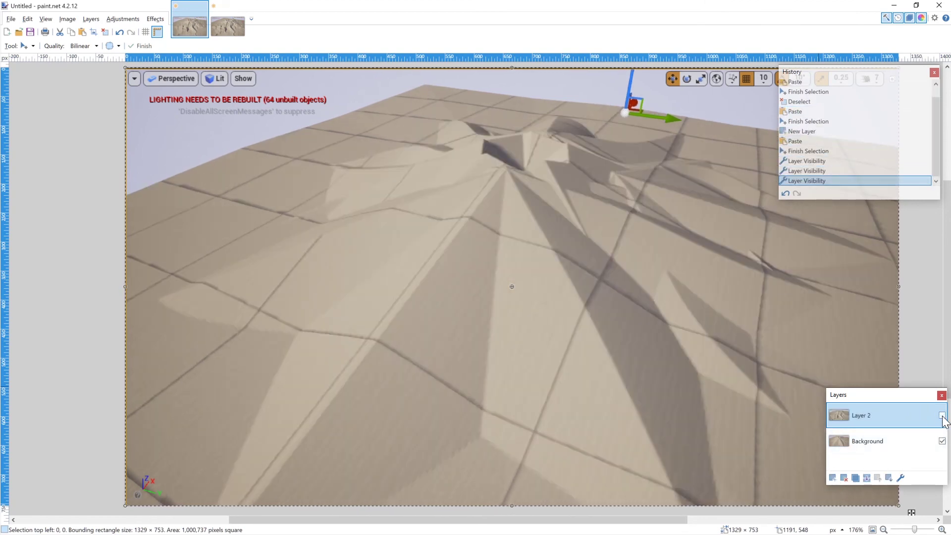
left_click(942, 415)
left_click(942, 415)
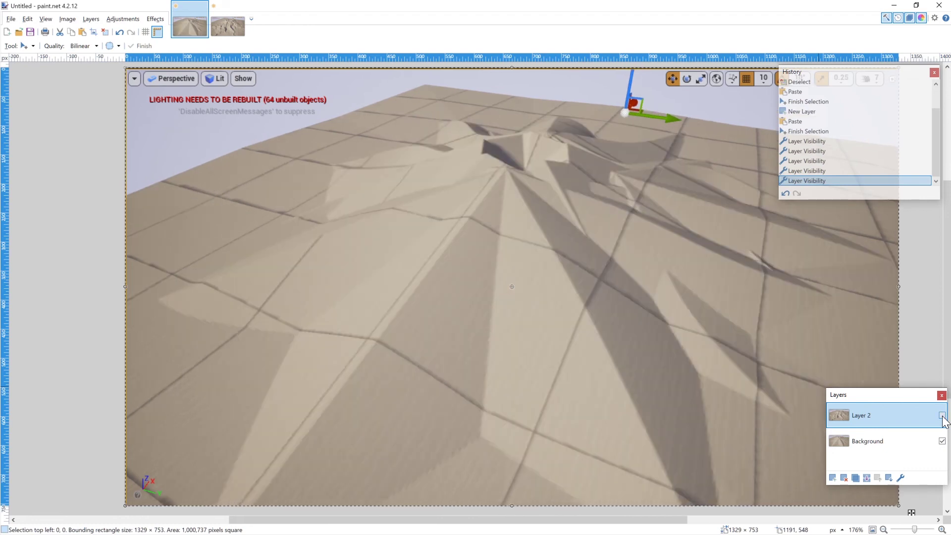
left_click(941, 416)
left_click(941, 415)
left_click(942, 416)
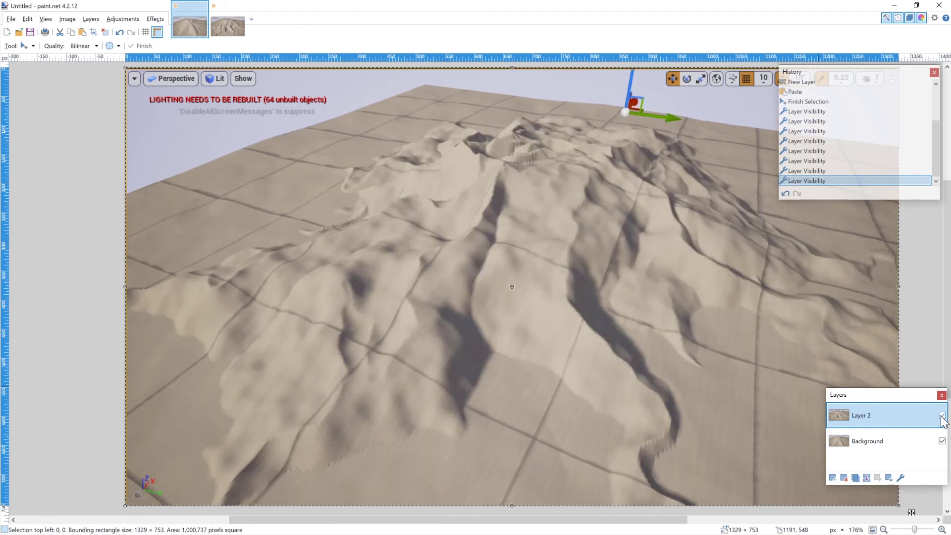
left_click(941, 415)
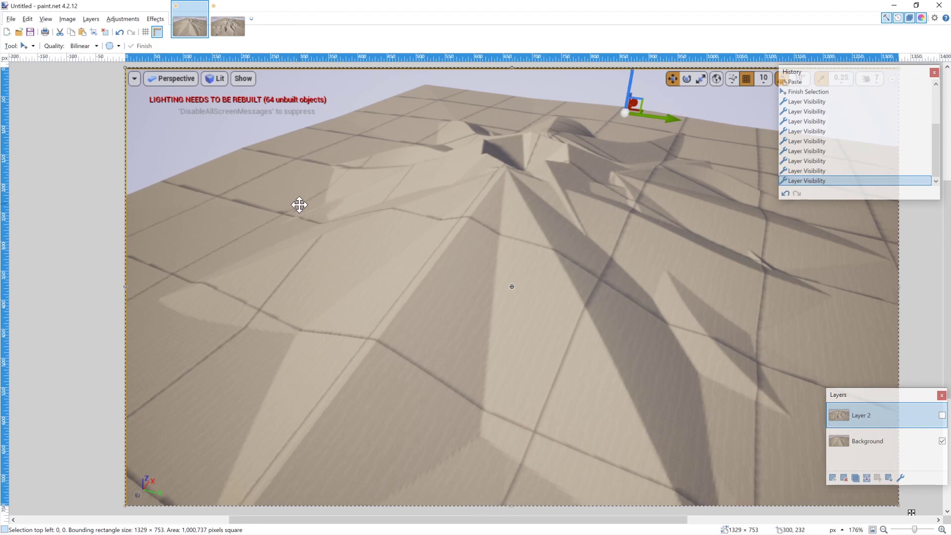
left_click(942, 416)
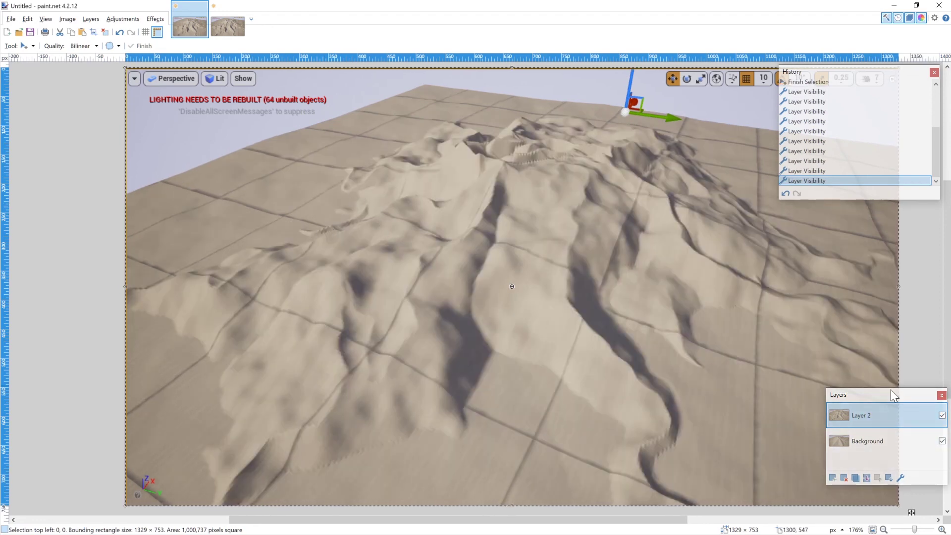
left_click(942, 416)
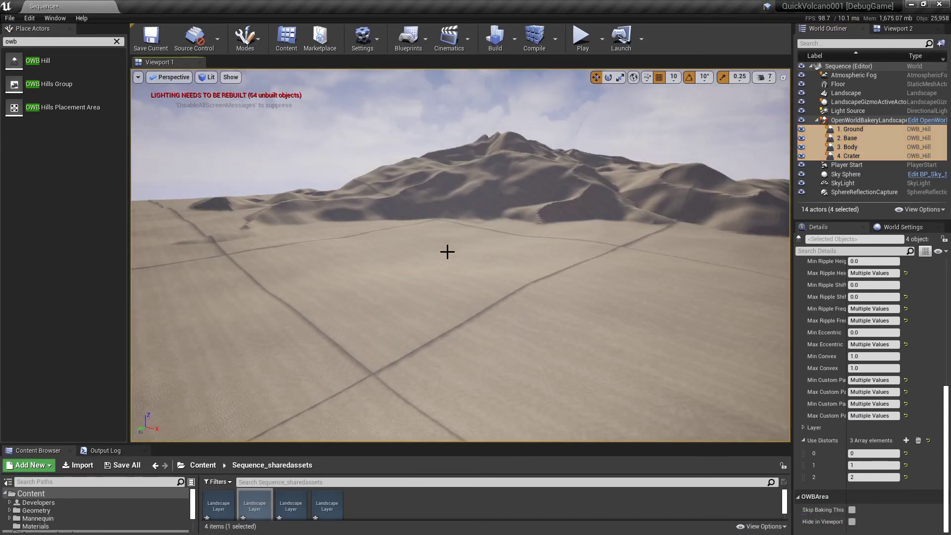
Capture the ground-level view in Unreal Editor and paste it onto Layer 2 of the ground-level comparison image in paint.net.
left_click(447, 251)
left_click(717, 457)
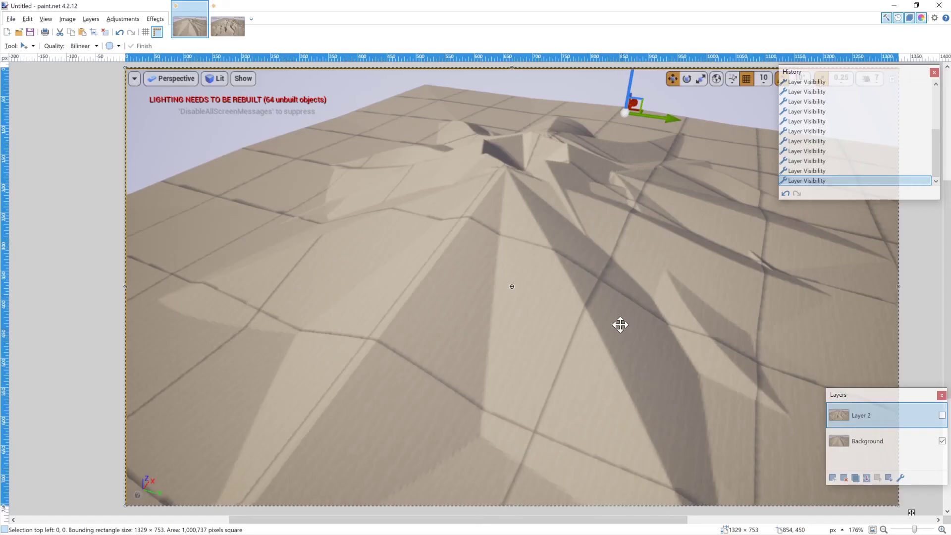
key("ctrl+v")
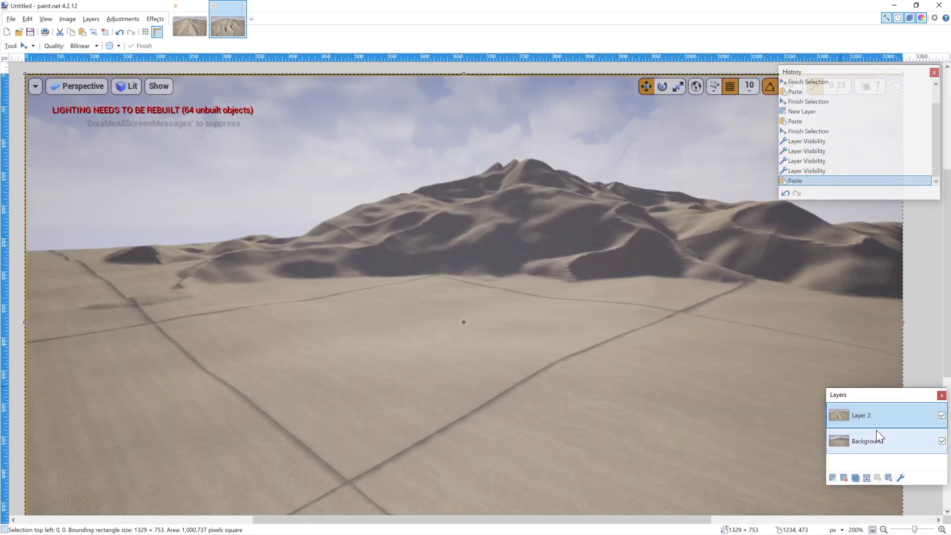
Toggle Layer 2's visibility to compare the two ground-level volcano captures.
left_click(941, 415)
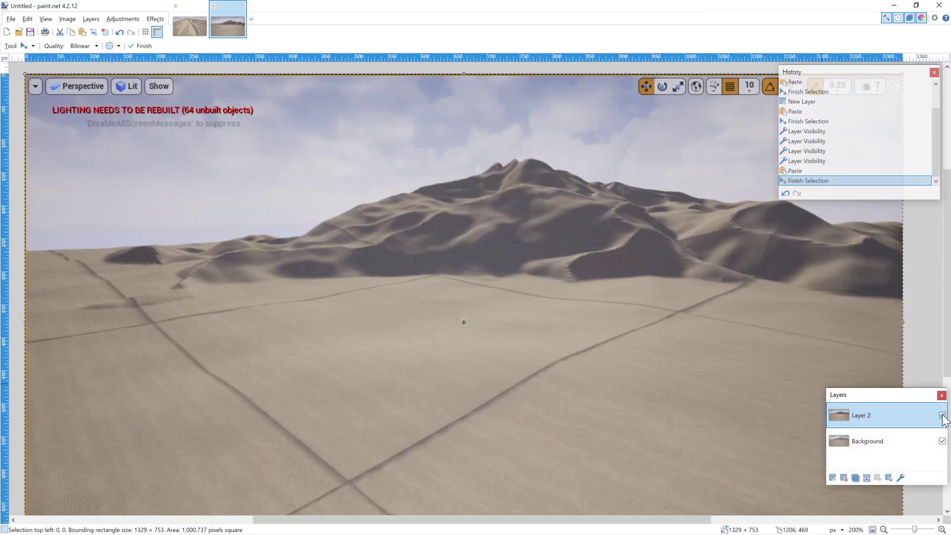
left_click(942, 415)
left_click(941, 415)
left_click(941, 415)
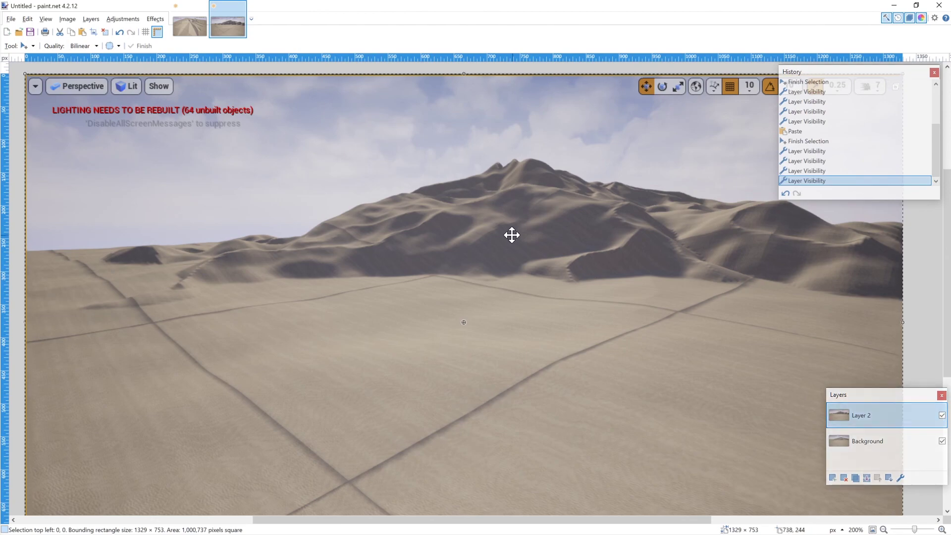
Switch to Unreal Editor and bake the world from the Open World Bakery landscape brush.
key("alt+Tab")
right_click_drag(448, 140, 458, 192)
key("w")
key("e")
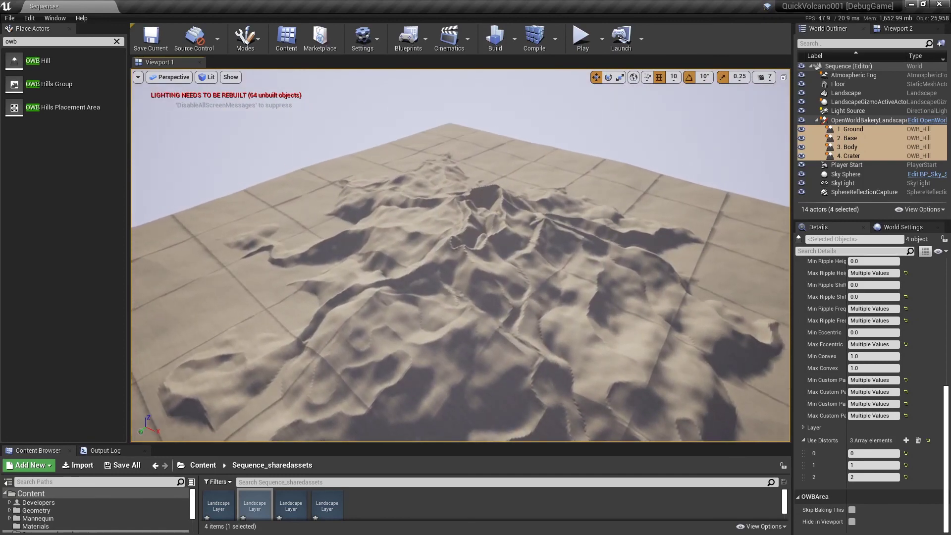
left_click(842, 121)
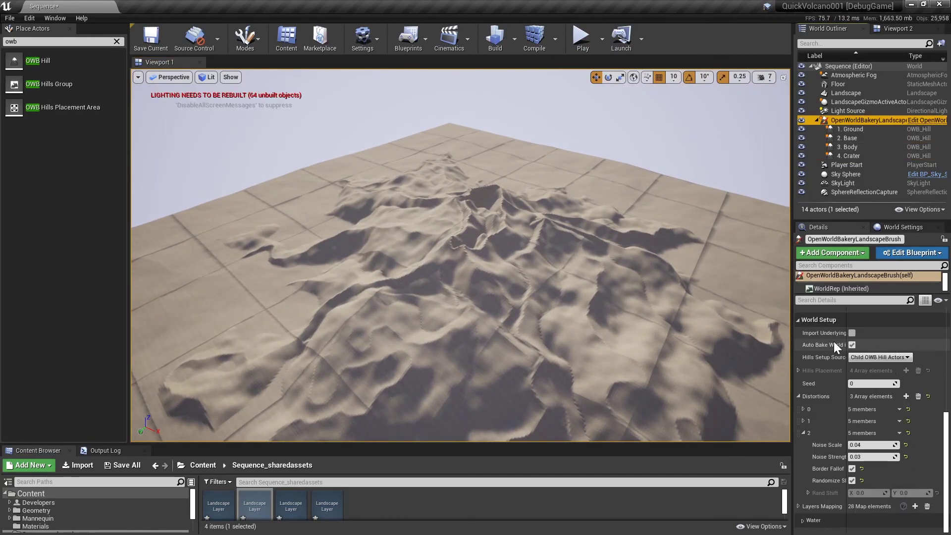
scroll(819, 361, "up", 5)
scroll(820, 390, "up", 3)
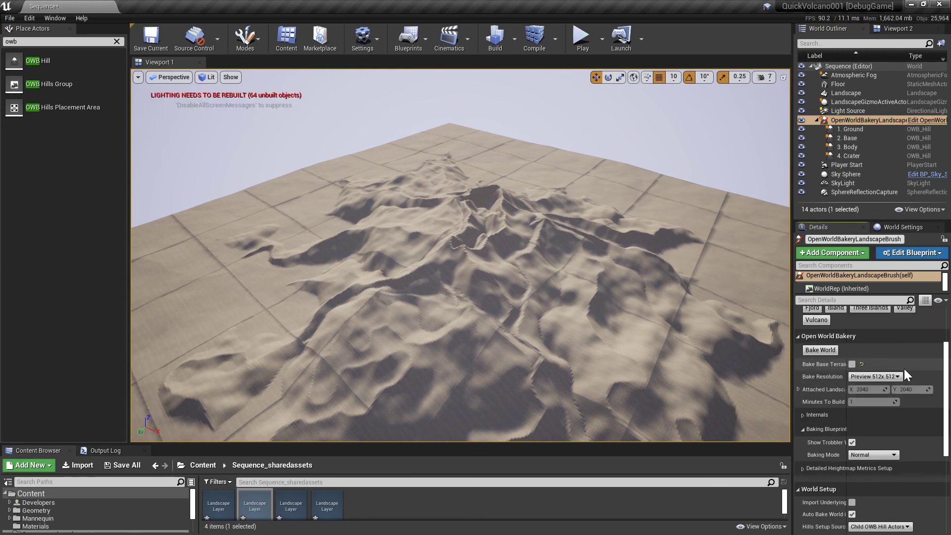
left_click(813, 350)
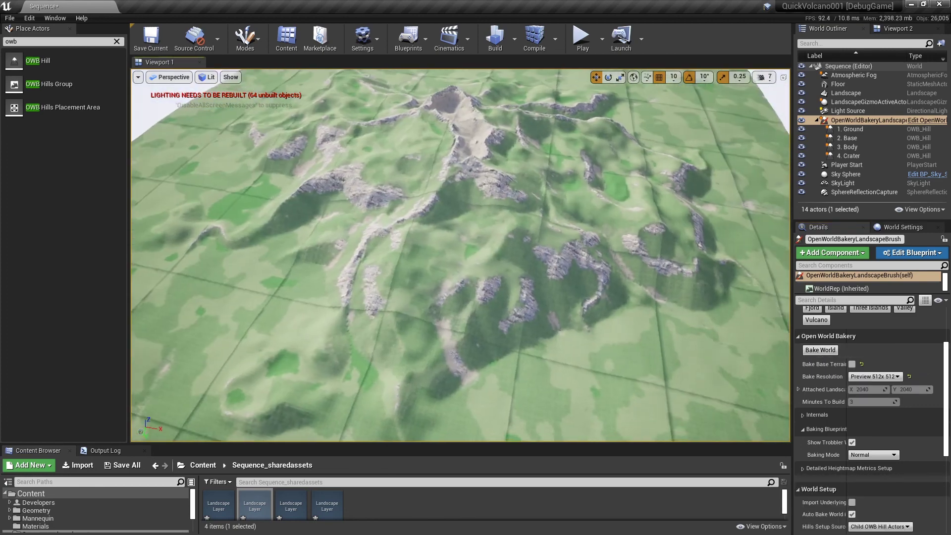
Examine the baked volcano's slopes, rocky ridges and crater from several angles.
right_click_drag(461, 255, 543, 222)
right_click_drag(385, 249, 386, 249)
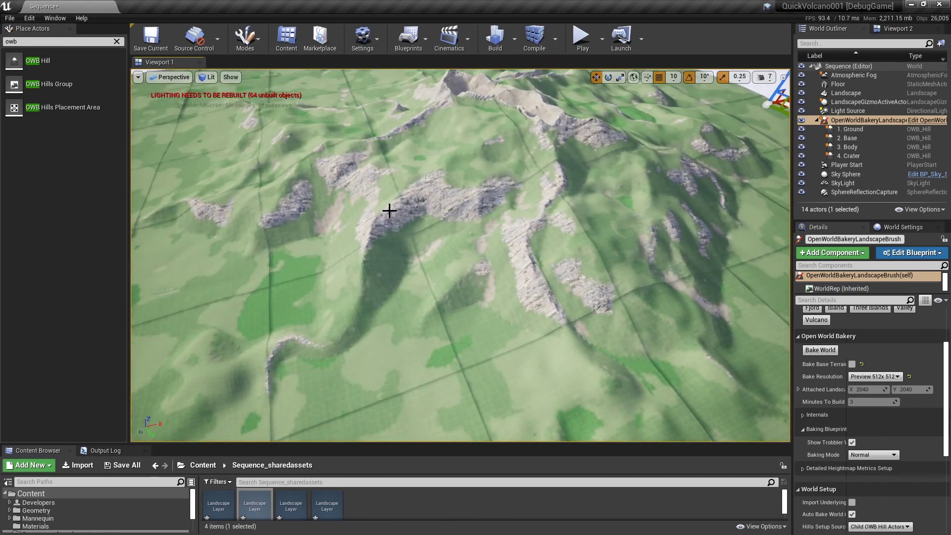
mouse_move(278, 349)
right_mouse_down()
mouse_move(338, 354)
mouse_move(363, 346)
mouse_move(278, 349)
right_mouse_up()
right_click_drag(270, 241, 270, 241)
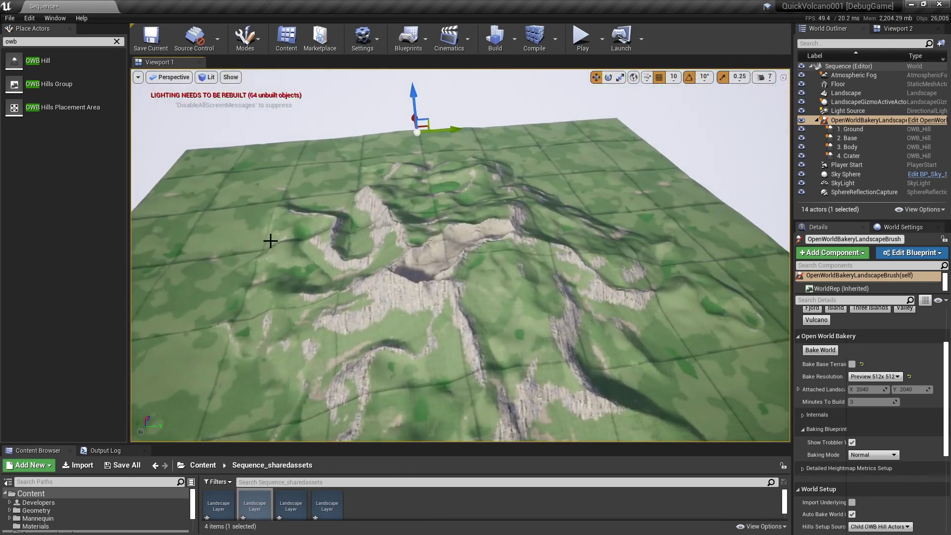
right_click_drag(515, 244, 516, 244)
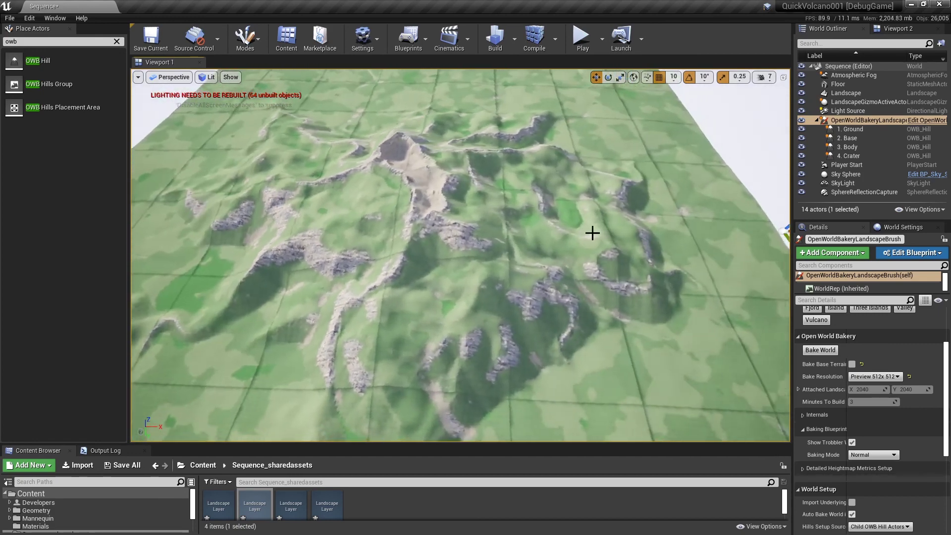
Capture the baked volcano's elevated view, paste it onto a new layer of the elevated comparison image in paint.net, and return to Unreal Editor.
right_click_drag(628, 232, 627, 232)
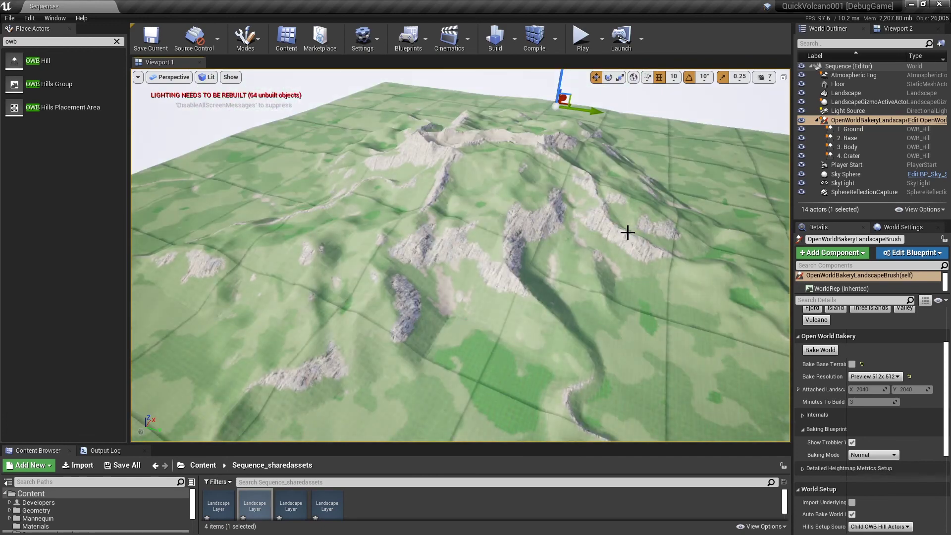
key("Print")
left_click(593, 248)
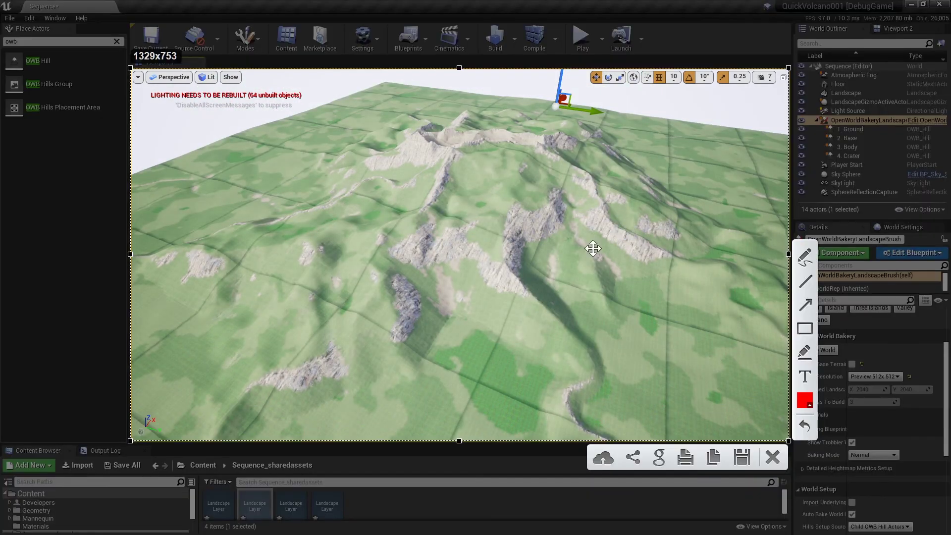
left_click(713, 456)
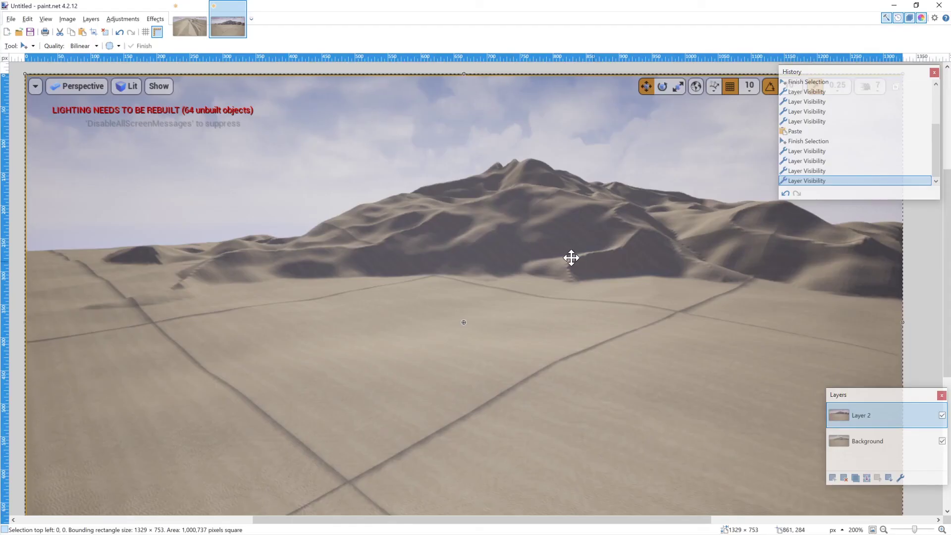
left_click(193, 34)
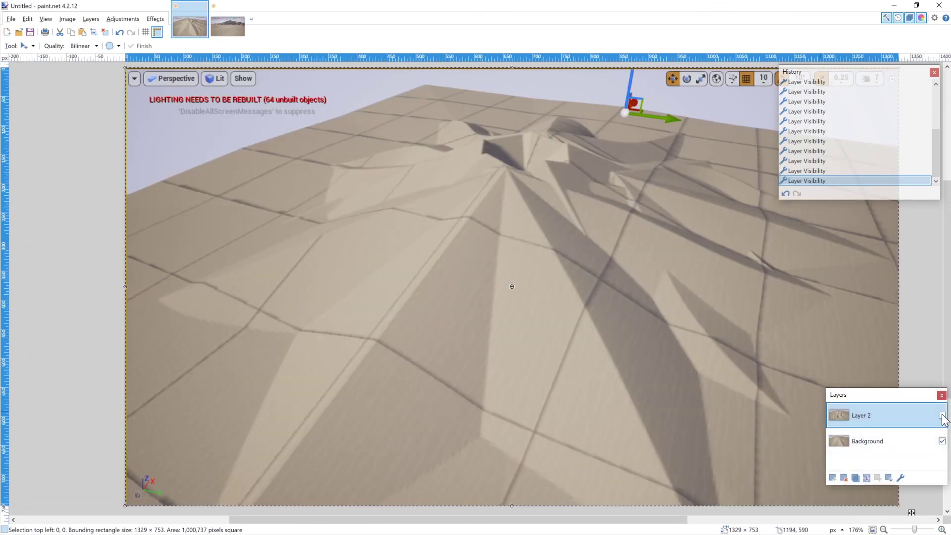
left_click(830, 478)
key("ctrl+v")
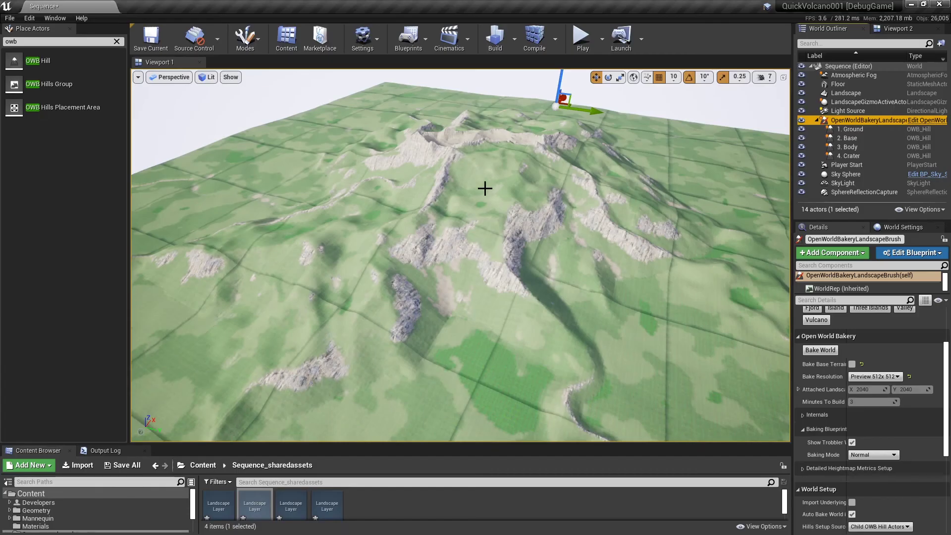
Capture the baked volcano's ground-level view, paste it onto a new layer of the ground-level comparison image in paint.net, and return to Unreal Editor.
right_click_drag(356, 94, 363, 97)
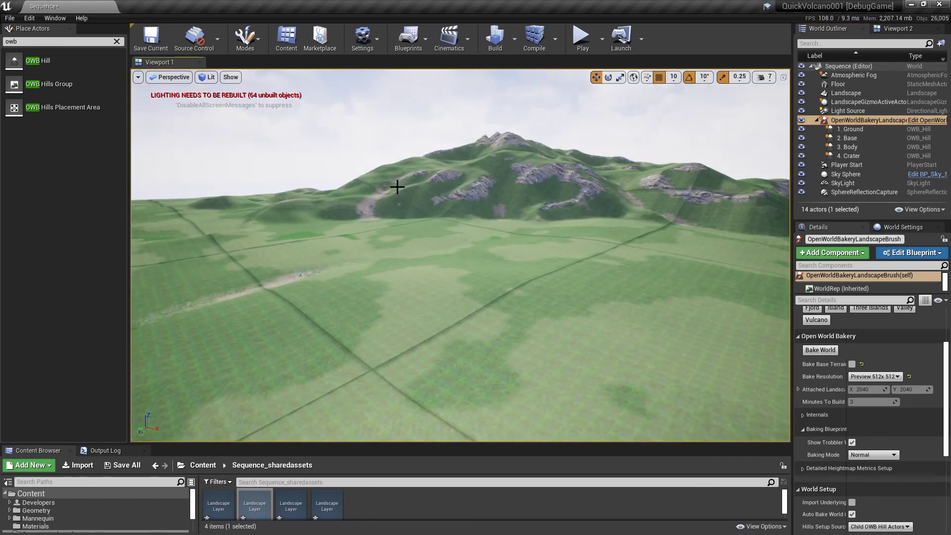
key("Print")
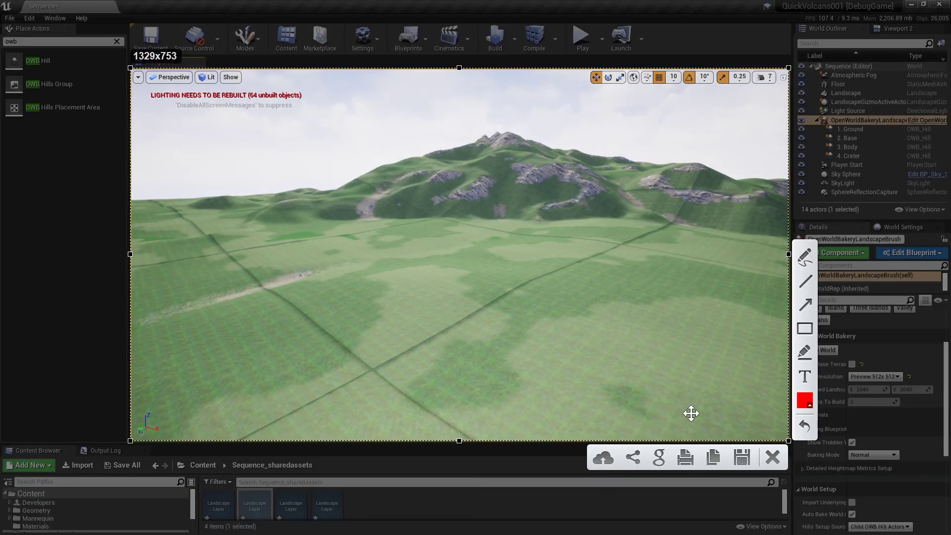
left_click(713, 457)
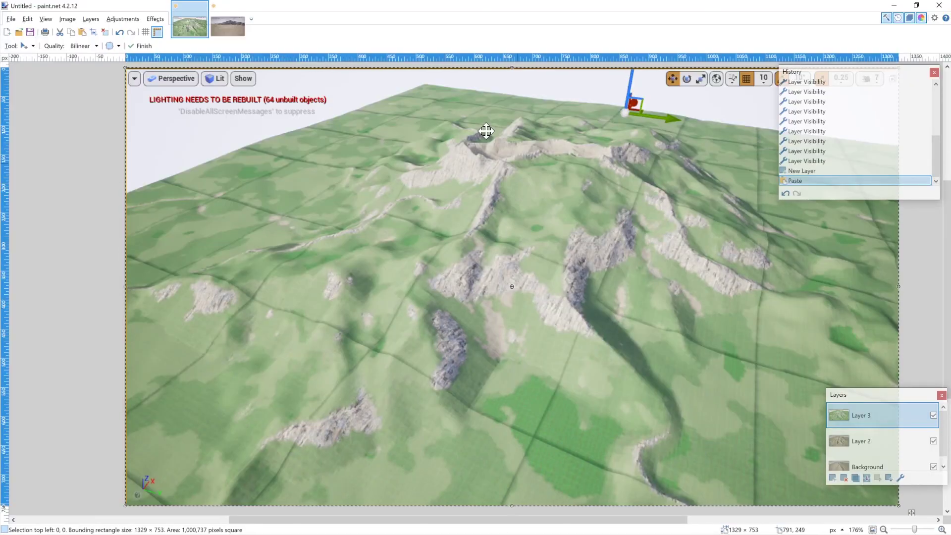
left_click(227, 23)
left_click(832, 477)
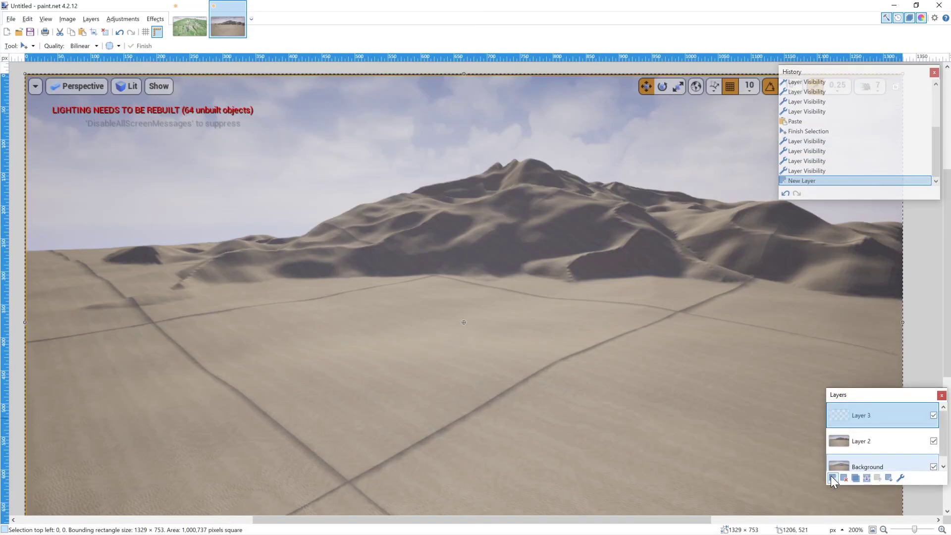
key("ctrl+v")
key("alt+Tab")
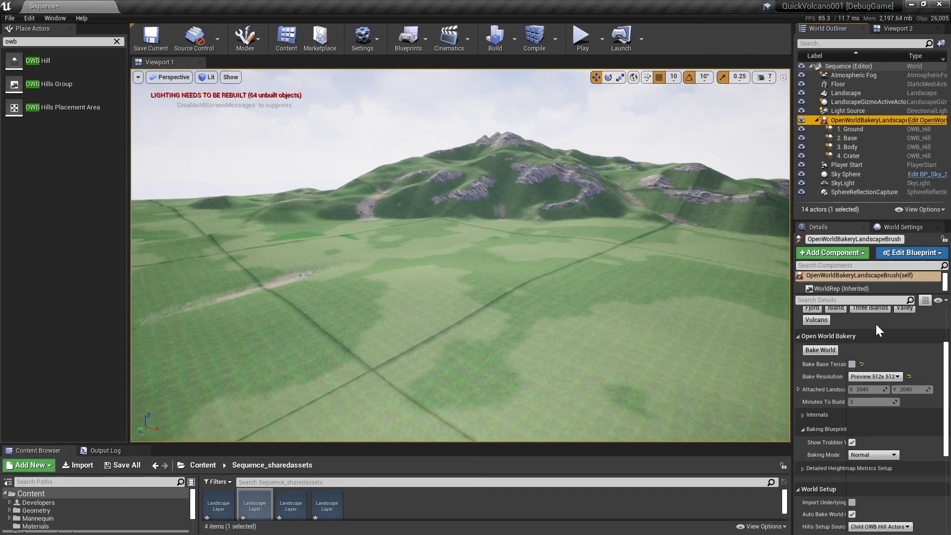
Set the landscape brush's Baking Mode to ErrosionPlus and bake the world.
scroll(854, 366, "down", 3)
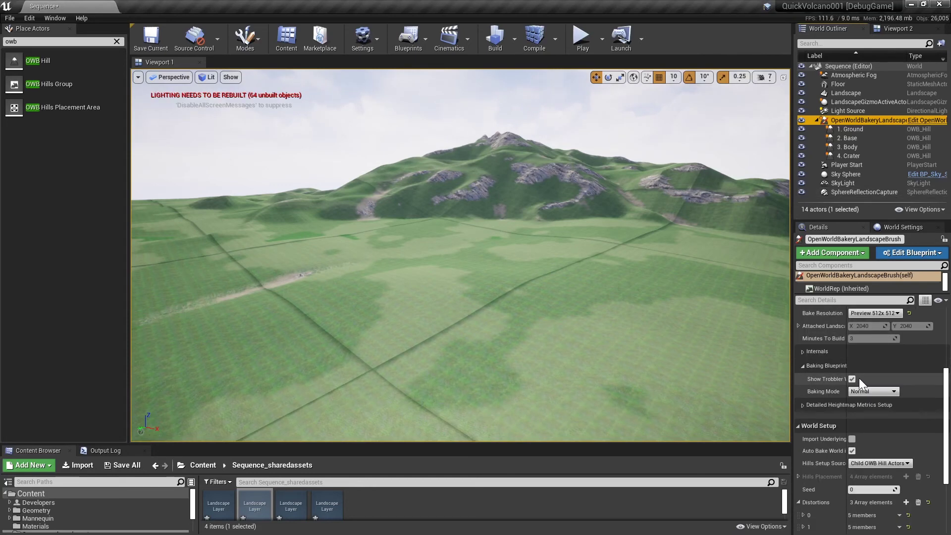
scroll(826, 367, "up", 3)
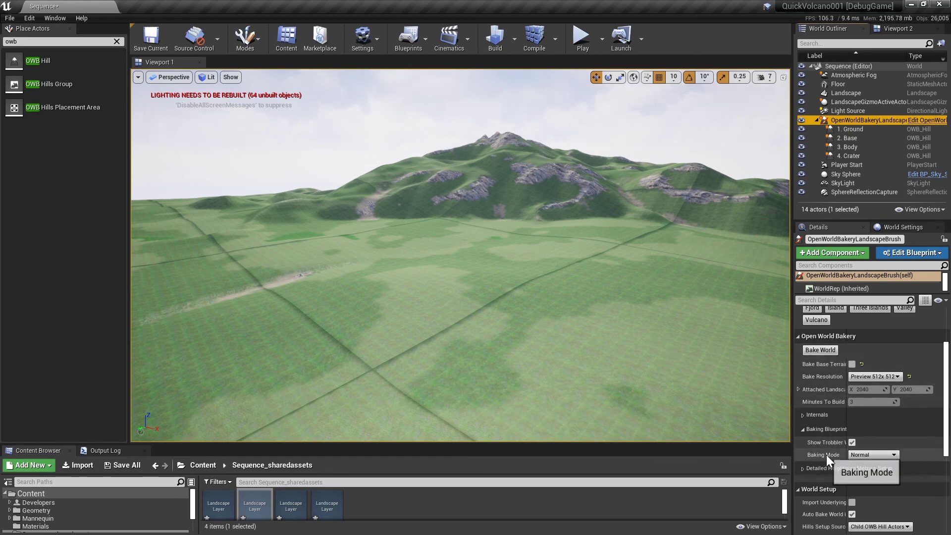
left_click(878, 454)
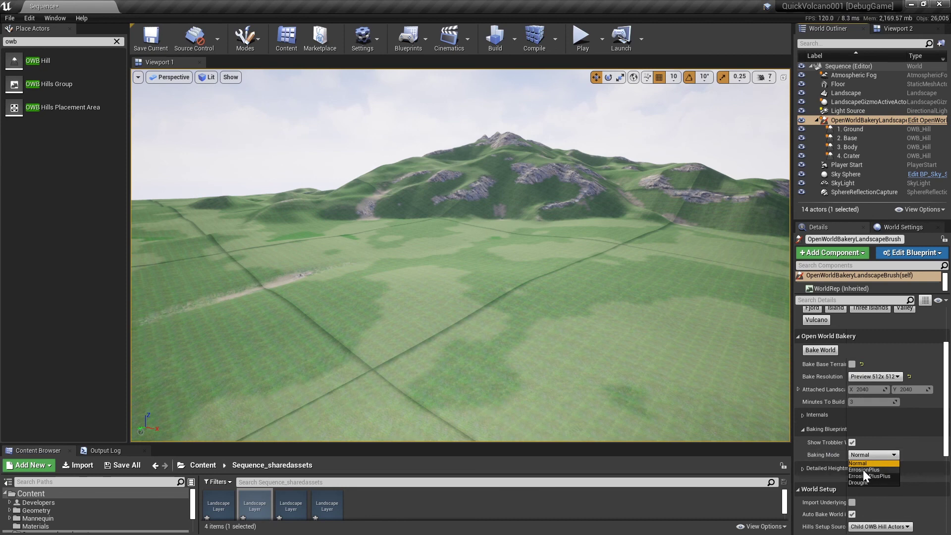
left_click(867, 470)
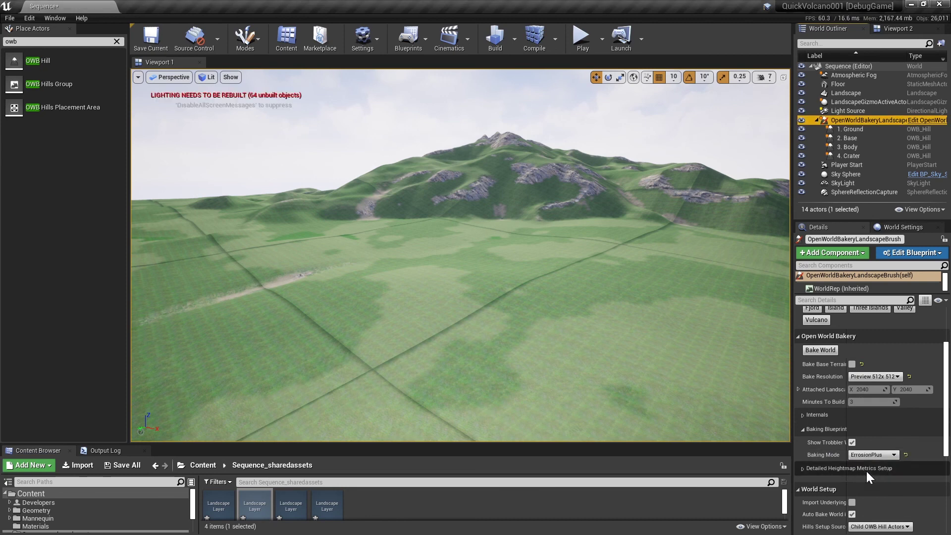
left_click(875, 455)
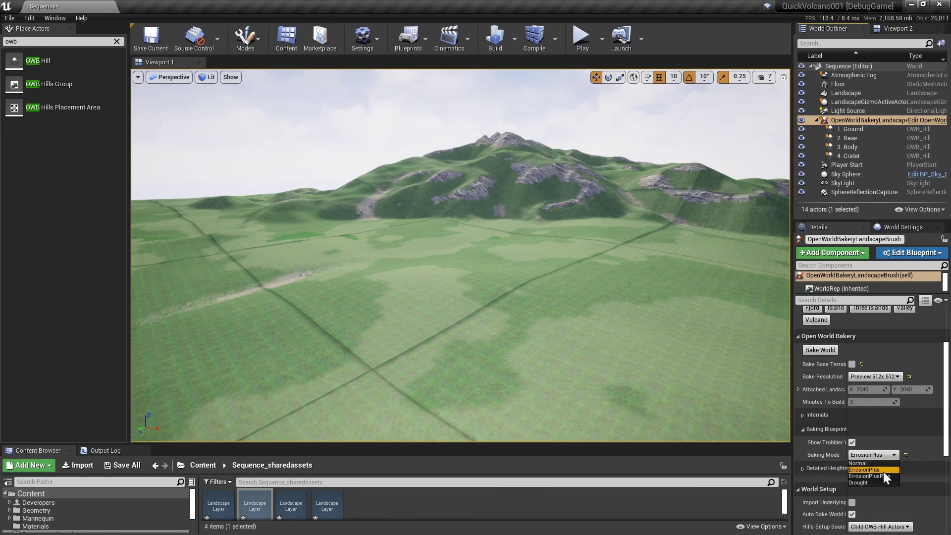
left_click(888, 456)
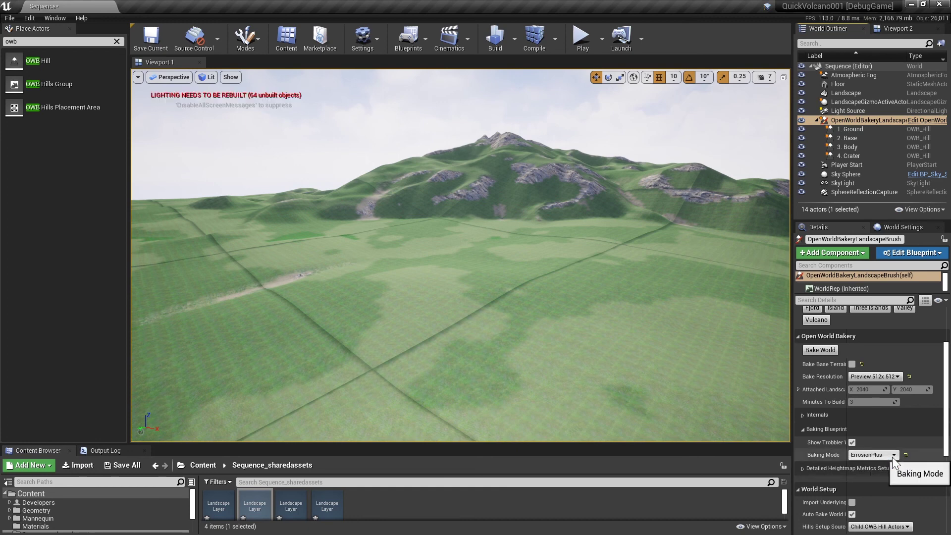
left_click(822, 350)
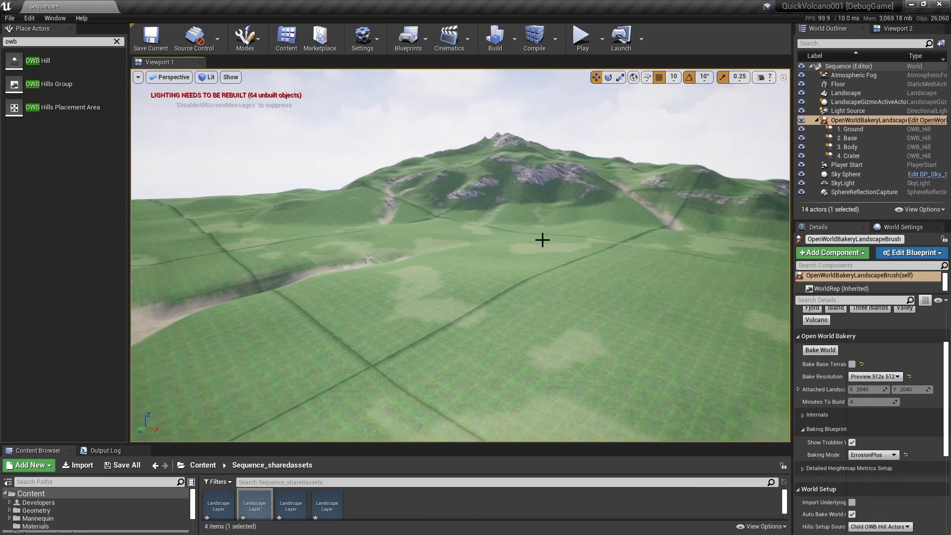
Capture the ErrosionPlus bake's ground-level view, paste it onto a new layer of paint.net's ground-level comparison image, and return to Unreal Editor.
left_click(542, 240)
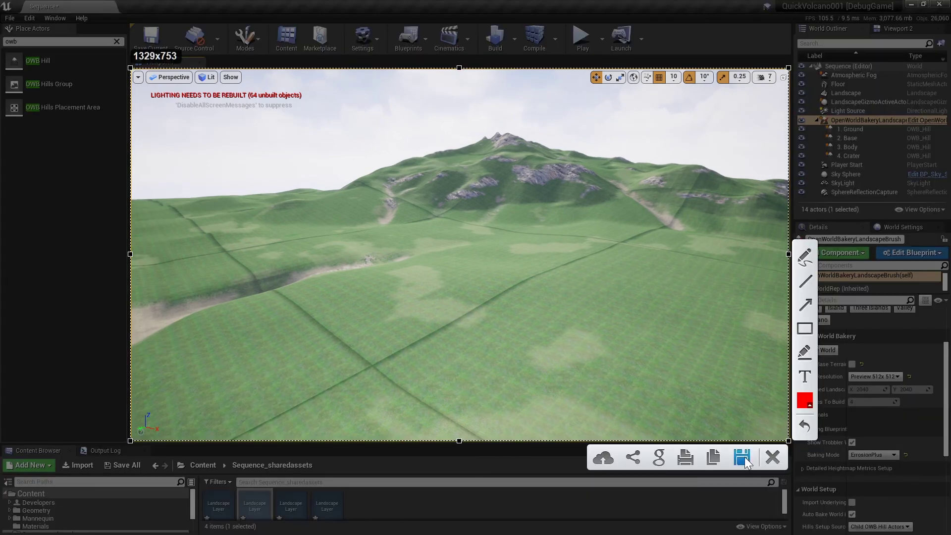
left_click(711, 459)
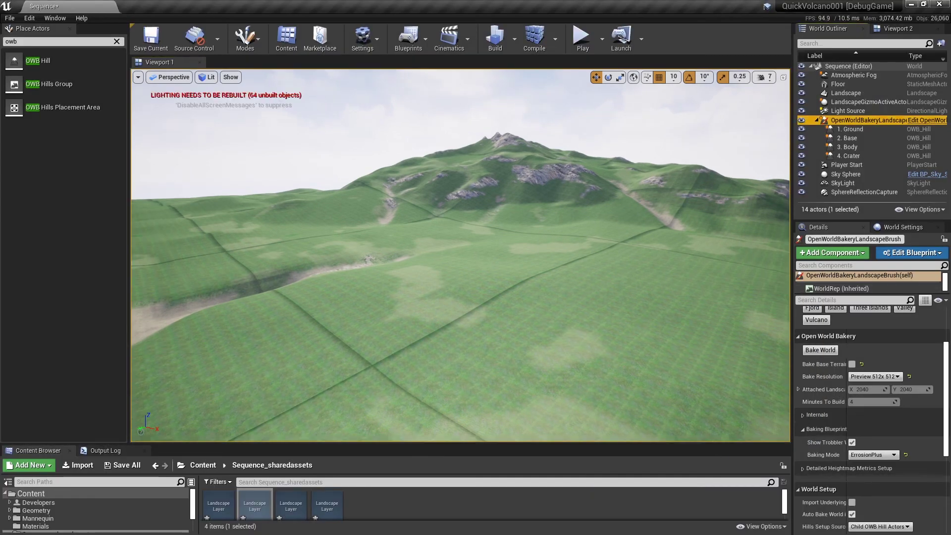
key("alt+Tab")
left_click(832, 478)
key("ctrl+v")
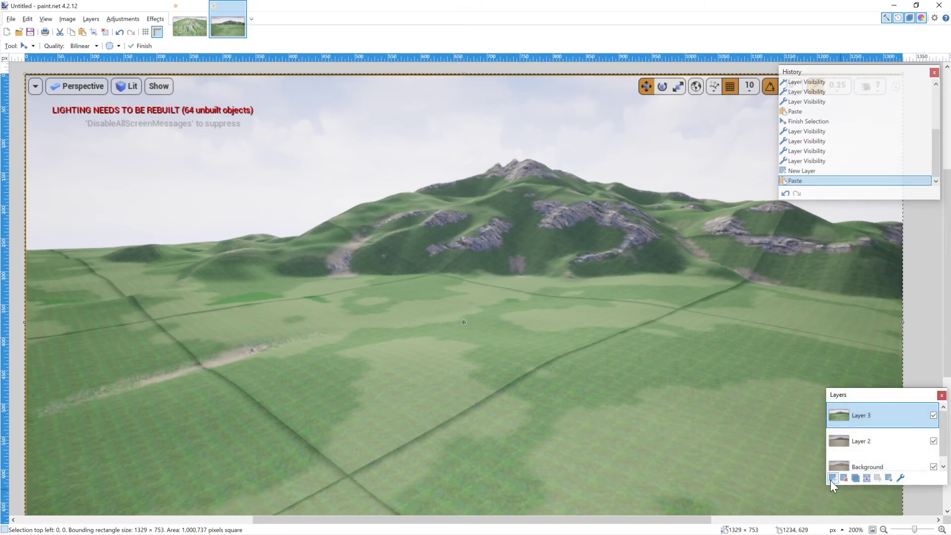
left_click(830, 480)
key("ctrl+v")
key("alt+Tab")
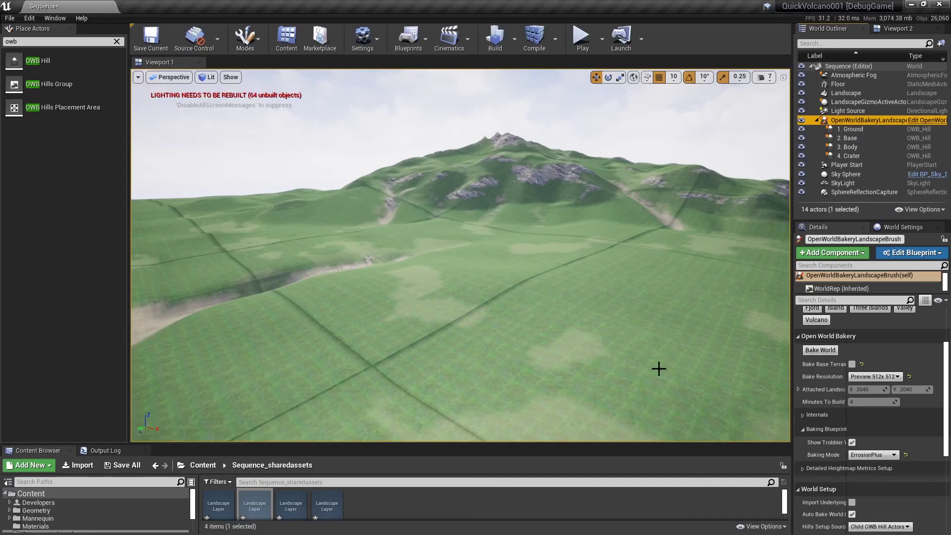
Capture the ErrosionPlus bake from the elevated view, paste it onto a new layer of paint.net's elevated comparison image, and return to Unreal Editor.
right_click_drag(425, 145, 426, 146)
key("1")
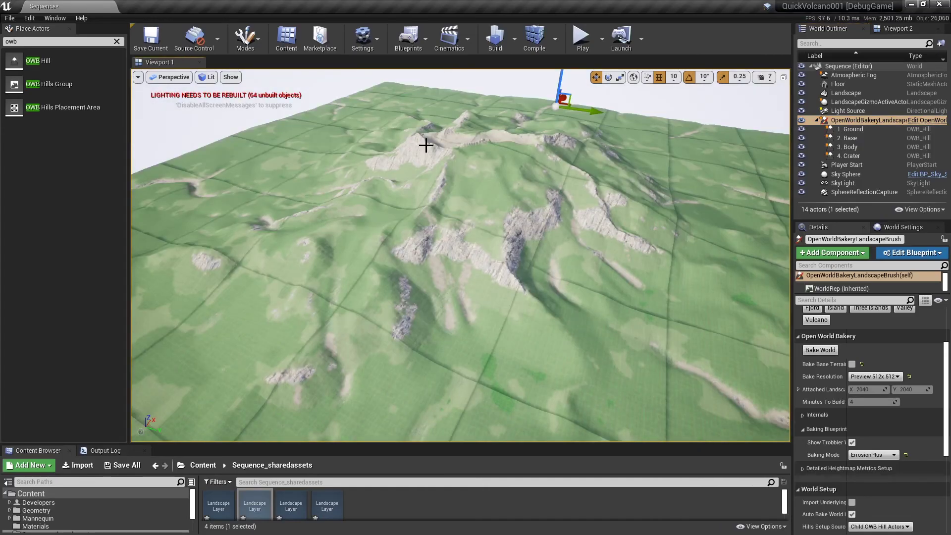
key("Print")
left_click(425, 154)
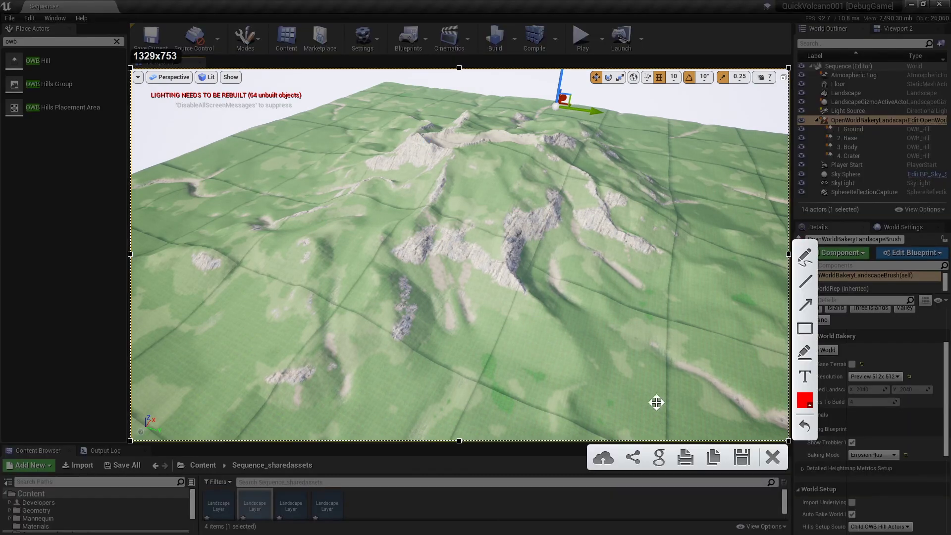
left_click(719, 459)
key("alt+Tab")
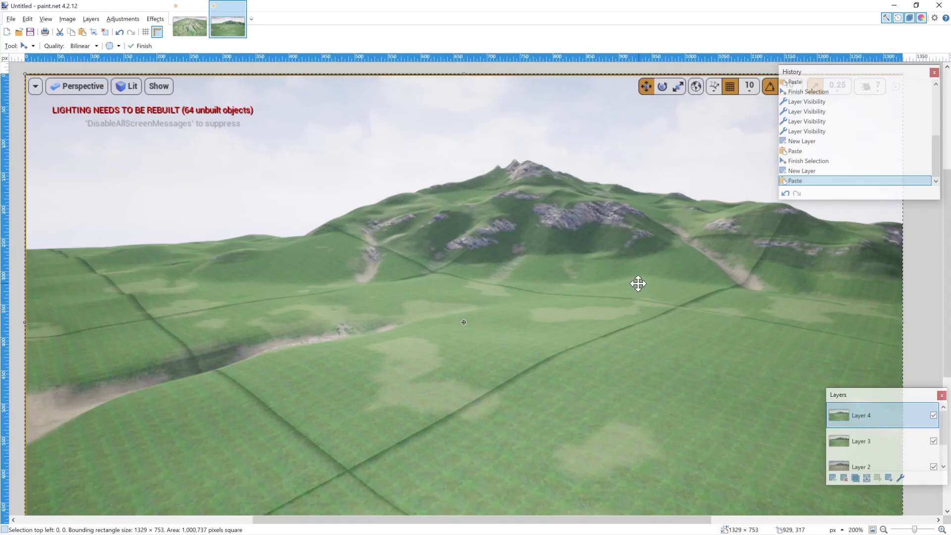
left_click(189, 20)
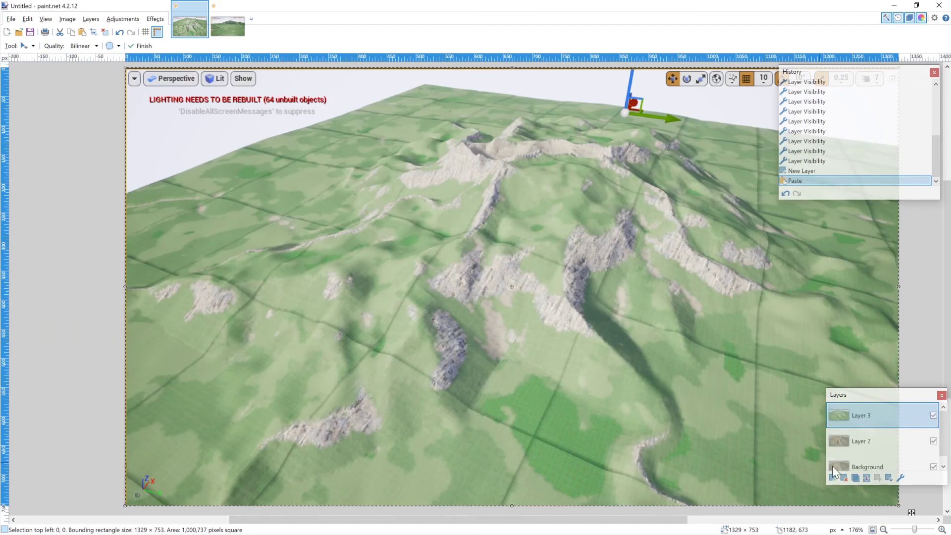
left_click(832, 478)
key("ctrl+v")
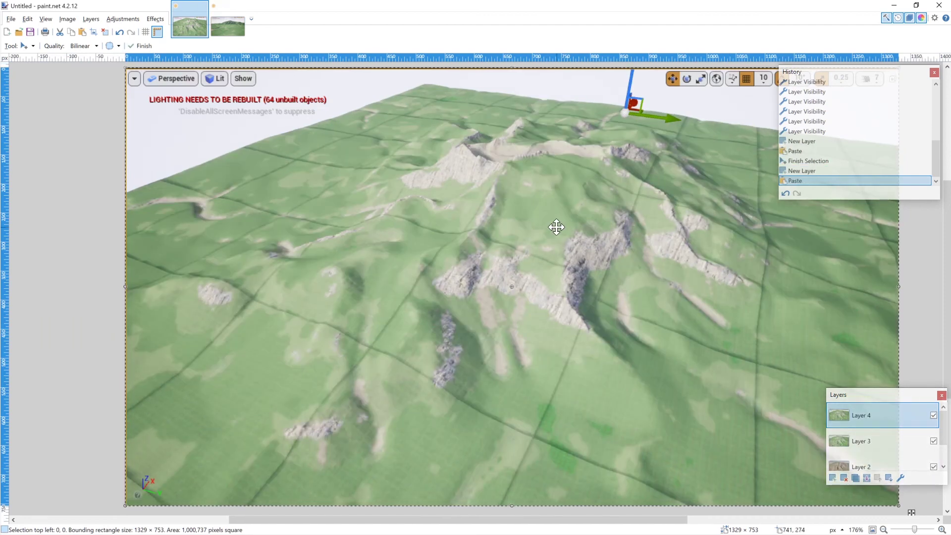
key("alt+Tab")
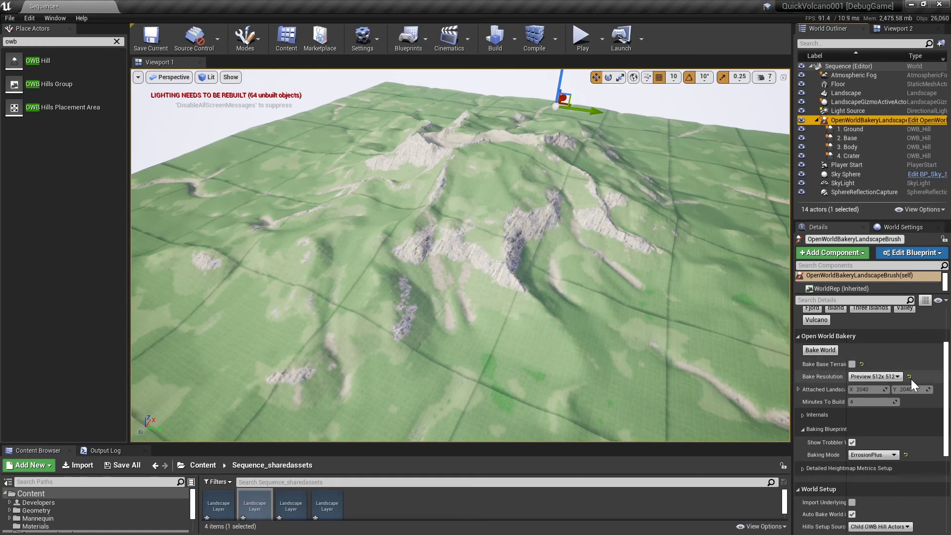
Set the landscape brush's Baking Mode to ErrosionPlusPlus and bake the world again.
left_click(881, 454)
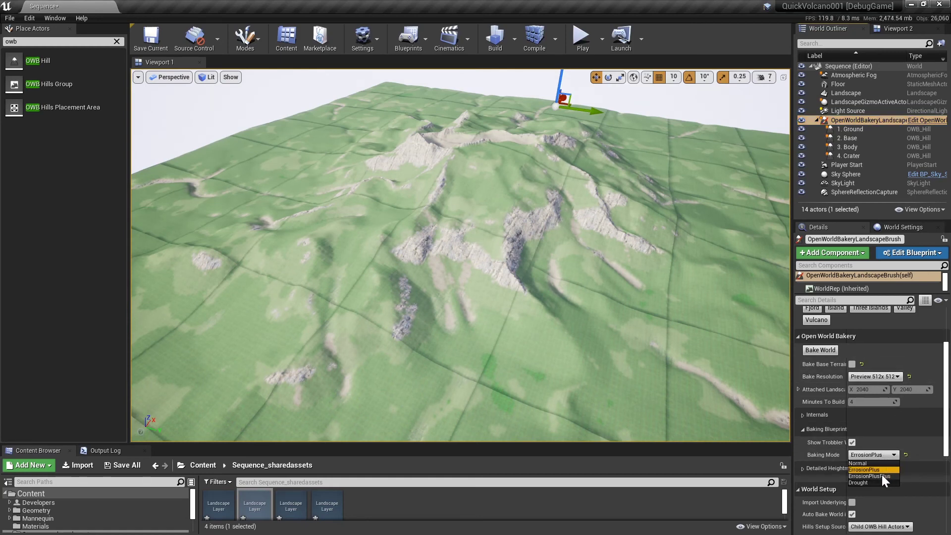
left_click(880, 474)
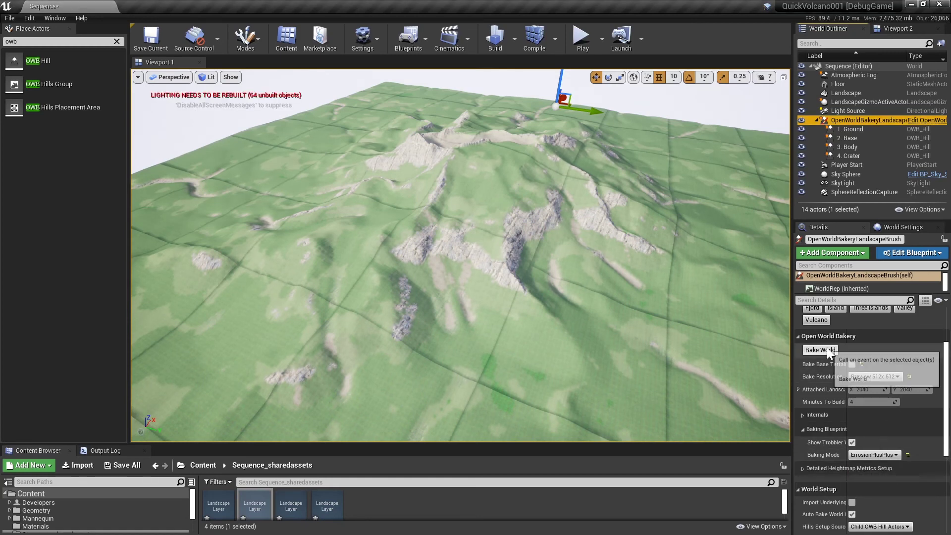
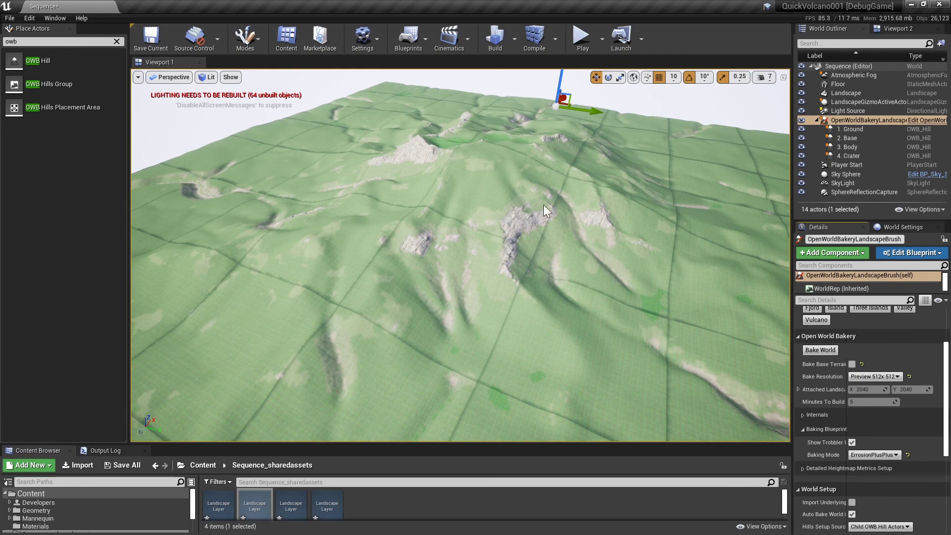
key("a")
right_click_drag(510, 225, 589, 213)
right_click_drag(527, 250, 562, 247)
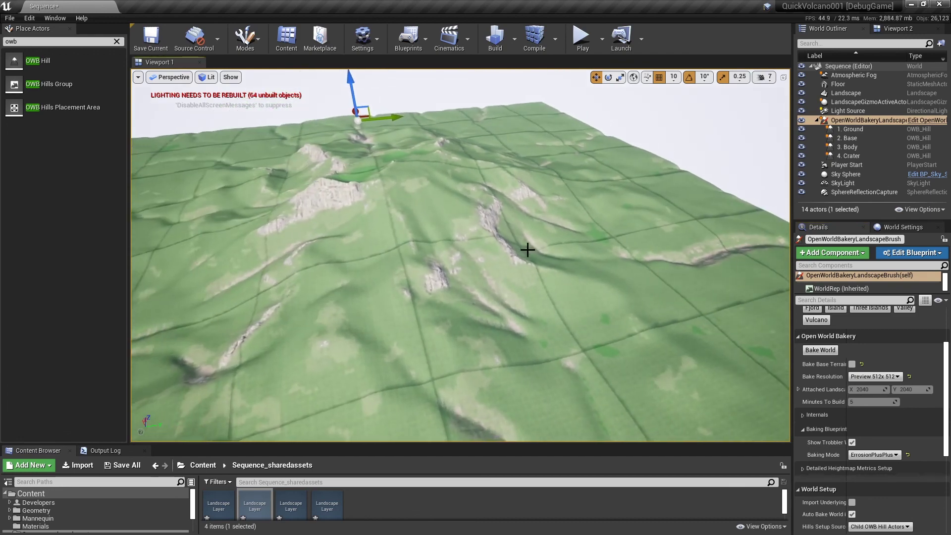
right_click_drag(471, 263, 409, 251)
key("d")
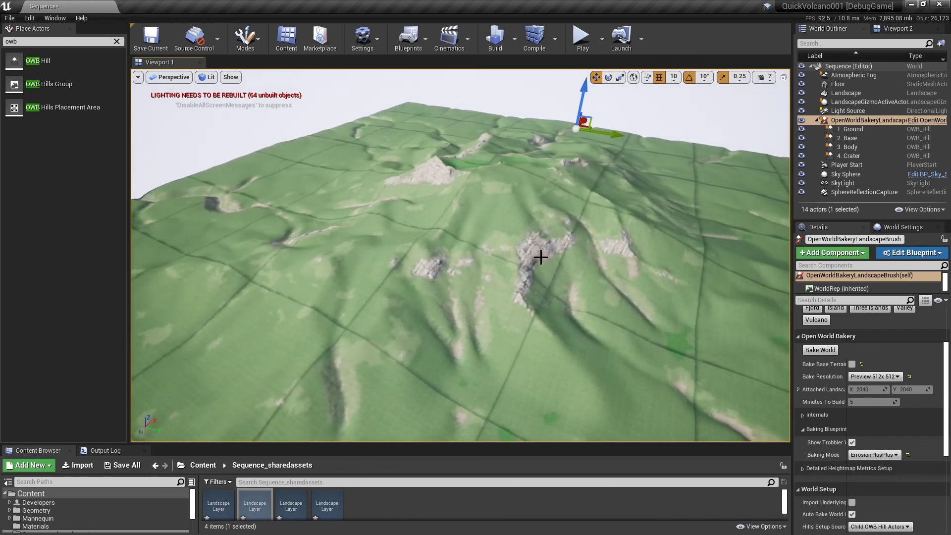
Capture the ErrosionPlusPlus bake's elevated view, paste it onto a new layer of paint.net's elevated comparison image, and return to Unreal Editor.
right_click_drag(541, 256, 548, 266)
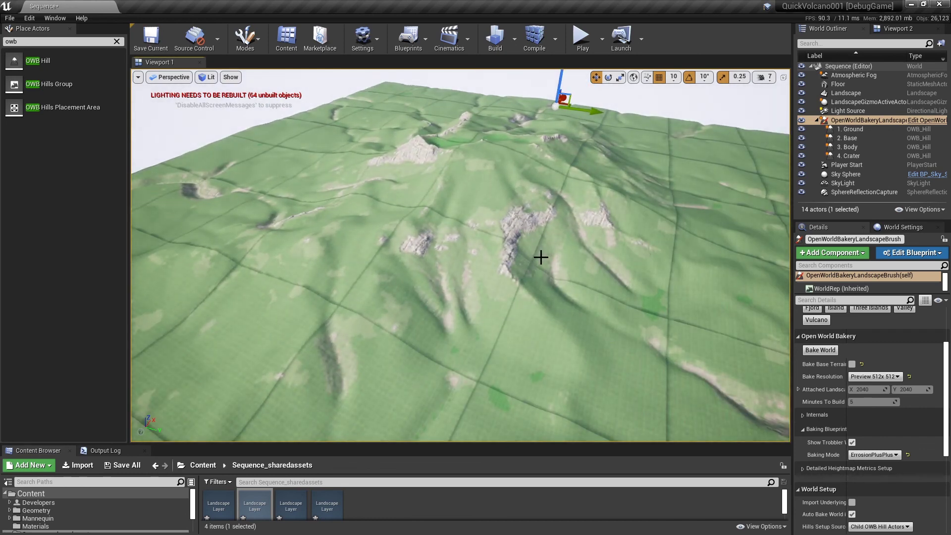
key("Print")
left_click(718, 460)
key("alt+Tab")
key("ctrl+shift+v")
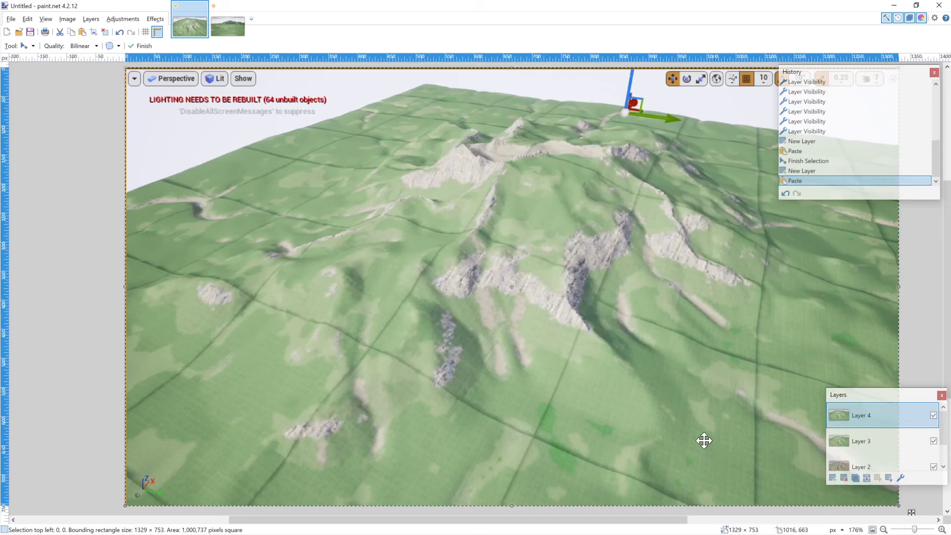
left_click(834, 477)
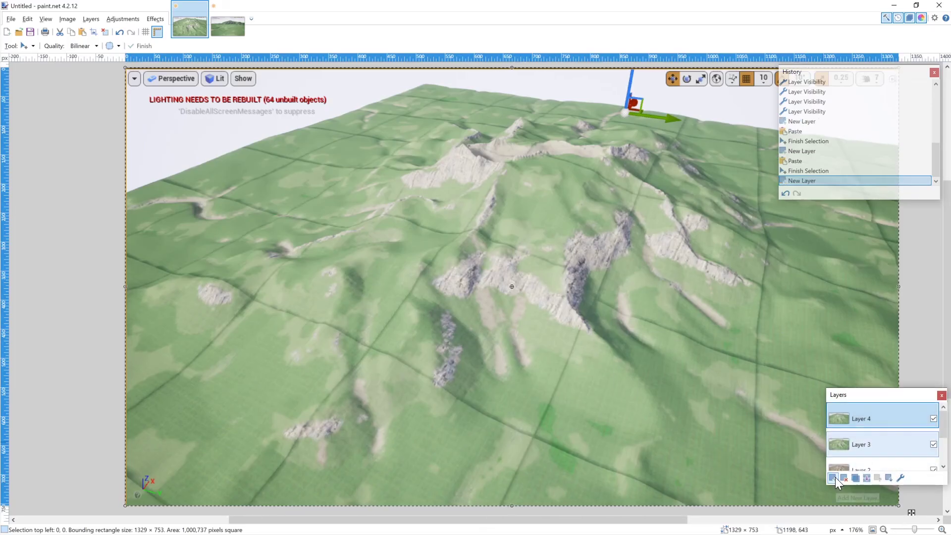
key("ctrl+v")
key("alt+Tab")
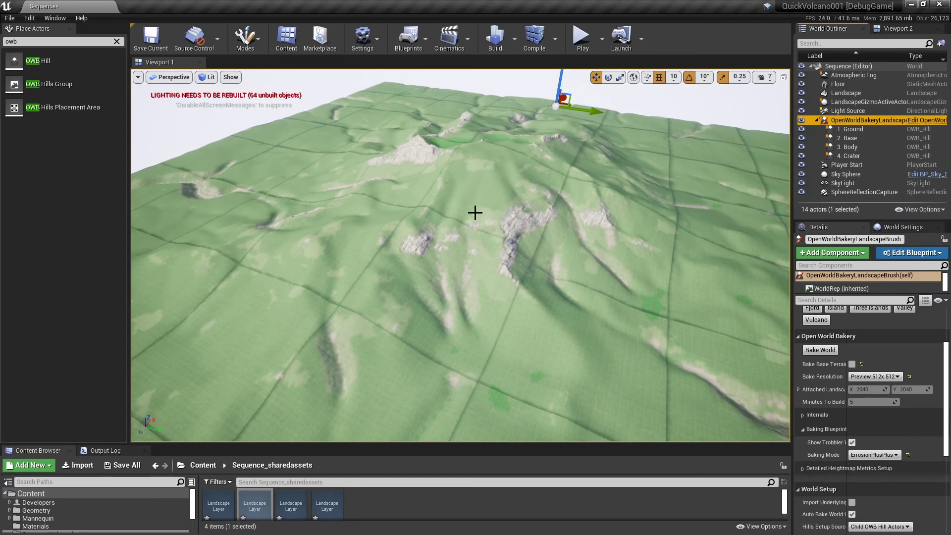
Capture the ErrosionPlusPlus bake's ground-level view and paste it onto a new layer of the ground-level comparison image in paint.net.
right_click_drag(473, 212, 445, 209)
key("2")
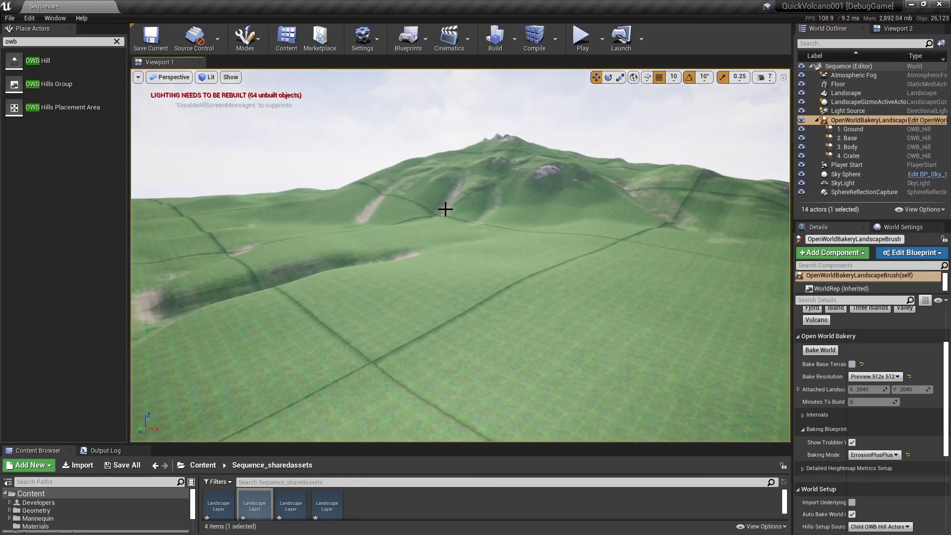
key("Print")
left_click(713, 456)
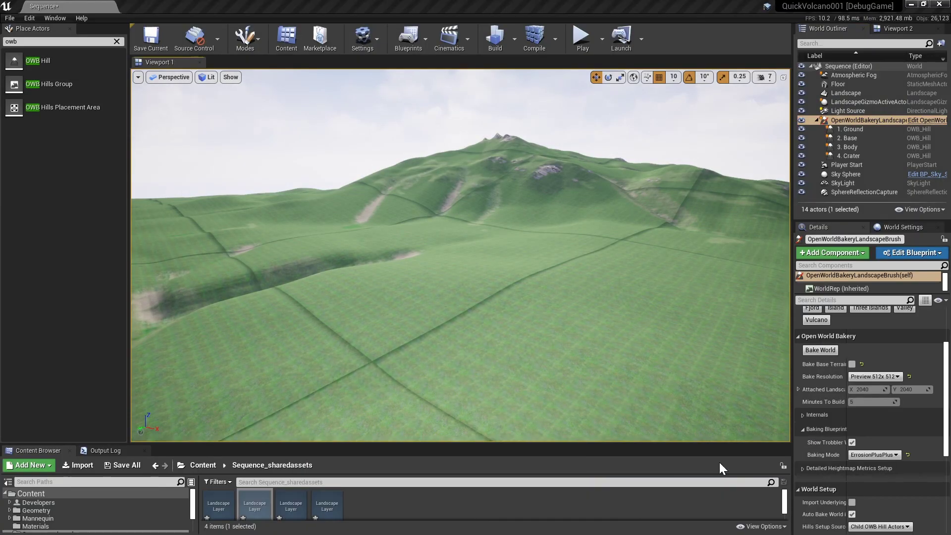
key("alt+Tab")
left_click(233, 29)
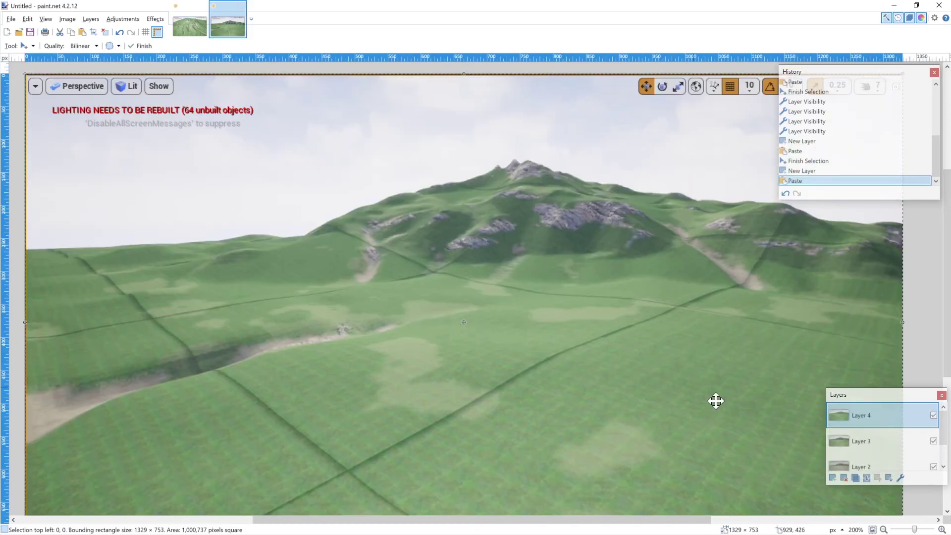
left_click(833, 477)
key("ctrl+v")
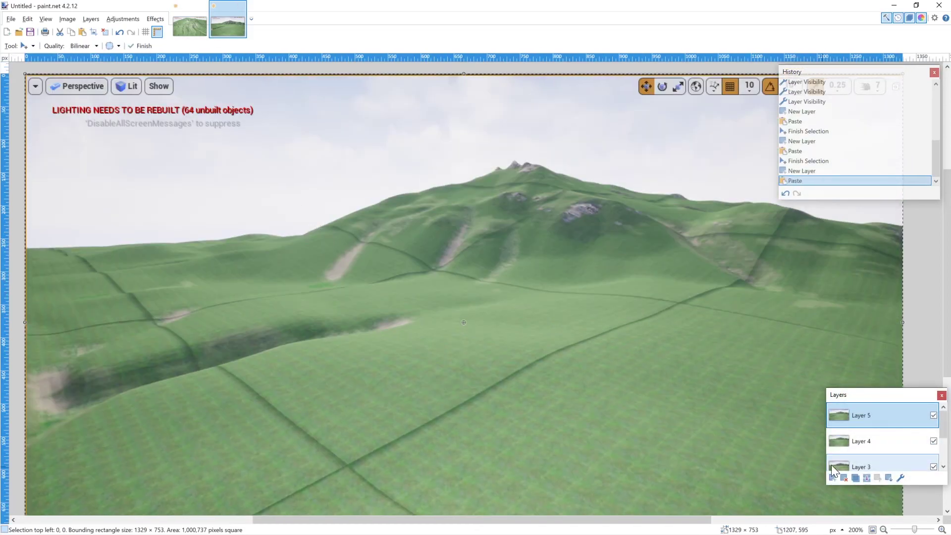
Switch to Unreal Editor and examine the ErrosionPlusPlus bake of the volcano from several elevated viewpoints.
key("alt+Tab")
mouse_move(553, 244)
right_mouse_down()
mouse_move(586, 270)
mouse_move(562, 262)
mouse_move(553, 244)
right_mouse_up()
key("s")
right_click_drag(411, 178, 411, 178)
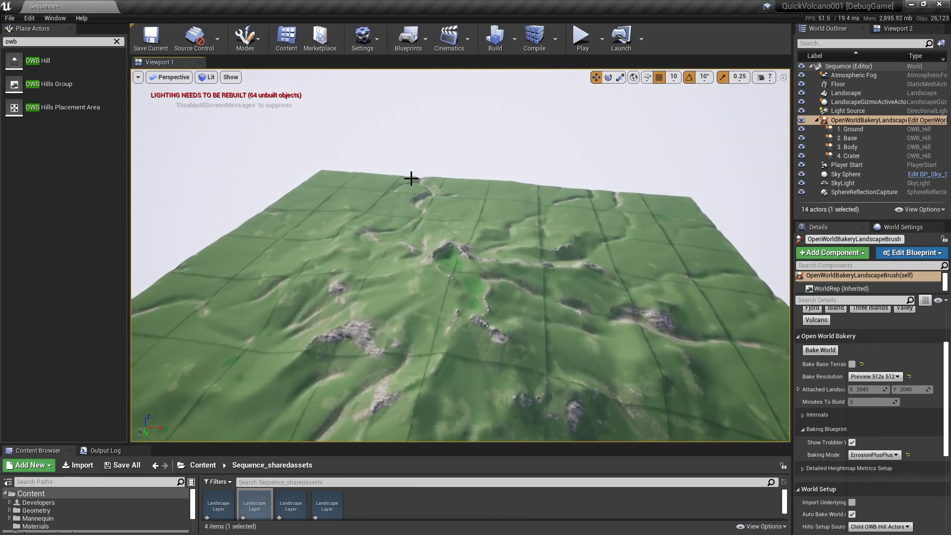
right_click_drag(490, 290, 489, 290)
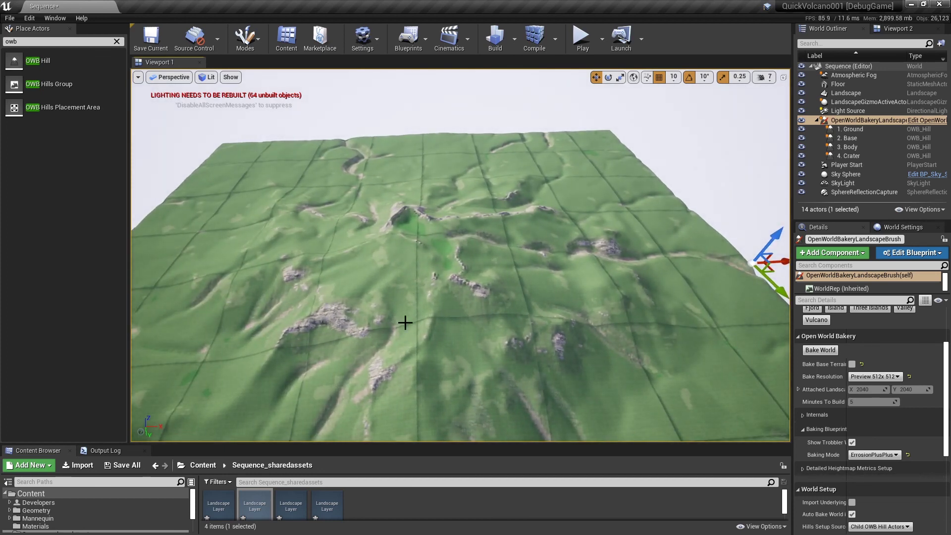
right_click_drag(479, 234, 479, 233)
right_click_drag(393, 241, 392, 241)
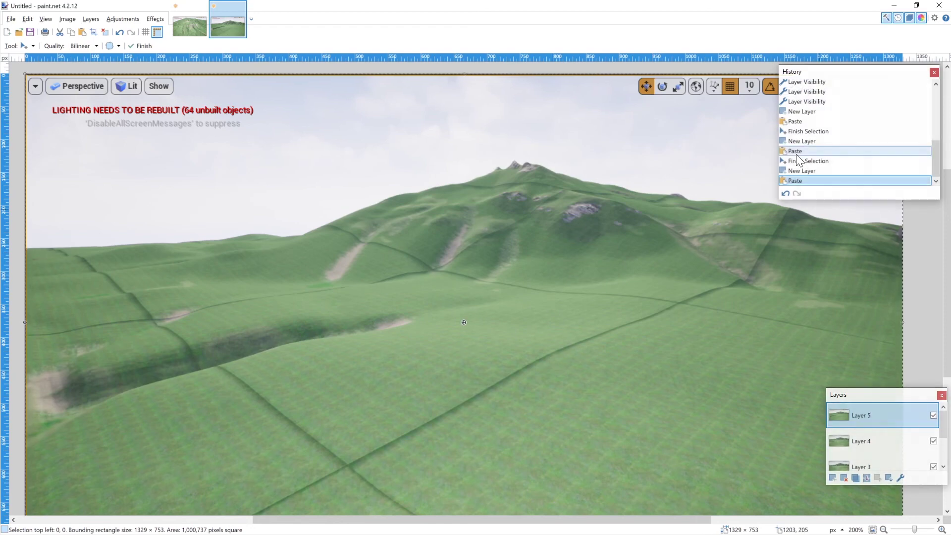
Switch to paint.net's elevated comparison image and hide Layer 5, Layer 4, Layer 3 and Layer 2, leaving only the Background shown.
key("ctrl+Tab")
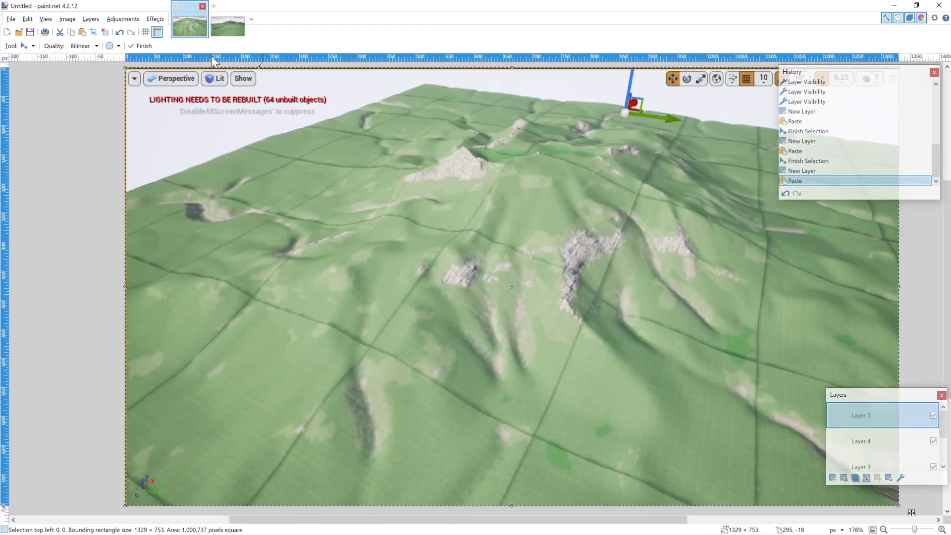
left_click(933, 415)
left_click(933, 441)
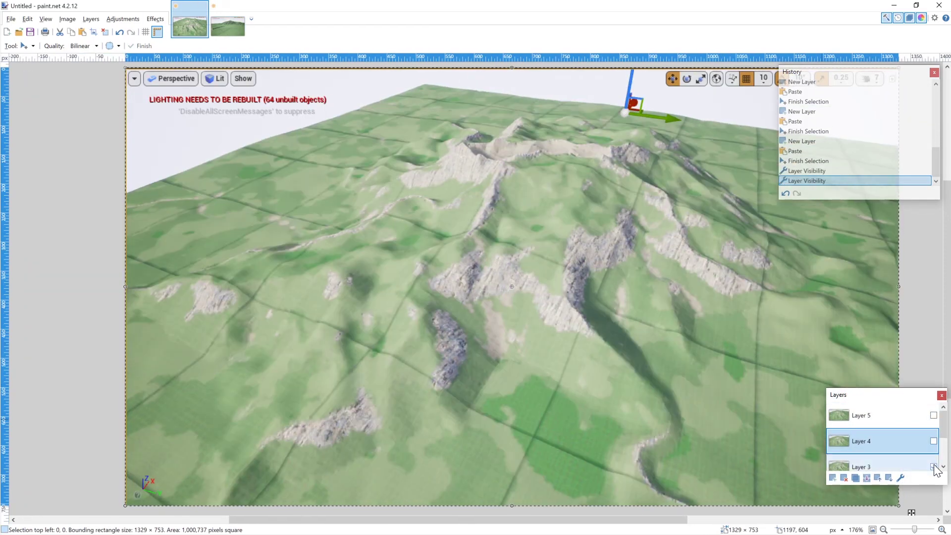
left_click(933, 467)
scroll(920, 455, "down", 2)
left_click(933, 432)
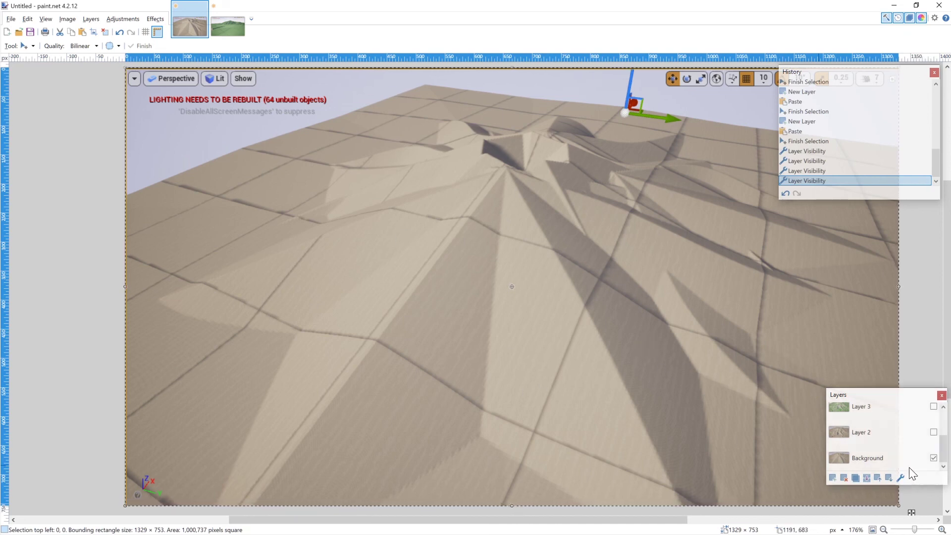
Toggle Layer 2 on and off repeatedly to compare it with the Background, leaving it shown.
left_click(933, 432)
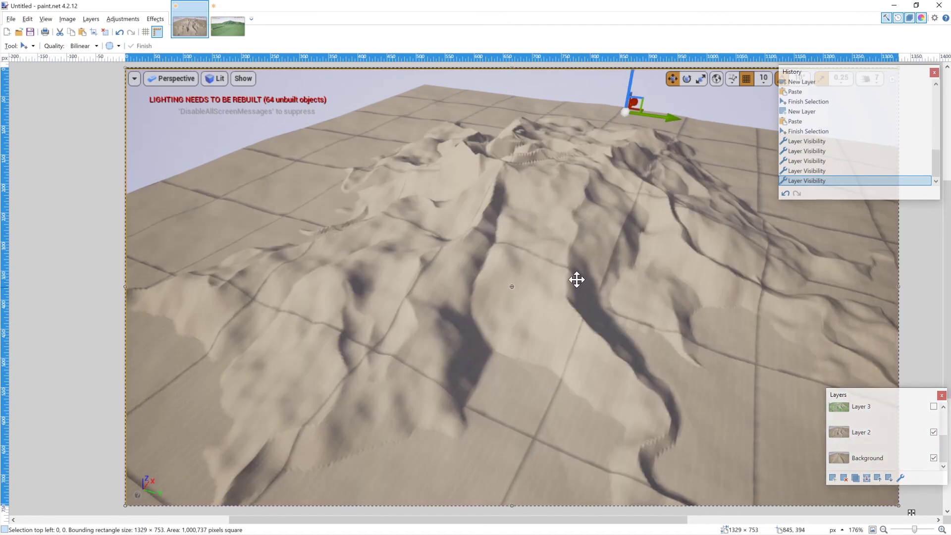
left_click(933, 432)
left_click(933, 432)
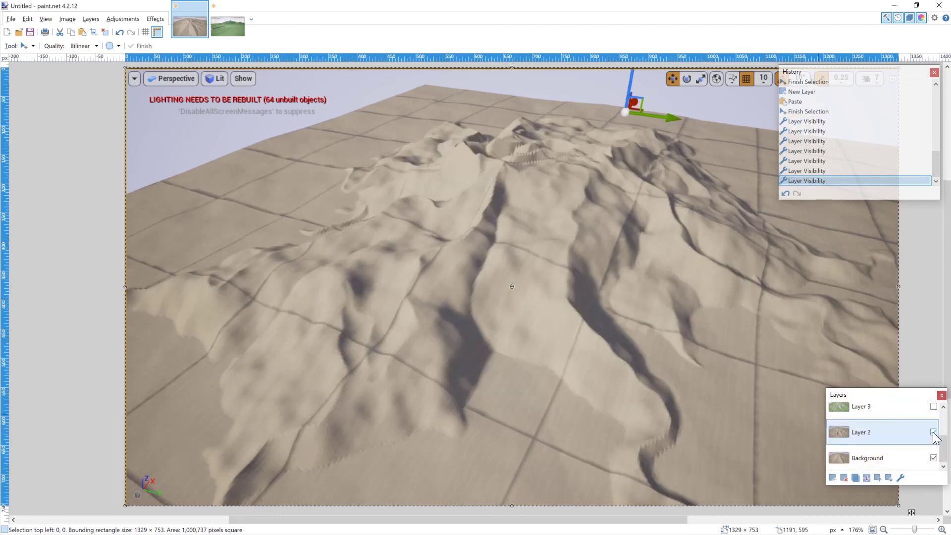
left_click(933, 431)
left_click(933, 431)
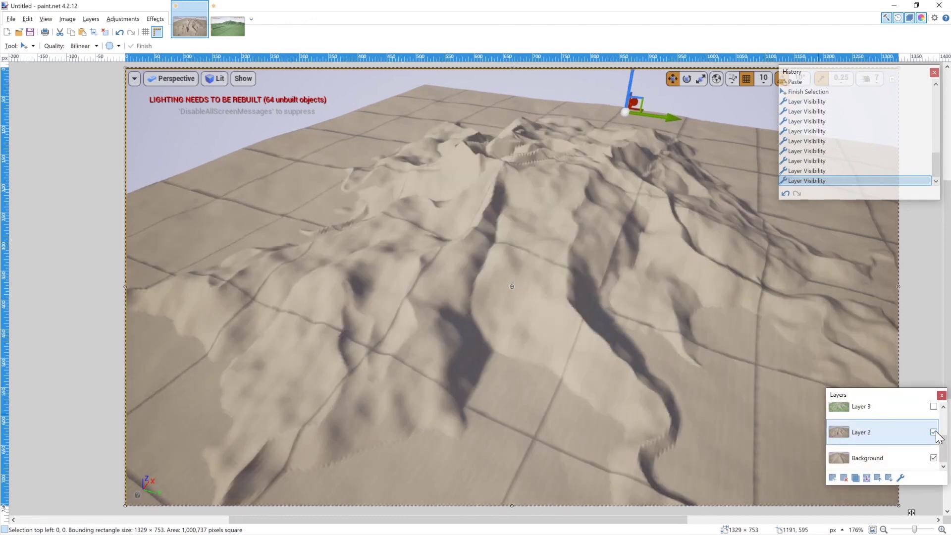
left_click(934, 432)
left_click(934, 433)
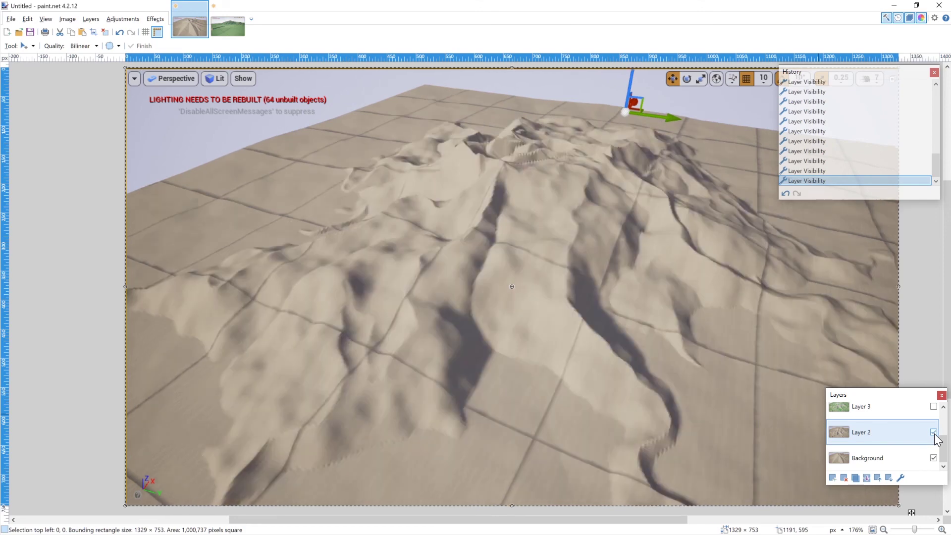
left_click(933, 432)
left_click(934, 432)
left_click(933, 431)
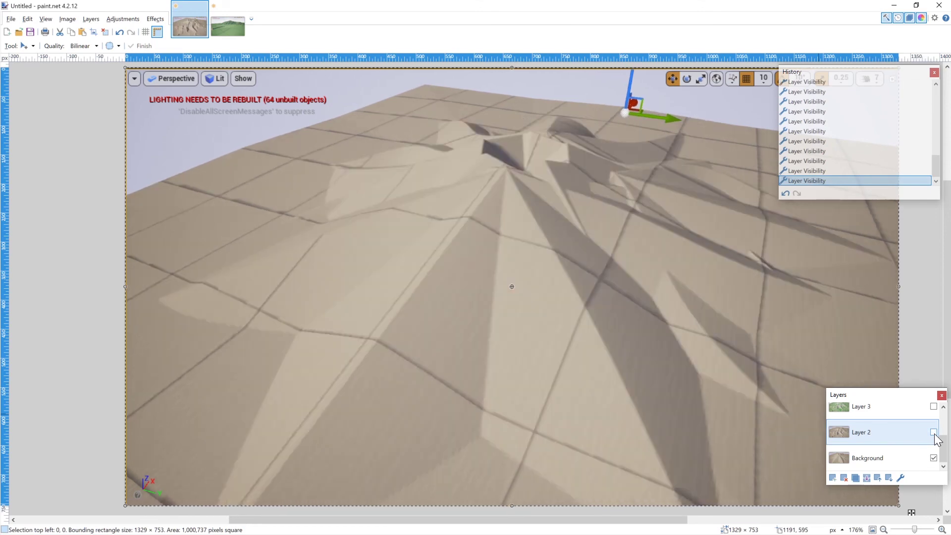
left_click(934, 432)
Show Layer 3, Layer 4 and Layer 5 in turn over the lower layers, toggling the upper ones to compare the bakes.
left_click(933, 406)
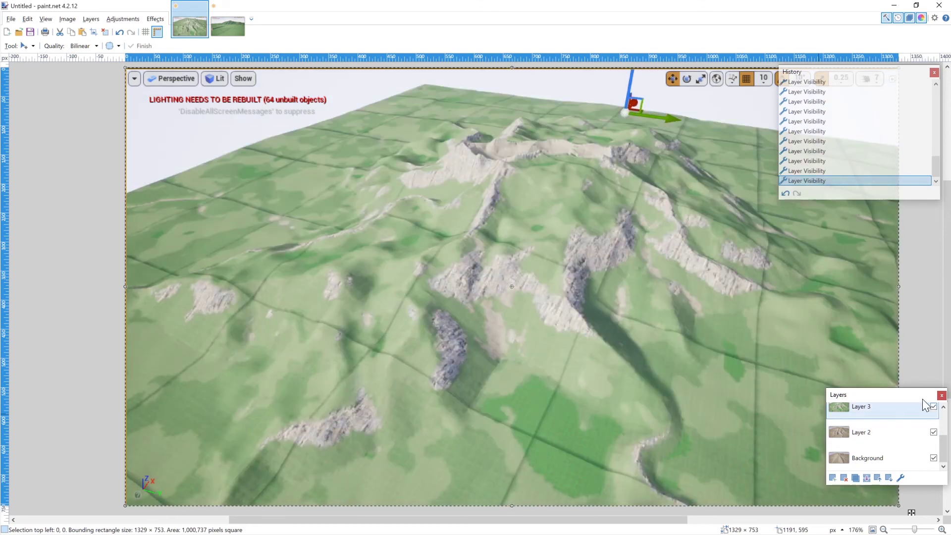
scroll(537, 318, "up", 2)
scroll(541, 322, "down", 4)
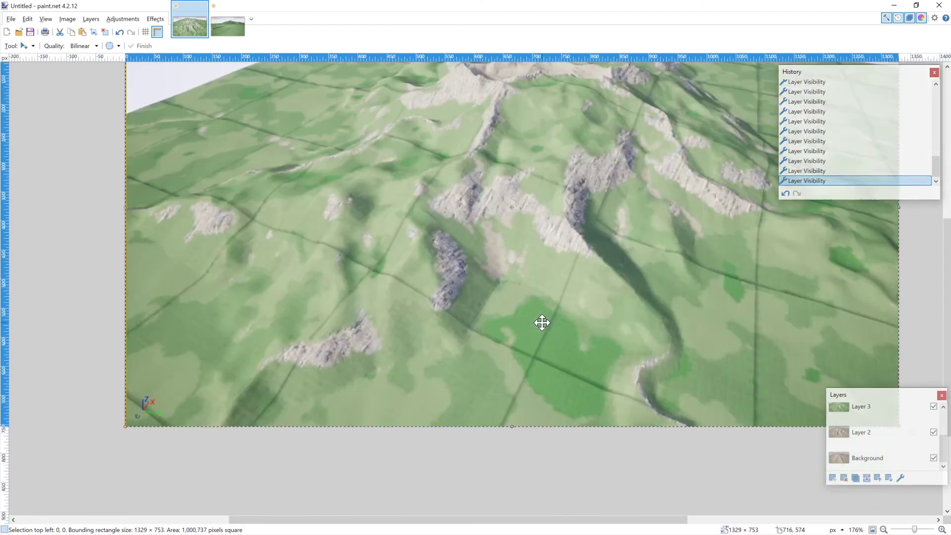
scroll(542, 321, "up", 1)
scroll(938, 443, "up", 2)
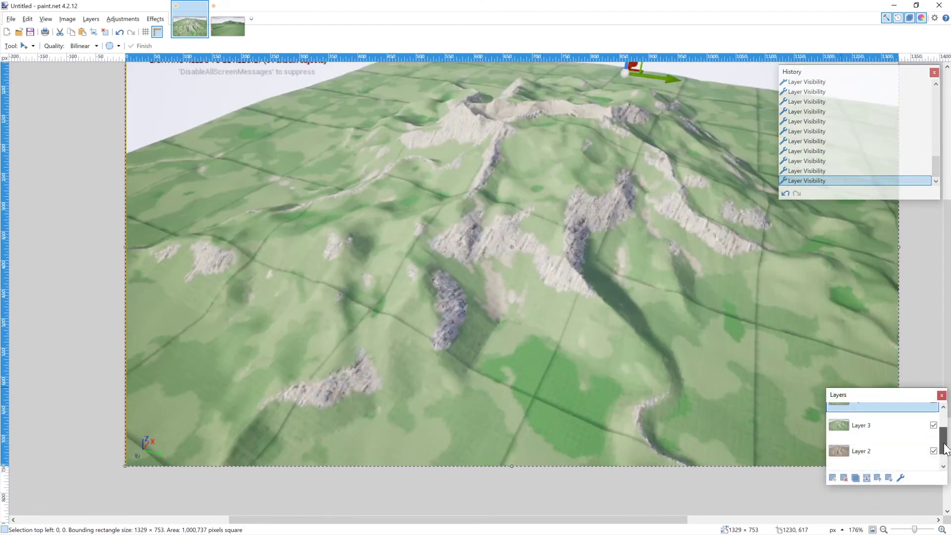
left_click(933, 432)
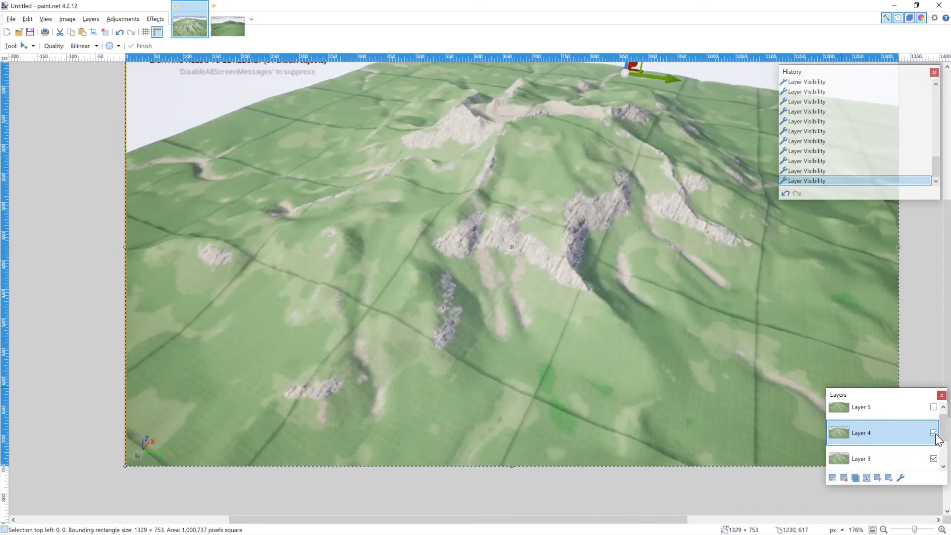
left_click(933, 406)
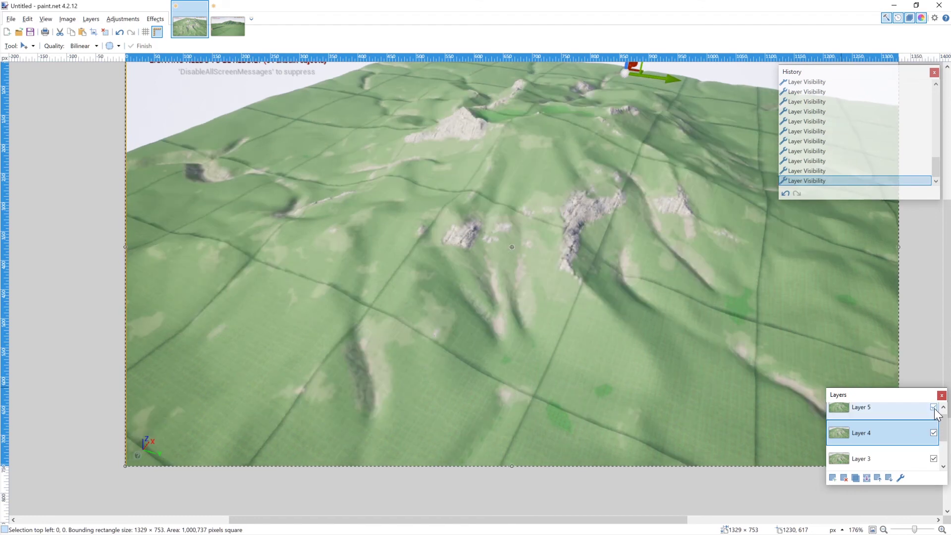
left_click(934, 410)
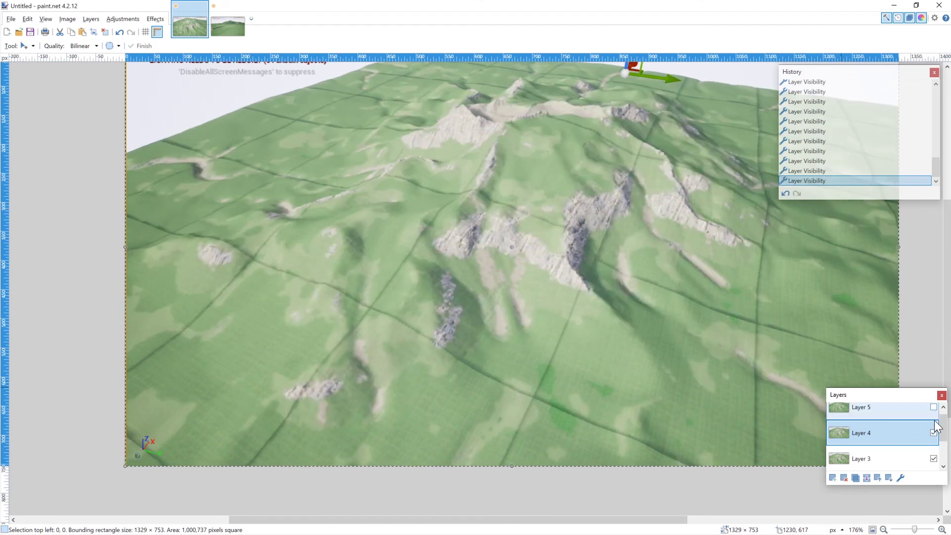
left_click_drag(935, 432, 911, 420)
left_click(933, 441)
Return to Unreal Editor, set the landscape brush's Bake Resolution to Actual Landscape Size, and bake the world.
key("alt+Tab")
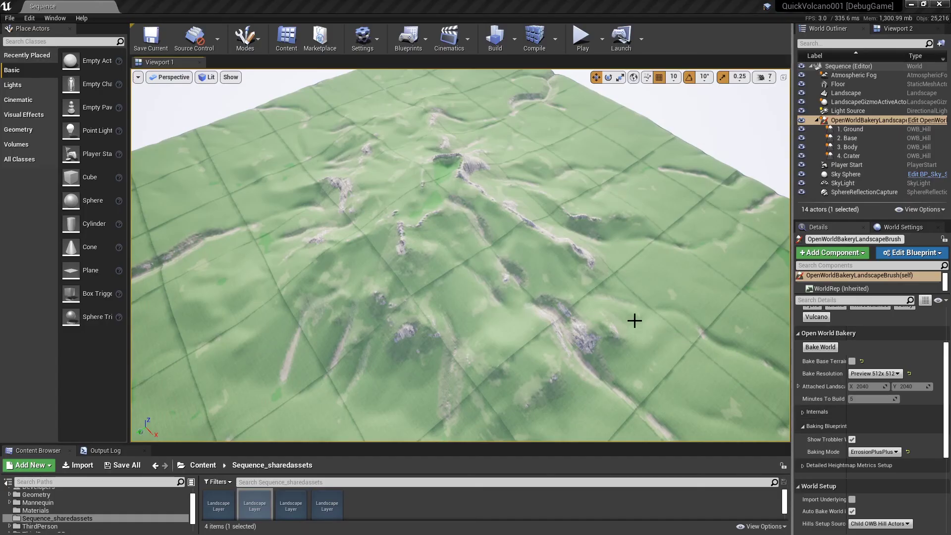
right_click_drag(506, 278, 480, 245)
mouse_move(596, 324)
right_mouse_down()
mouse_move(582, 314)
mouse_move(608, 332)
right_mouse_up()
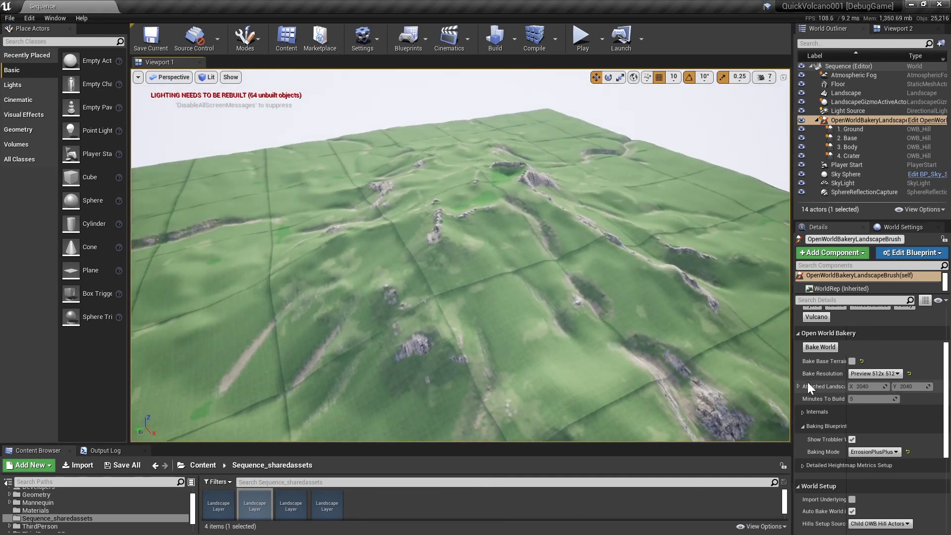
left_click(872, 373)
left_click(863, 400)
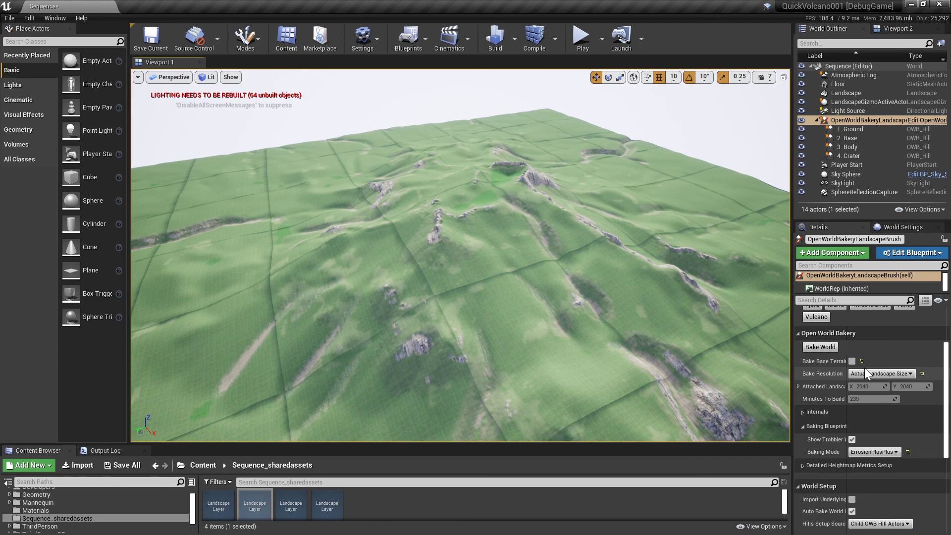
left_click(826, 348)
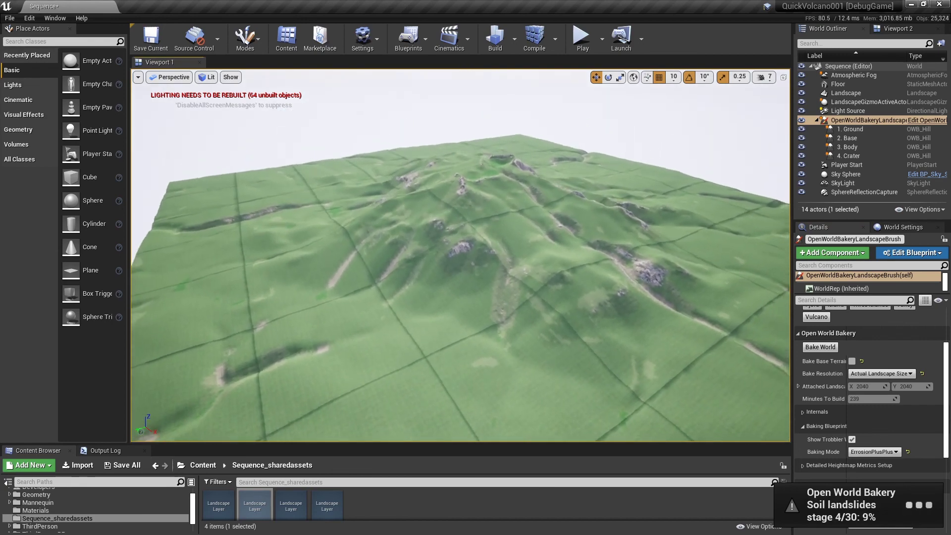
Examine the volcano's slopes and river channels in the Actual Landscape Size bake from several sides.
mouse_move(461, 255)
right_mouse_down()
mouse_move(495, 270)
mouse_move(467, 260)
mouse_move(476, 263)
right_mouse_up()
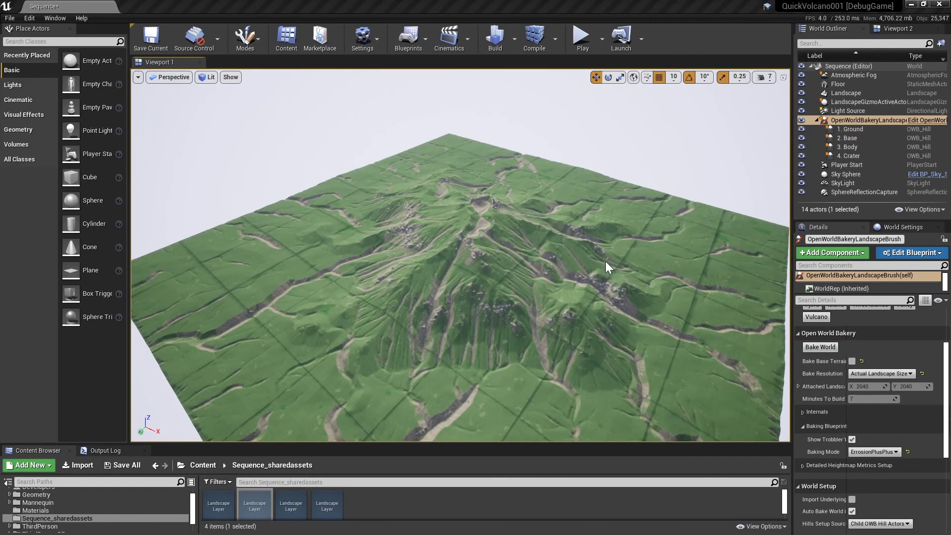
right_click_drag(527, 204, 342, 164)
mouse_move(415, 143)
right_mouse_down()
mouse_move(399, 135)
mouse_move(423, 121)
mouse_move(469, 132)
mouse_move(430, 149)
right_mouse_up()
right_click_drag(352, 111, 335, 103)
right_click_drag(503, 216, 722, 237)
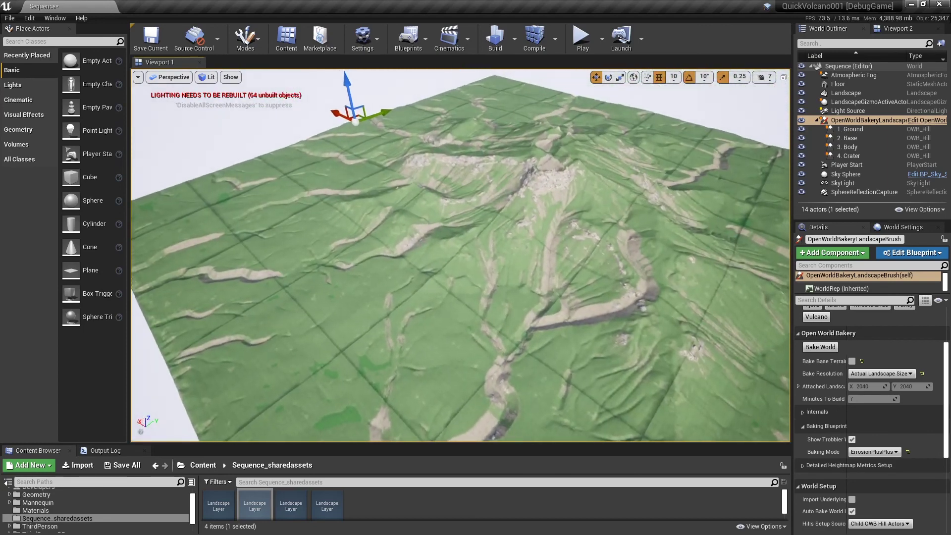
right_click_drag(424, 265, 424, 266)
right_click_drag(277, 269, 277, 269)
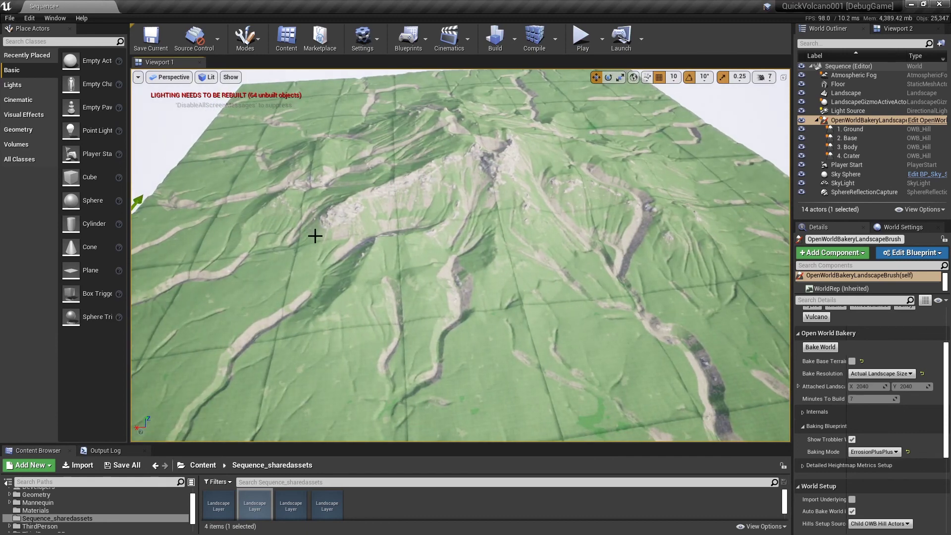
Capture the Actual Landscape Size bake from the elevated view and paste it onto a new layer above Layer 5 in paint.net's Sequence2.pdn.
right_click_drag(315, 236, 315, 236)
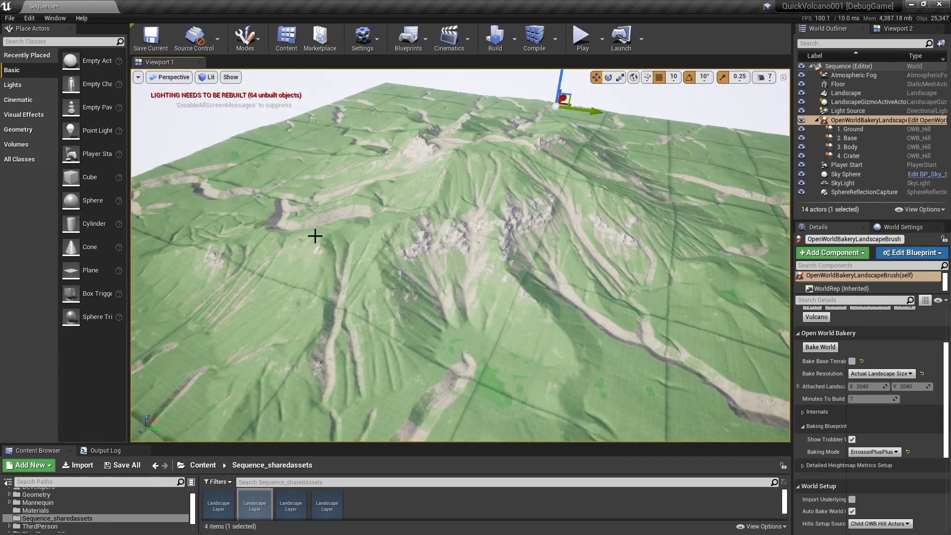
key("Print")
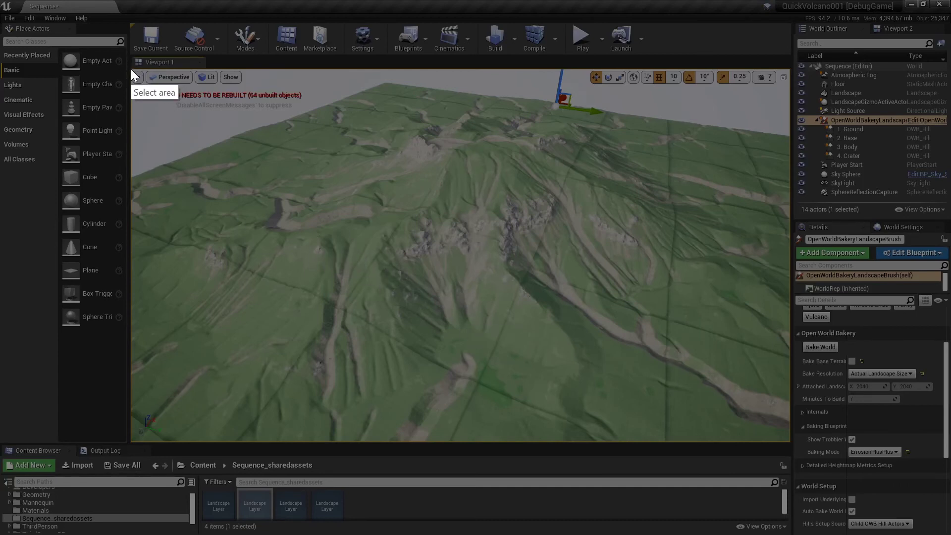
left_click_drag(130, 70, 789, 442)
left_click(718, 467)
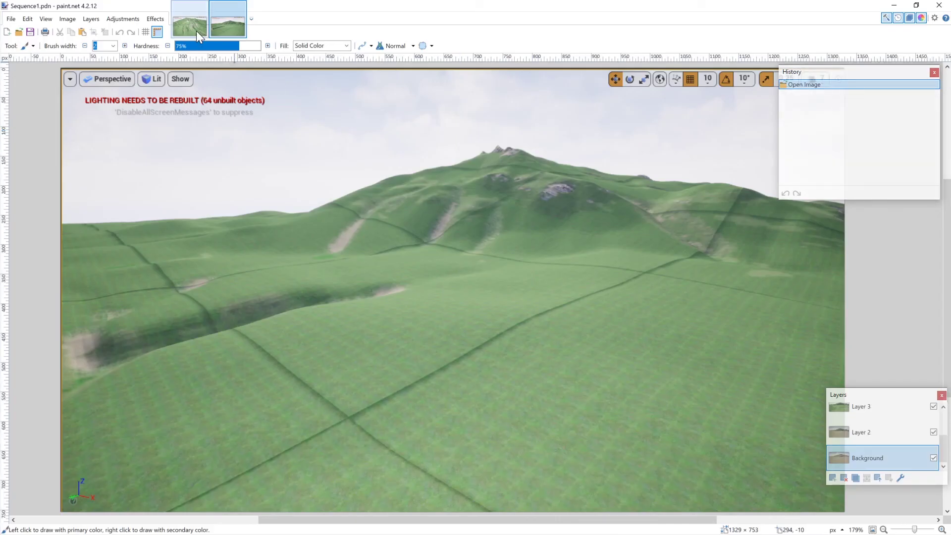
left_click(196, 31)
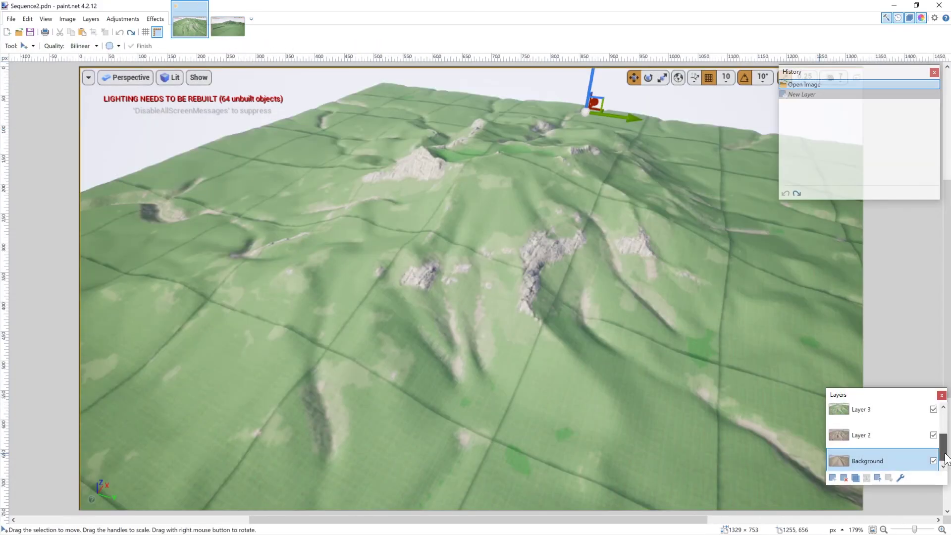
left_click_drag(942, 443, 940, 416)
left_click(892, 416)
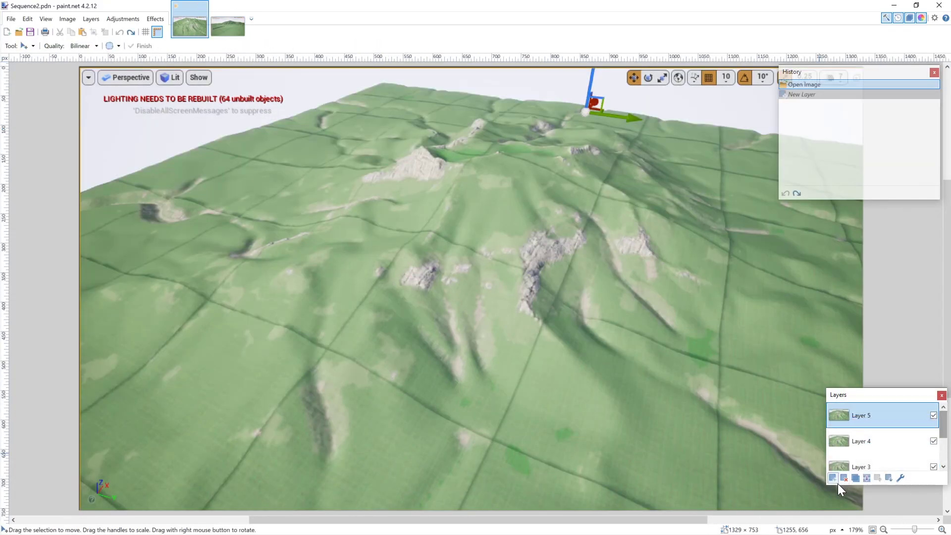
left_click(832, 478)
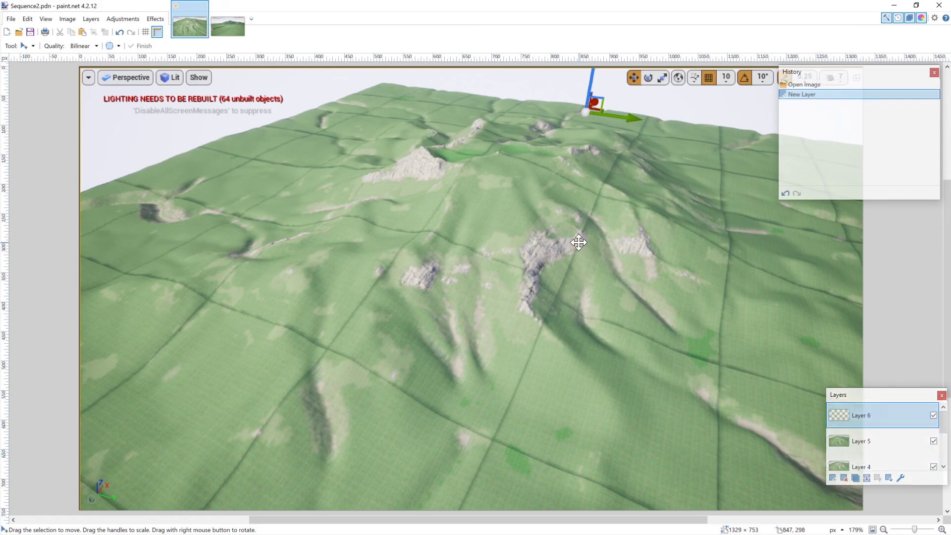
key("ctrl+v")
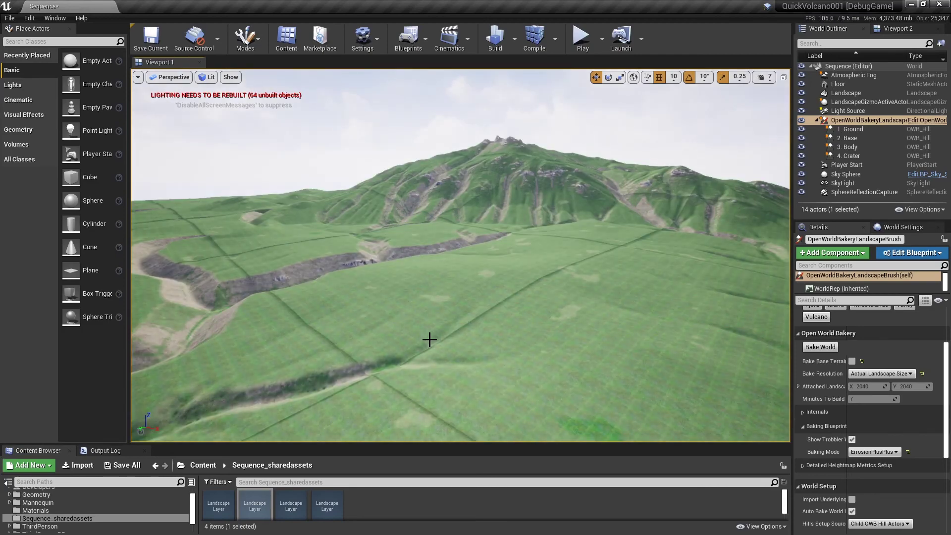
Capture the Actual Landscape Size bake from the ground-level view and paste it onto a new layer above Layer 5 in paint.net's Sequence1.pdn.
key("Print")
left_click(430, 340)
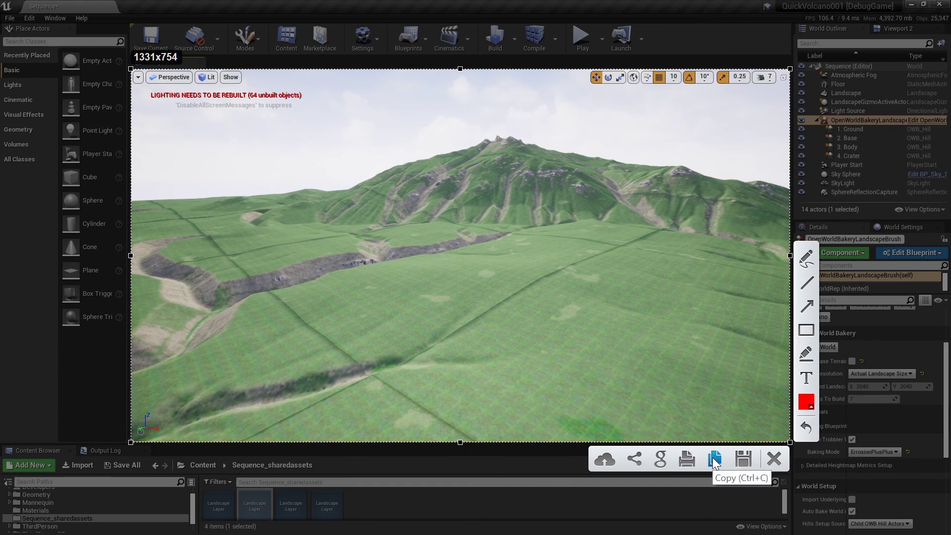
left_click(713, 459)
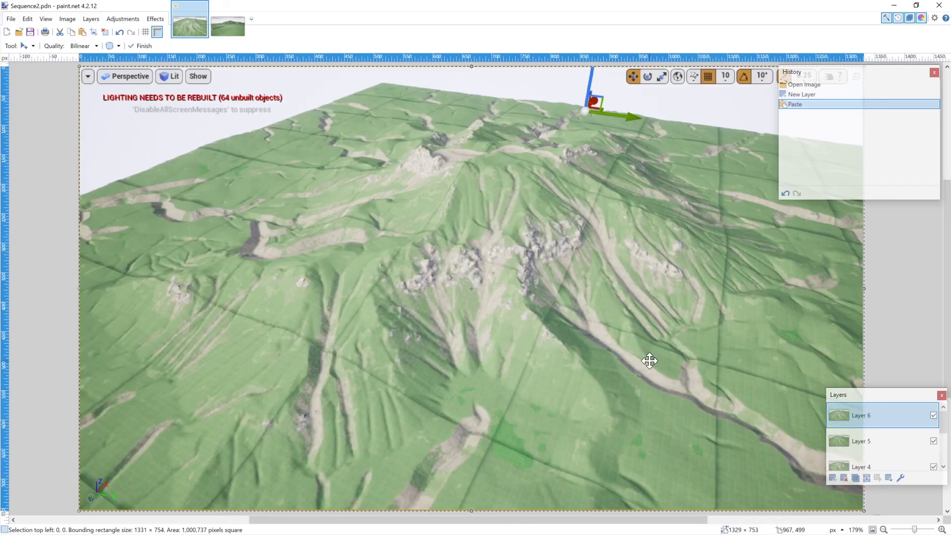
left_click(228, 26)
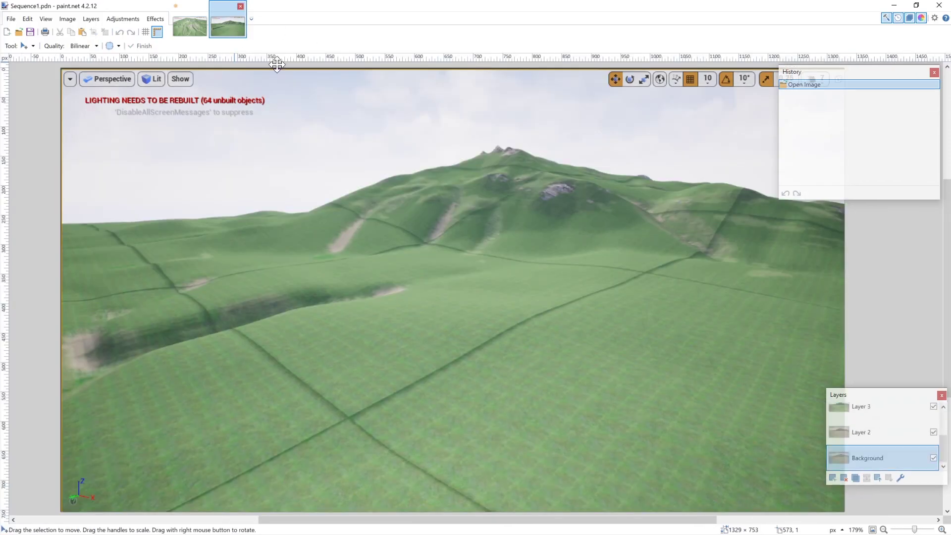
scroll(889, 437, "up", 2)
left_click(878, 419)
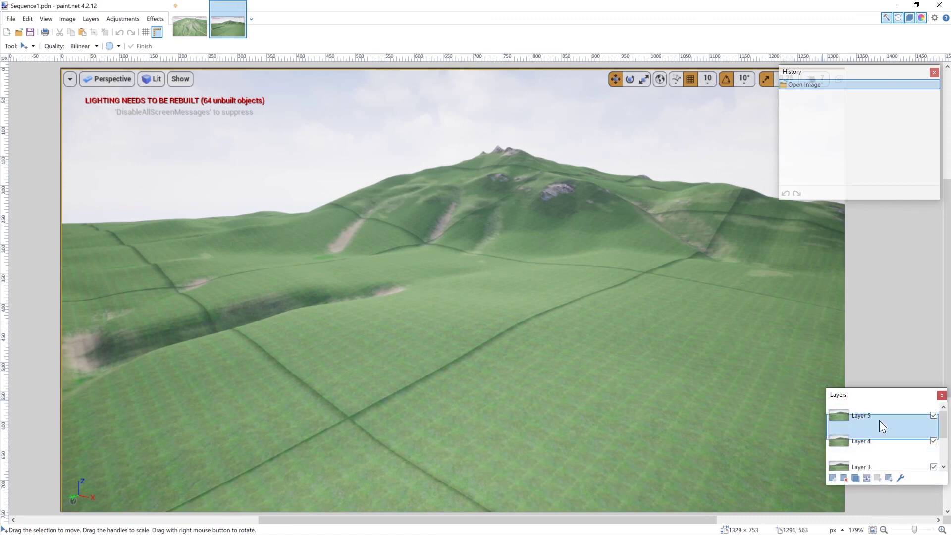
left_click(831, 477)
key("ctrl+v")
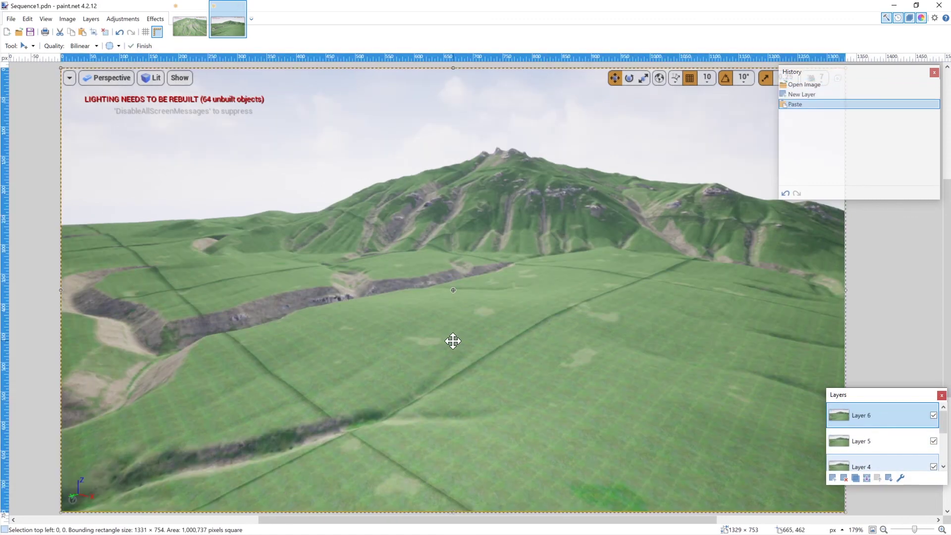
Hide and show Layer 6 to compare its bake with the layer below, and return to Unreal Editor.
left_click(933, 415)
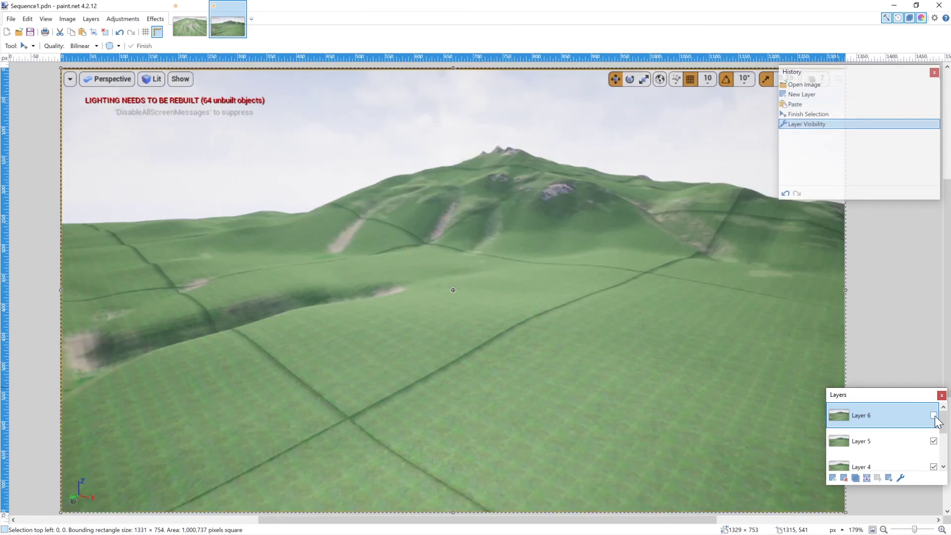
left_click(933, 415)
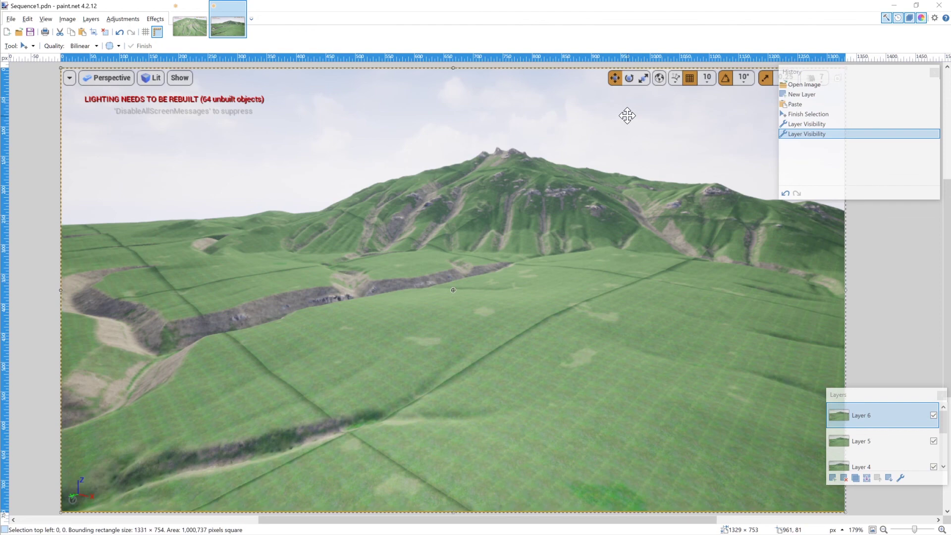
key("alt+Tab")
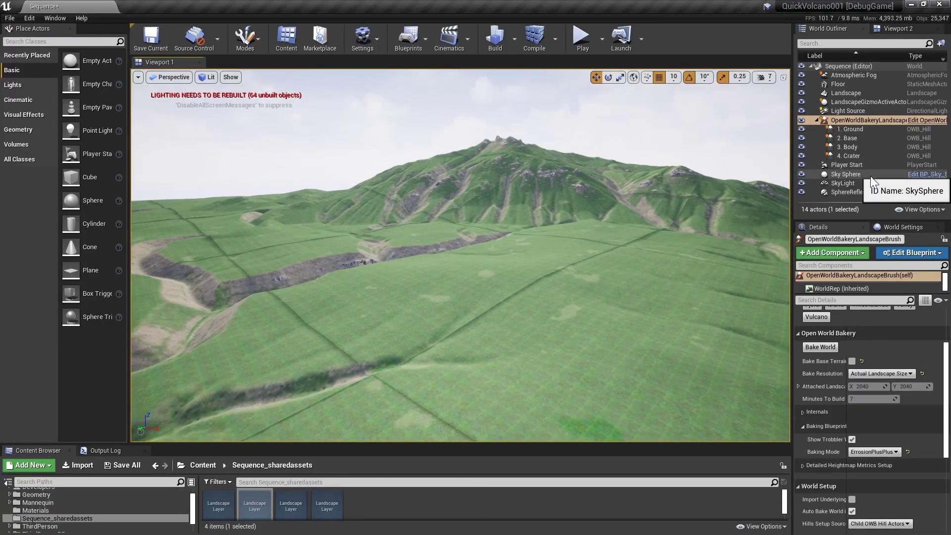
Play the level from the Player Start and run the character across the sandy crater floor and up the grassy slope.
left_click(854, 164)
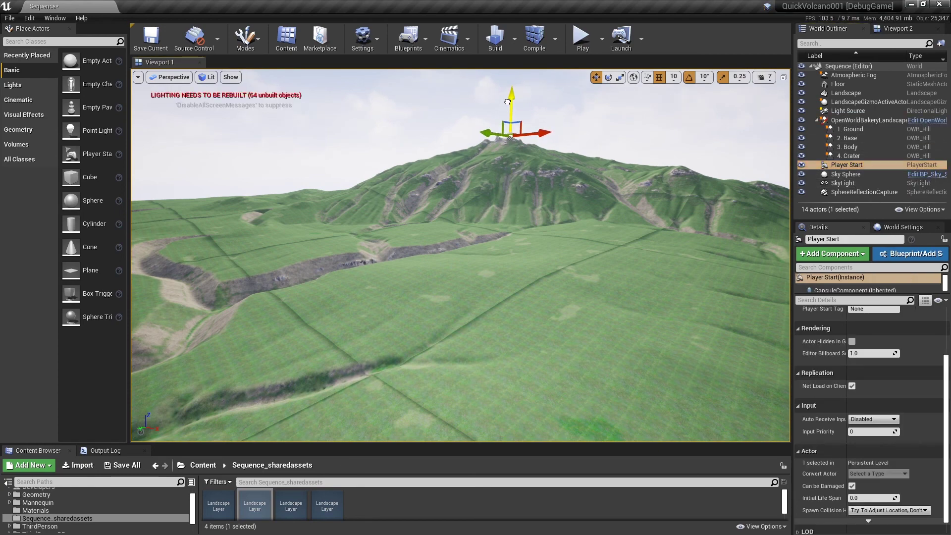
left_click(582, 45)
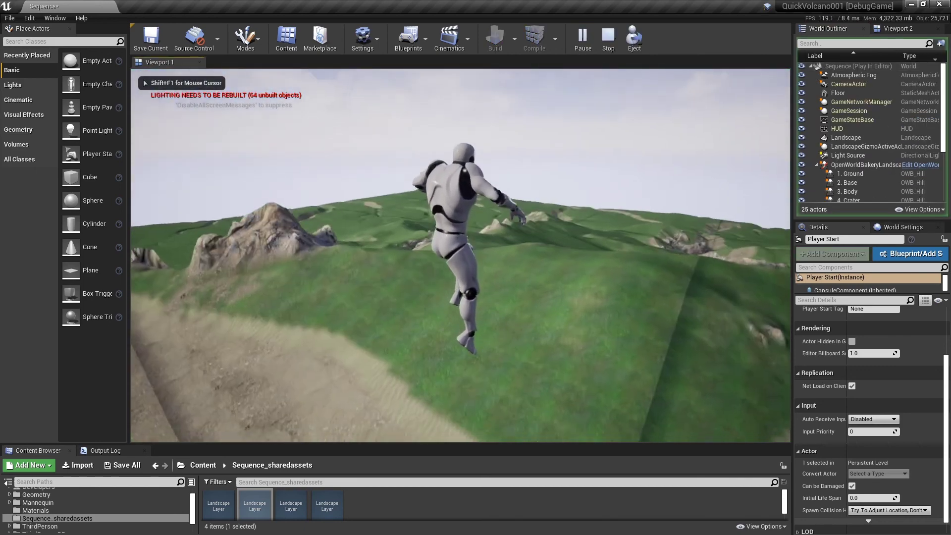
key("w")
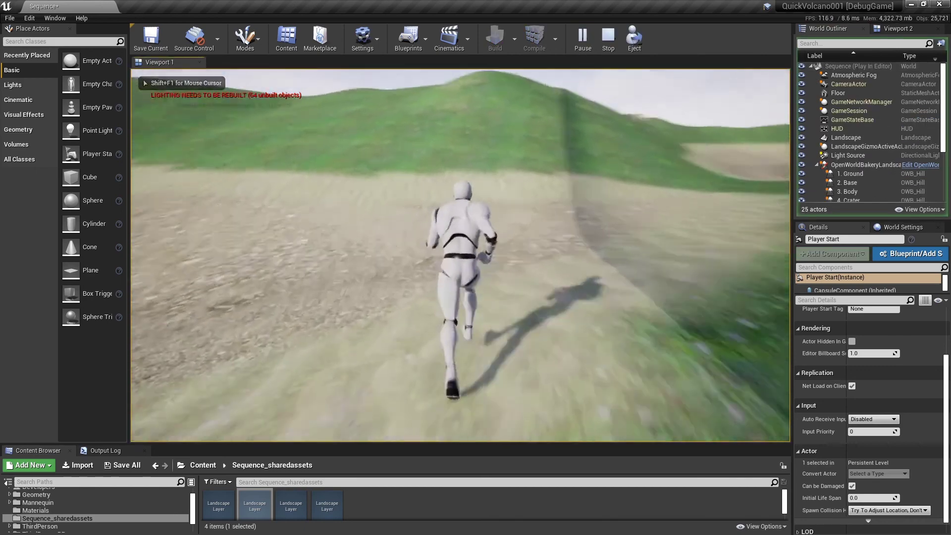
key("d")
key("w")
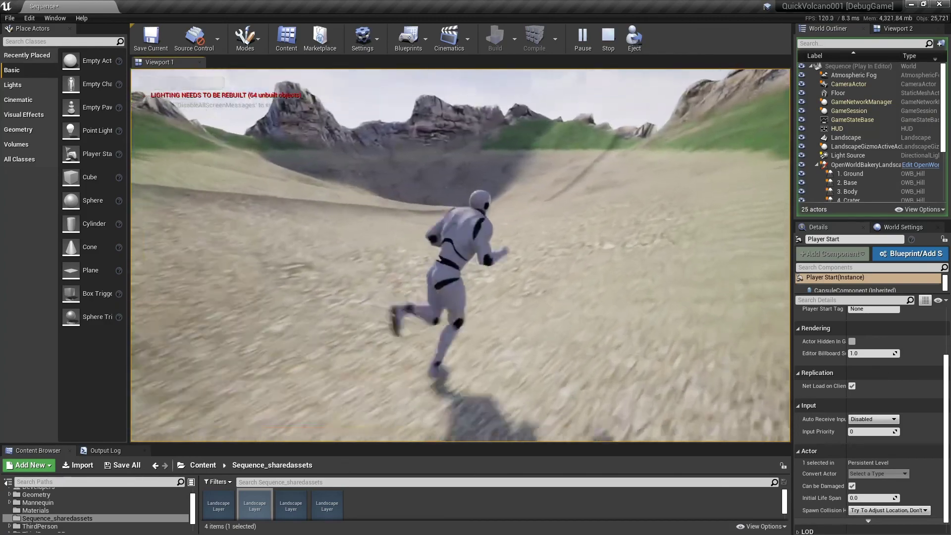
key("w")
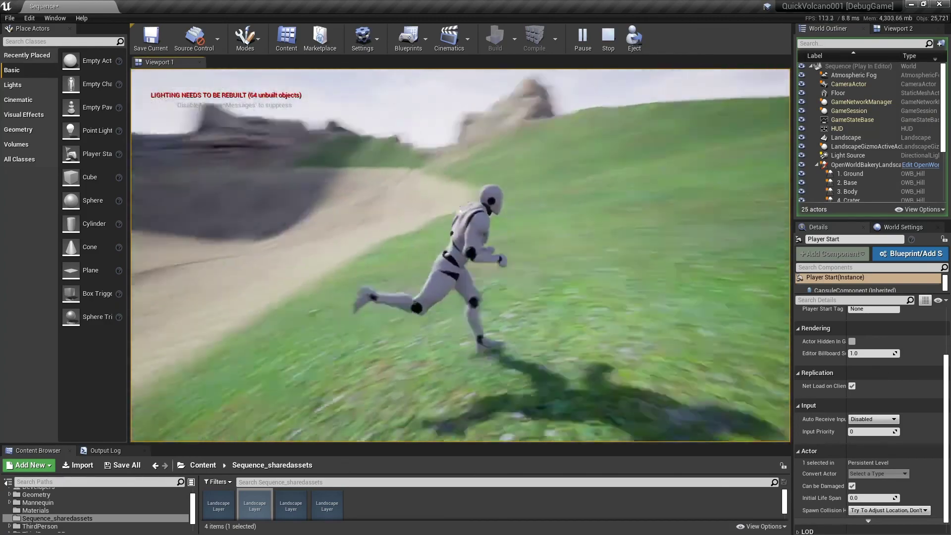
key("d")
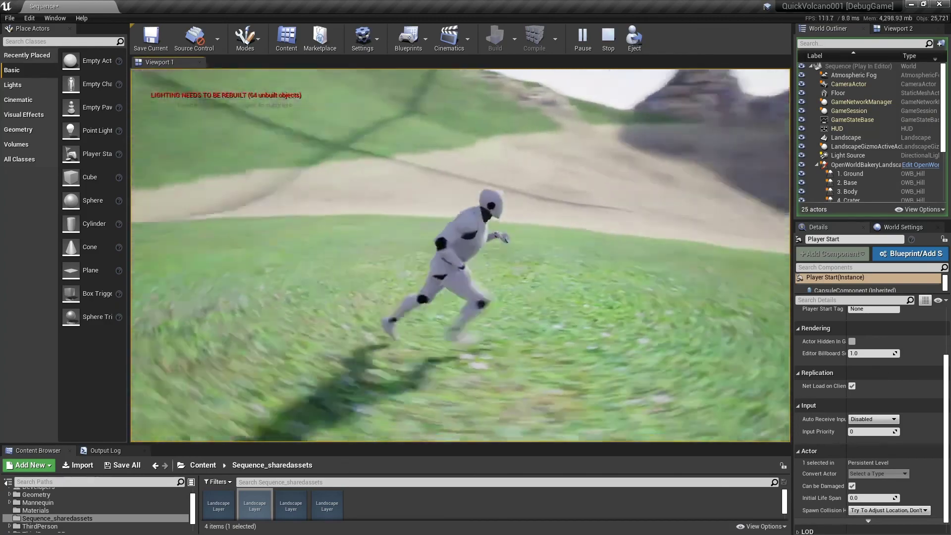
key("w")
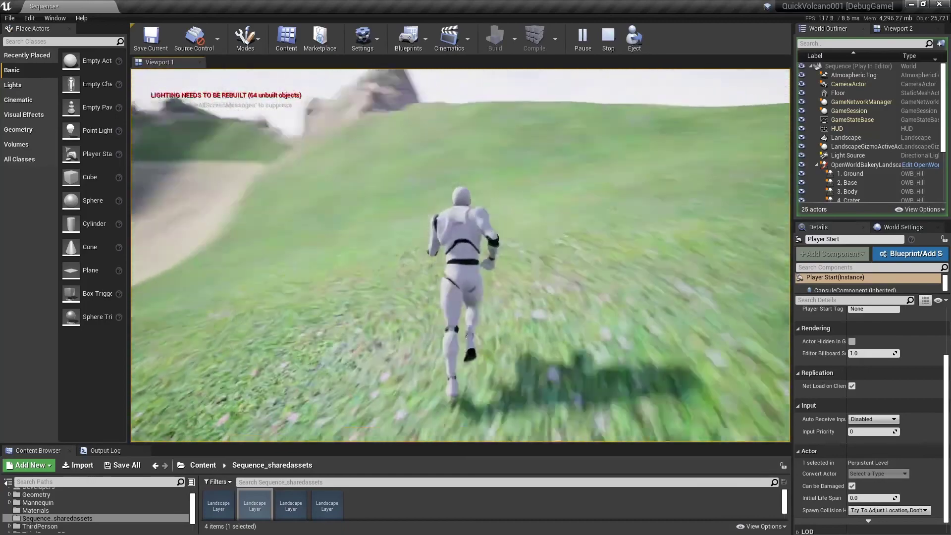
key("w")
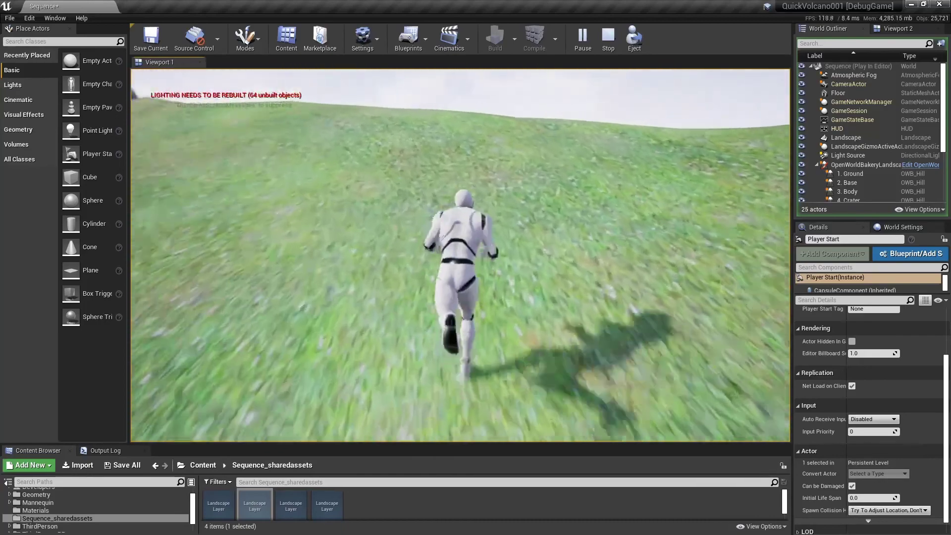
key("w")
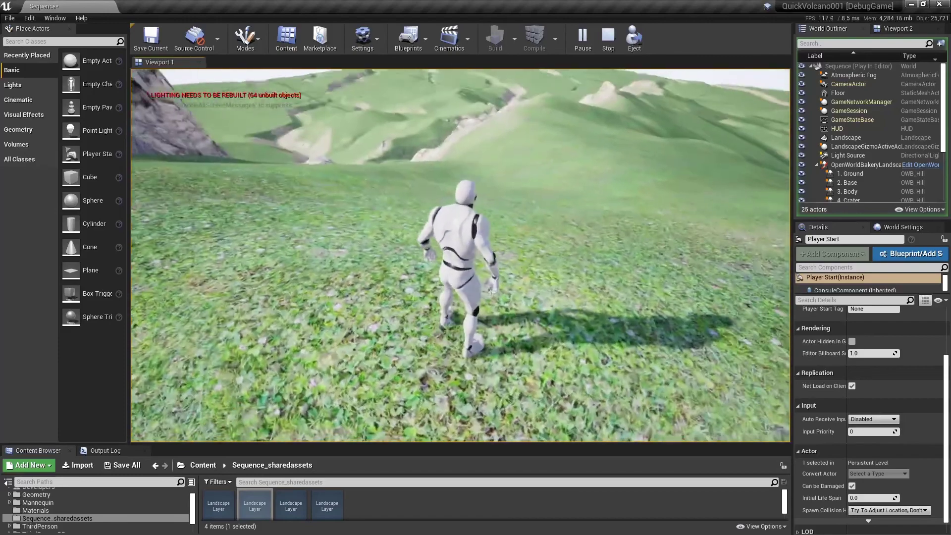
Run the character along the grassy ridge to its rocky edge overlooking the valleys, and end the play session.
key("a")
key("w")
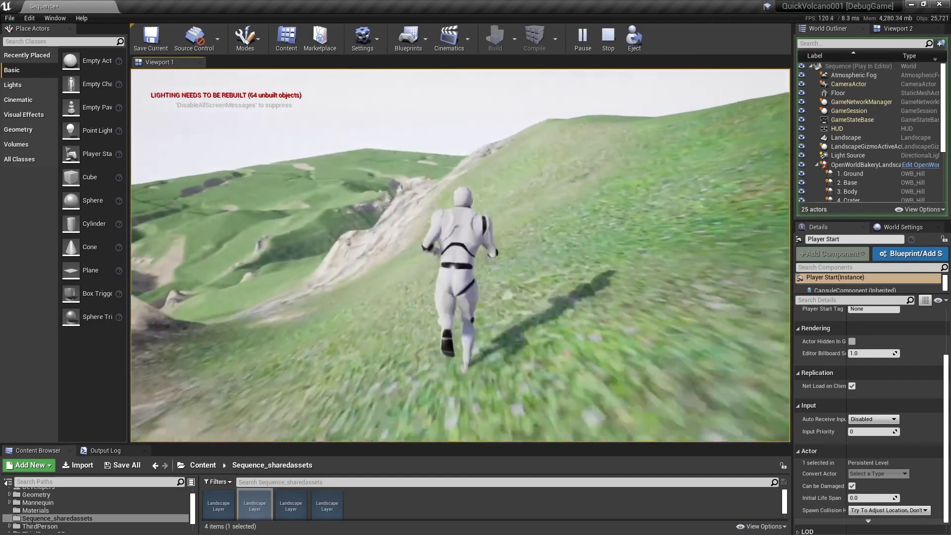
key("w")
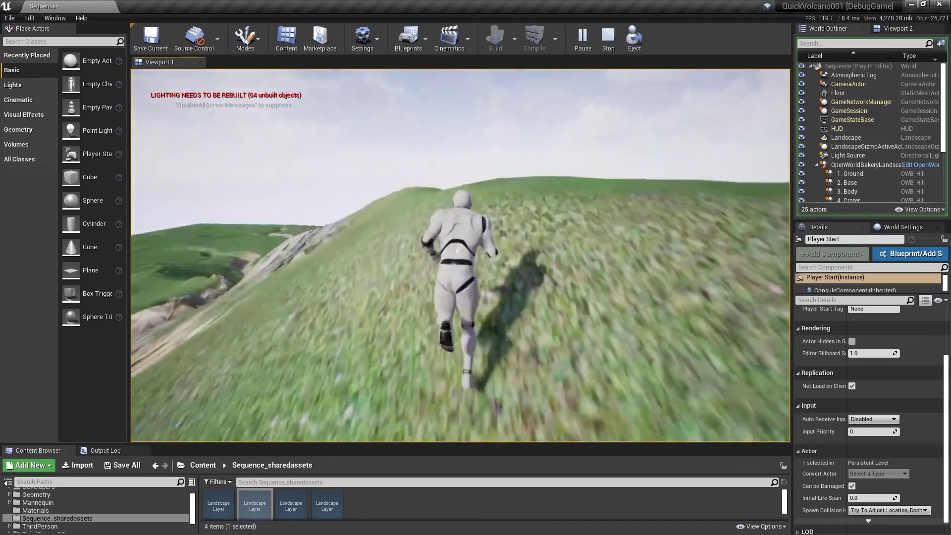
key("w")
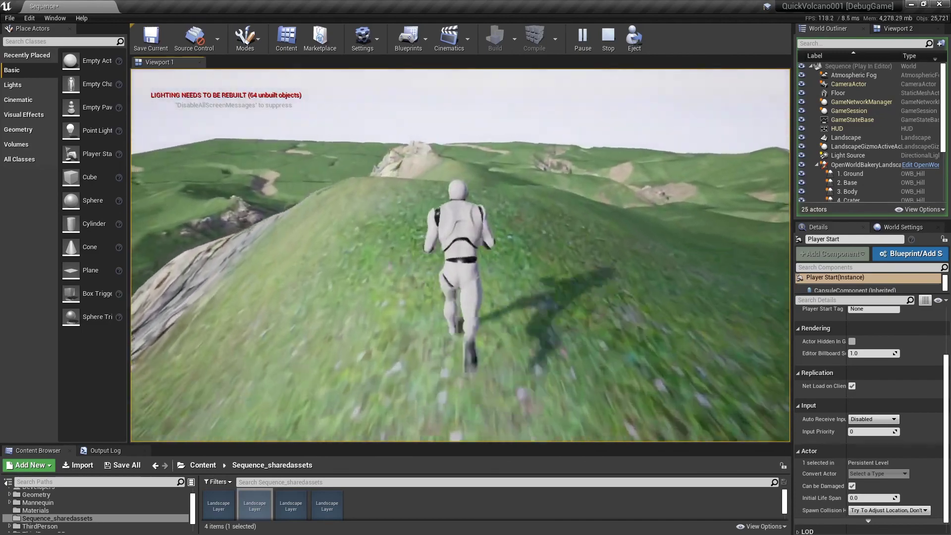
key("w")
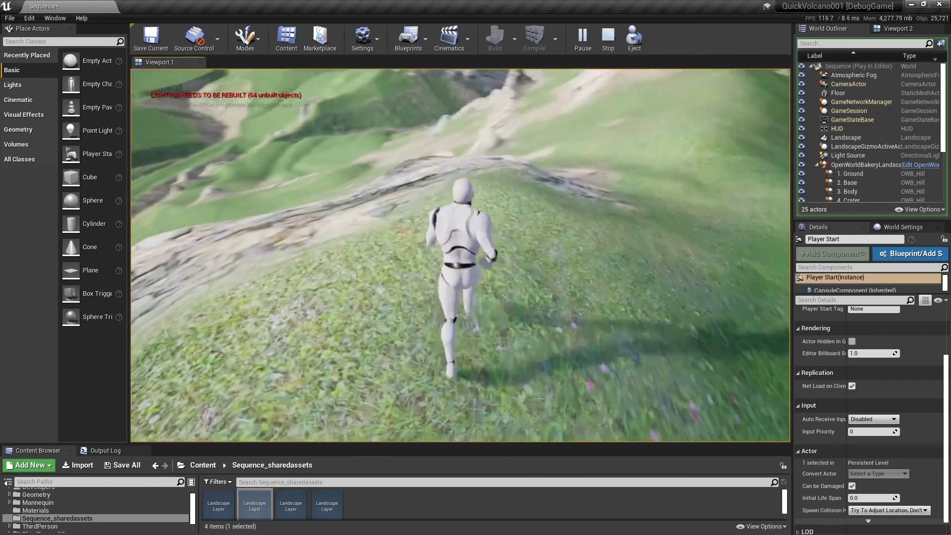
key("w")
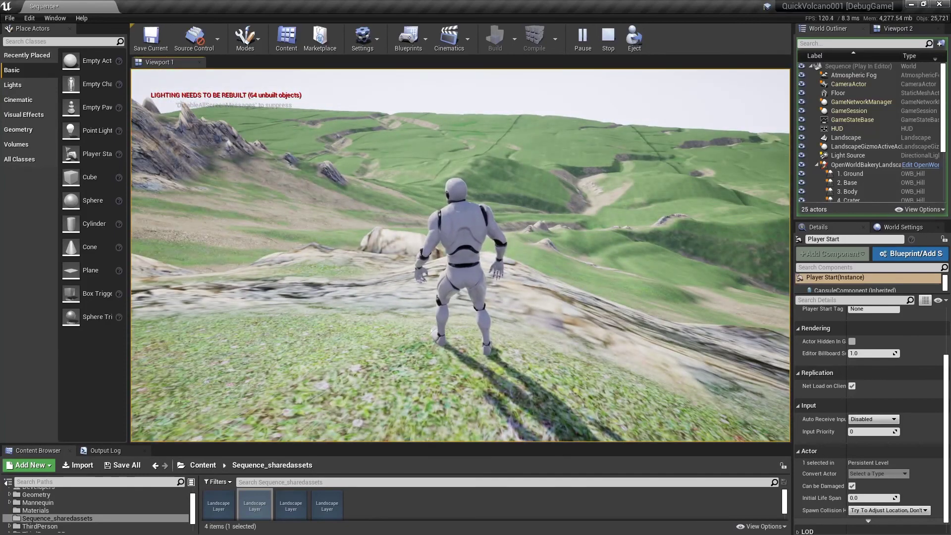
key("Escape")
Set the OpenWorldBakeryLandscapeBrush's Baking Mode to Normal, keeping Actual Landscape Size, and bake the world.
key("s")
right_click_drag(594, 194, 466, 230)
key("d")
key("w")
key("d")
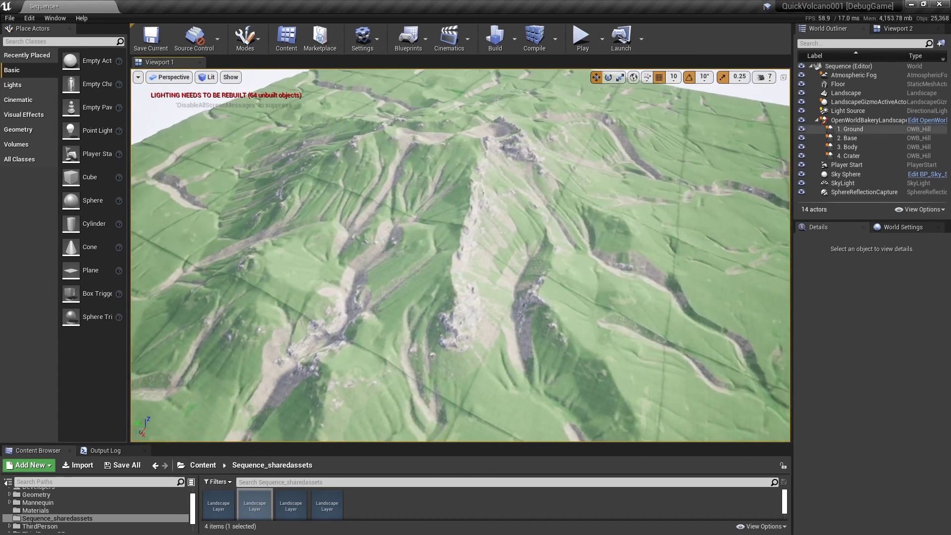
left_click(852, 121)
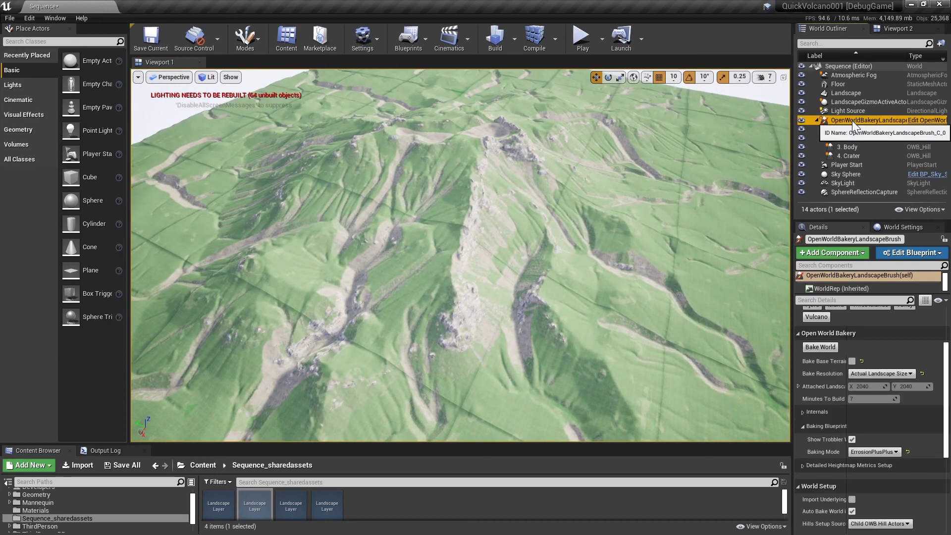
left_click(875, 452)
left_click(864, 461)
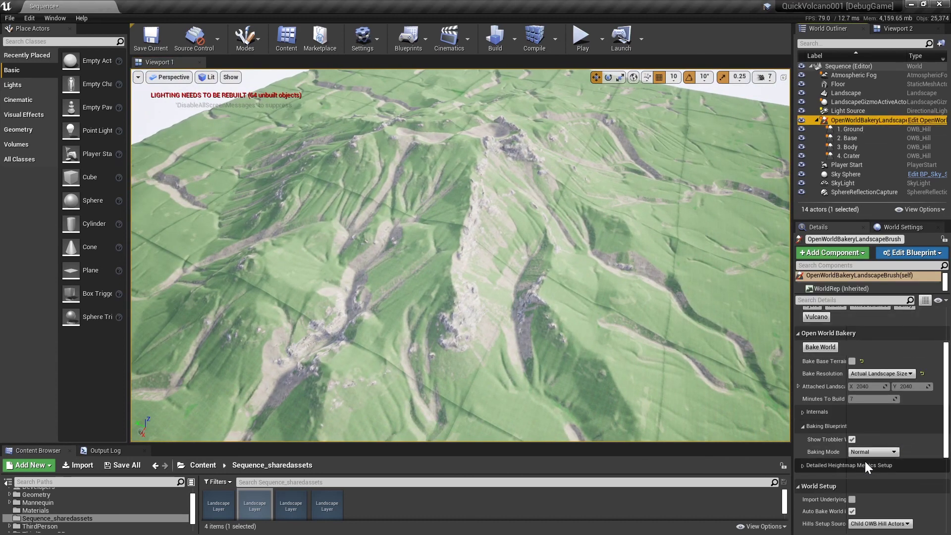
left_click(814, 347)
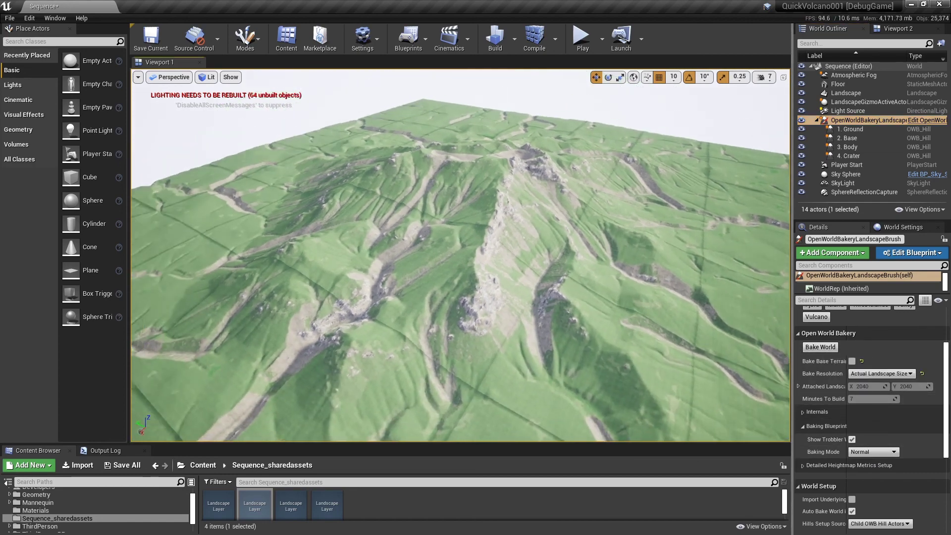
left_click(816, 348)
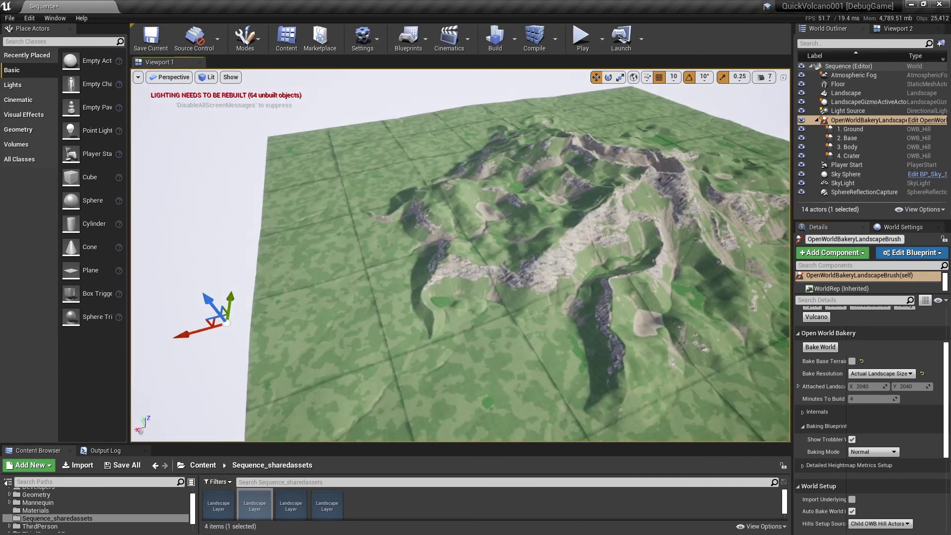
Capture the Normal bake from the elevated view and paste it onto a new layer between Layer 5 and Layer 6 in paint.net's Sequence2.pdn.
right_click_drag(461, 255, 509, 172)
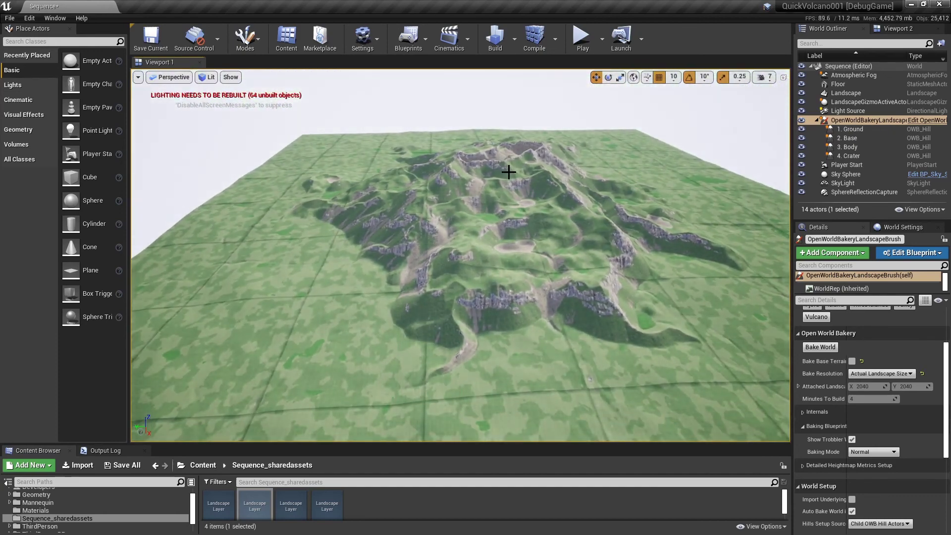
scroll(509, 171, "up", 5)
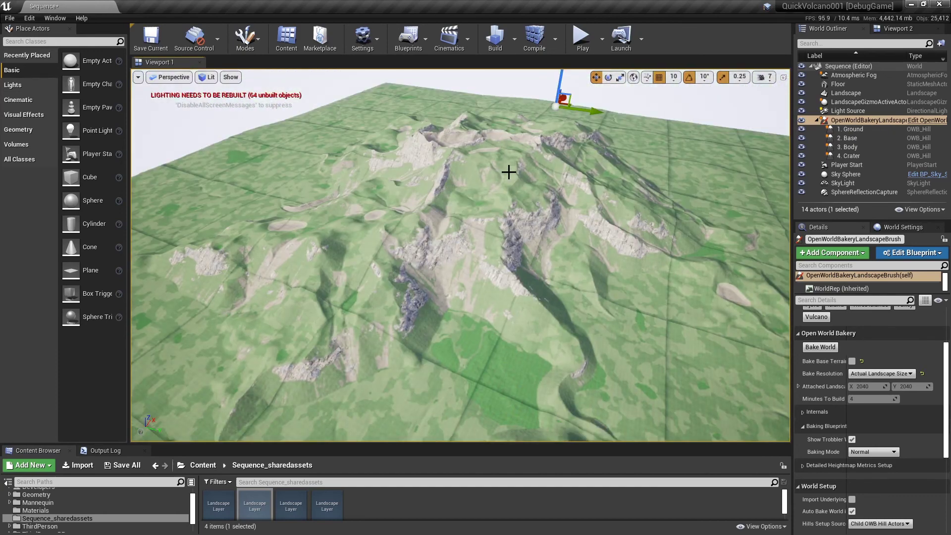
key("Print")
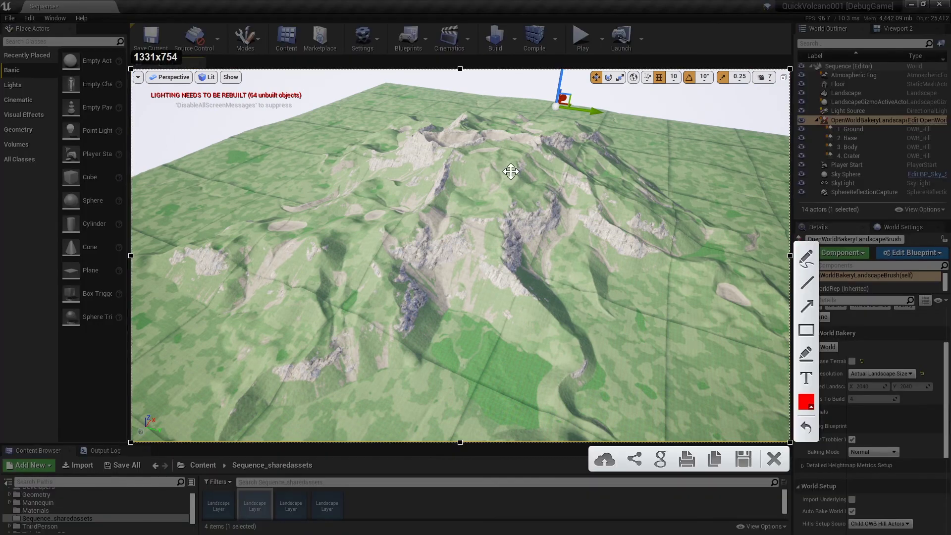
left_click(717, 461)
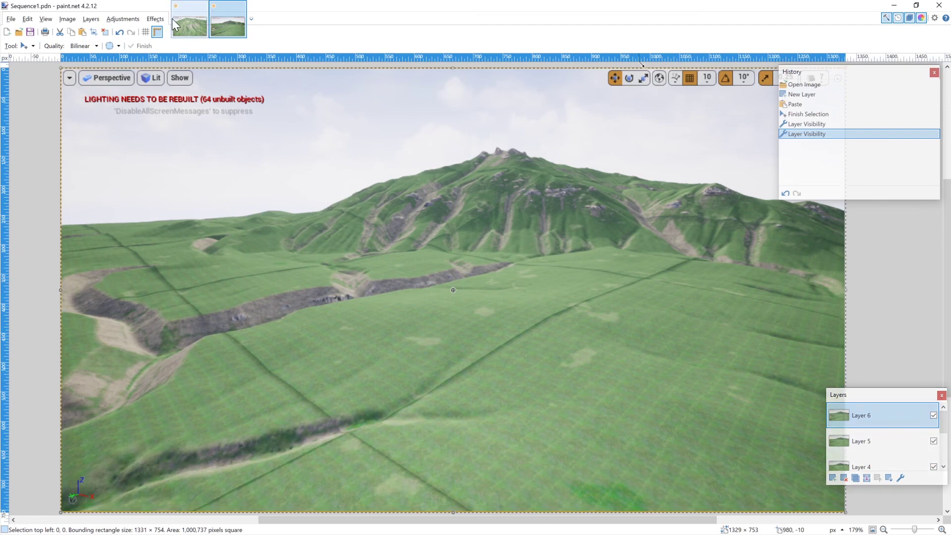
left_click(190, 20)
left_click(860, 443)
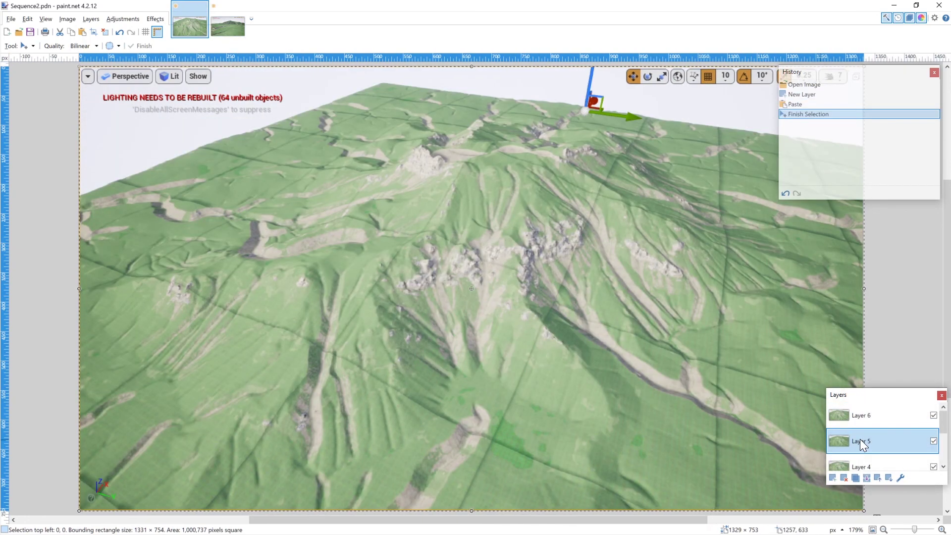
left_click(832, 477)
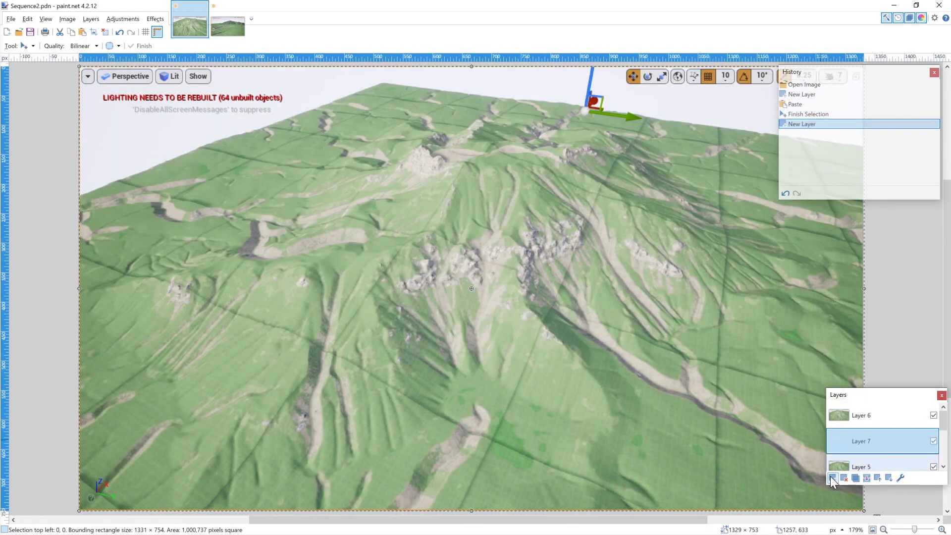
key("ctrl+v")
Toggle Layer 6's visibility to compare it with the Normal bake on the layer beneath, and return to Unreal Editor.
left_click(932, 416)
left_click(931, 416)
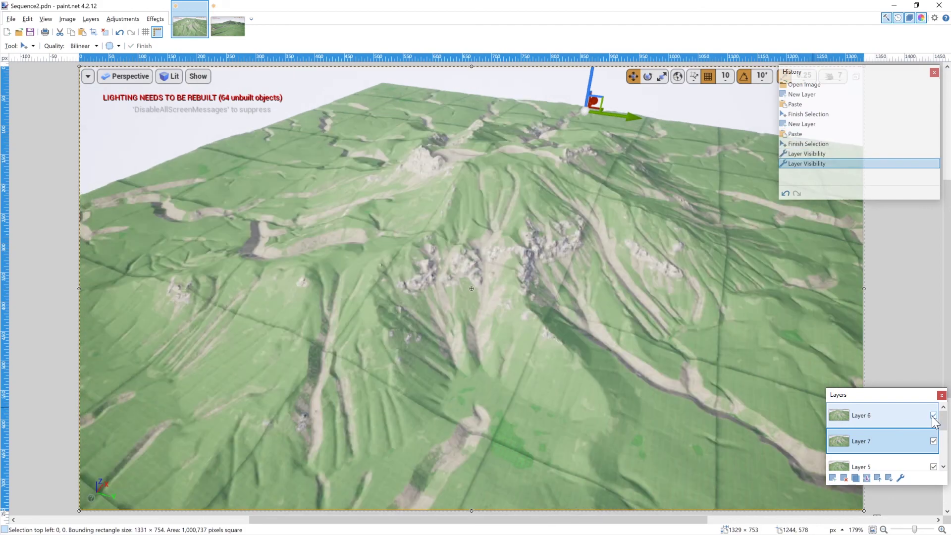
left_click(932, 417)
key("alt+Tab")
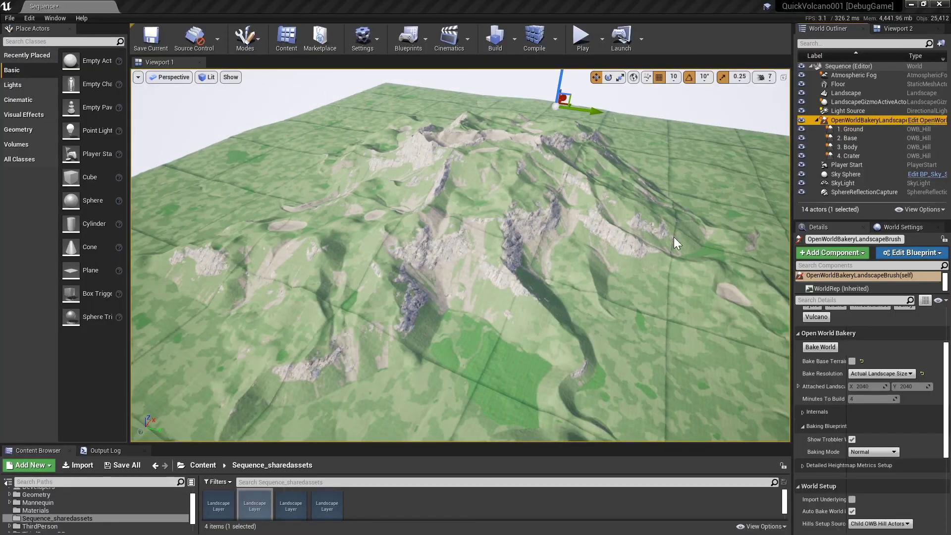
Capture the Normal bake from the distant ground-level view, copy the viewport screenshot, and switch to paint.net.
right_click_drag(553, 202, 561, 213)
key("1")
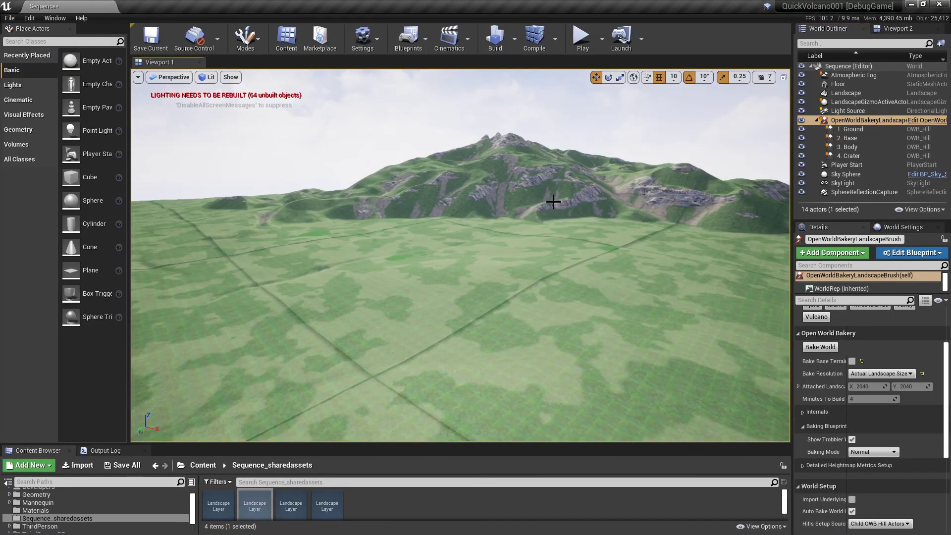
key("Print")
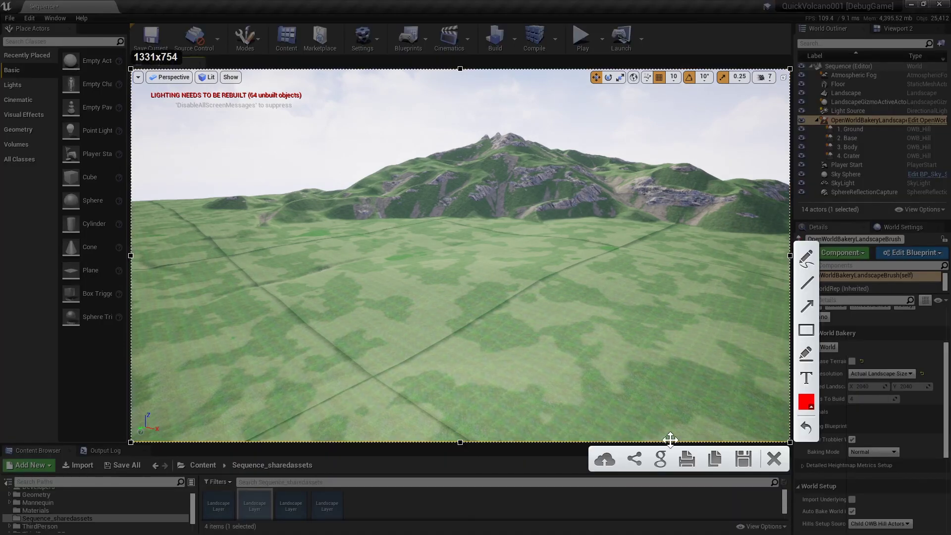
left_click(715, 458)
key("alt+Tab")
Paste the capture onto a new layer between Layer 5 and Layer 6 in Sequence1.pdn, and hide Layer 6.
key("ctrl+alt+v")
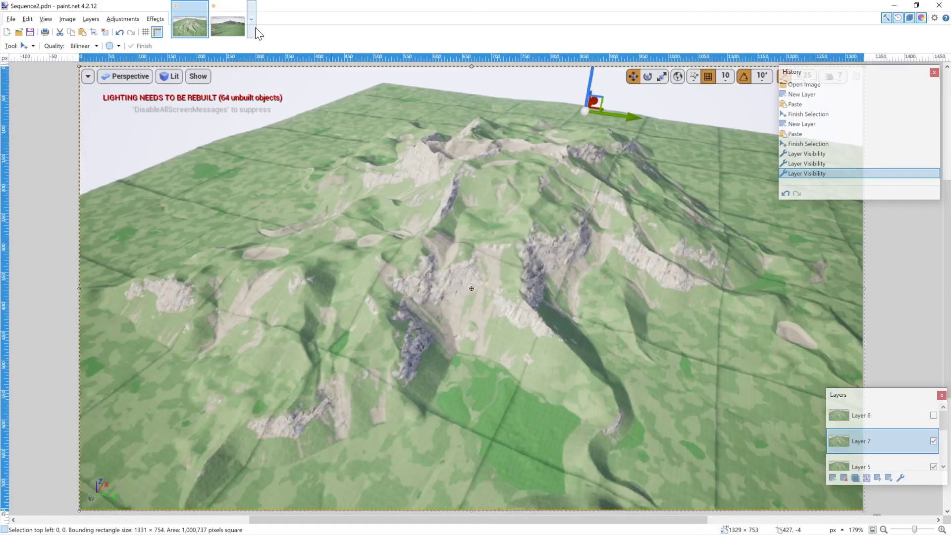
left_click(852, 442)
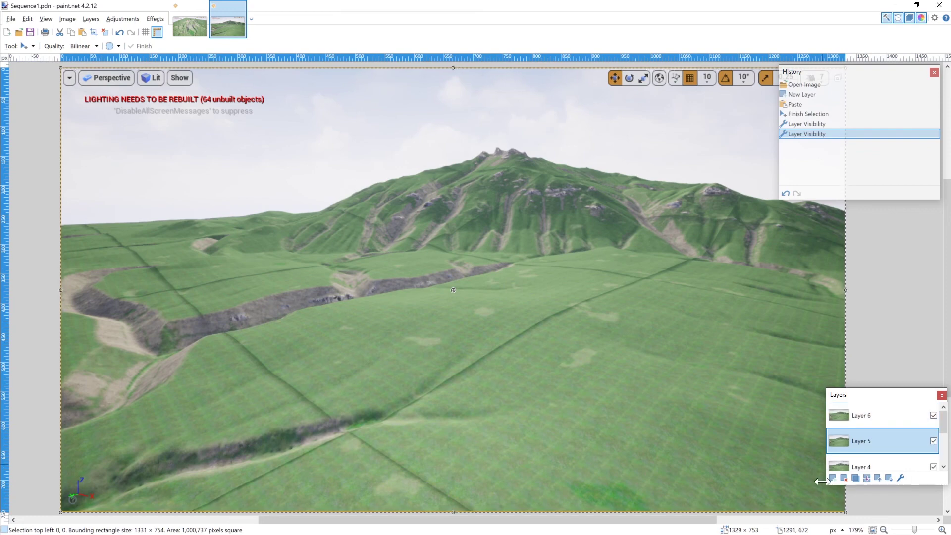
left_click(832, 478)
key("ctrl+v")
left_click(934, 416)
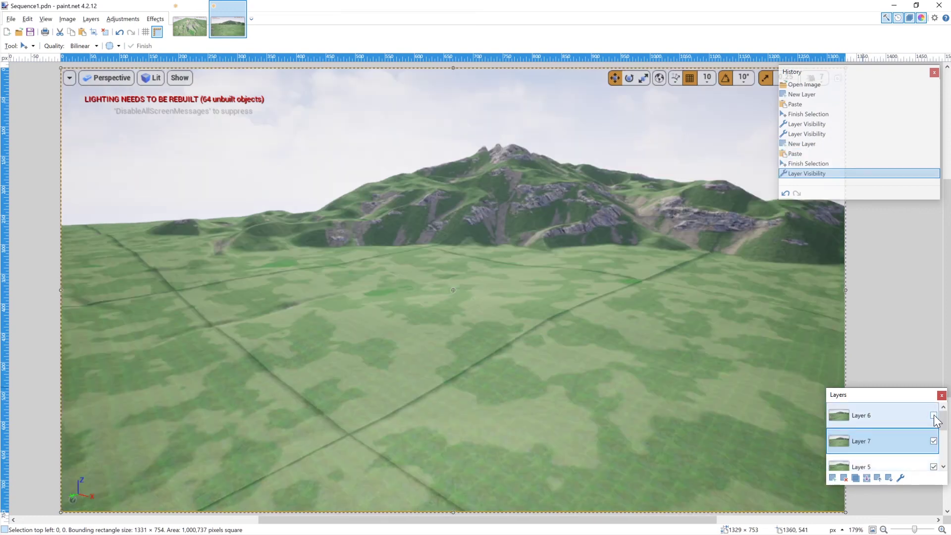
left_click(486, 193)
Return to Unreal Editor, play the level on the volcano, run the character through the rocky valley up to the cliffs, and end the session.
key("alt+Tab")
key("alt+Tab")
right_click_drag(462, 192, 462, 192)
right_click_drag(427, 147, 428, 148)
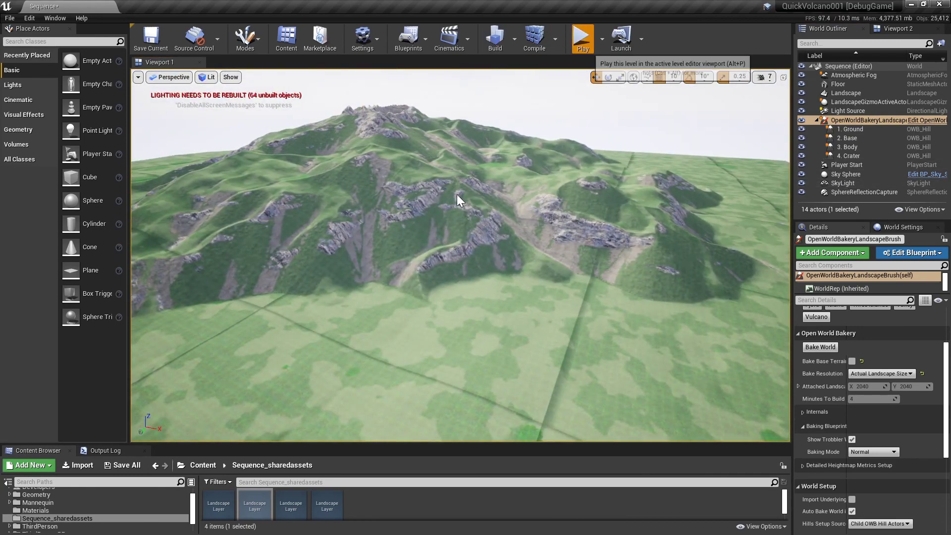
left_click(582, 38)
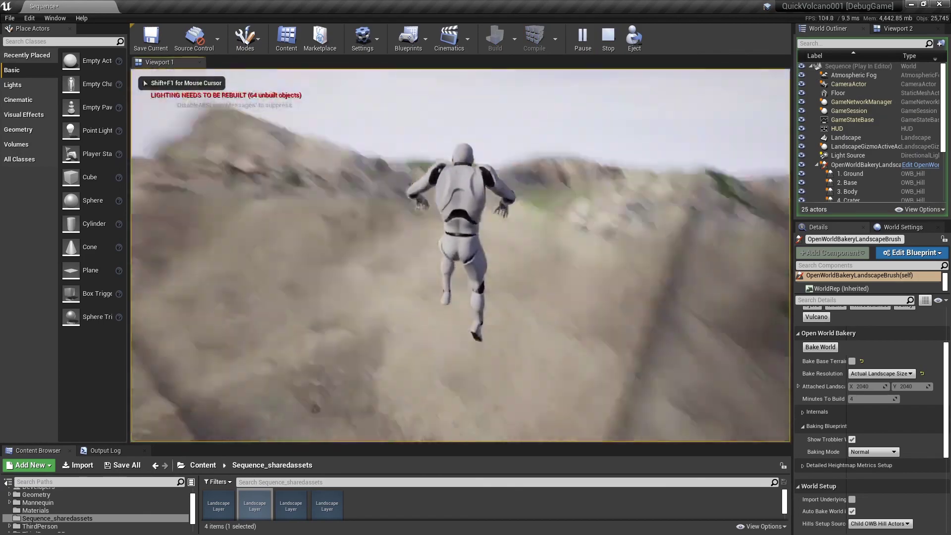
key("w")
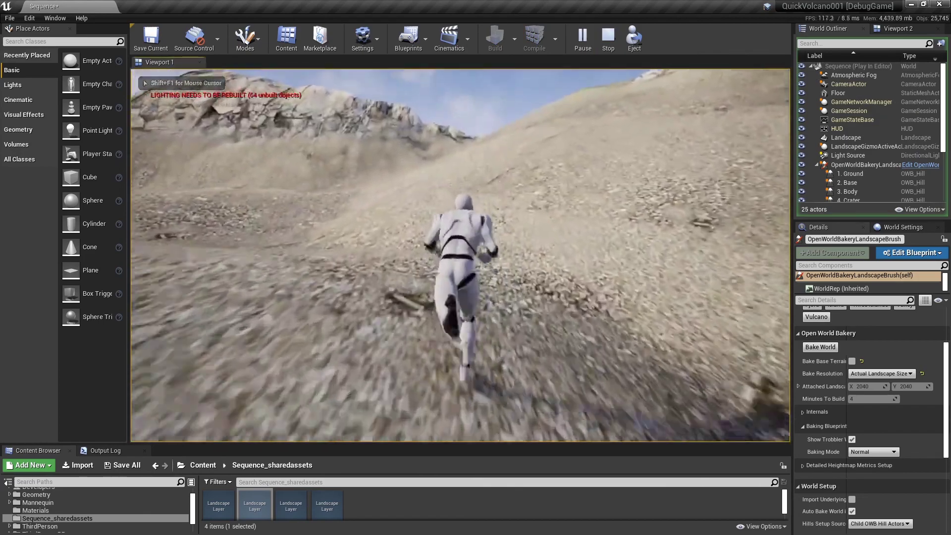
key("a")
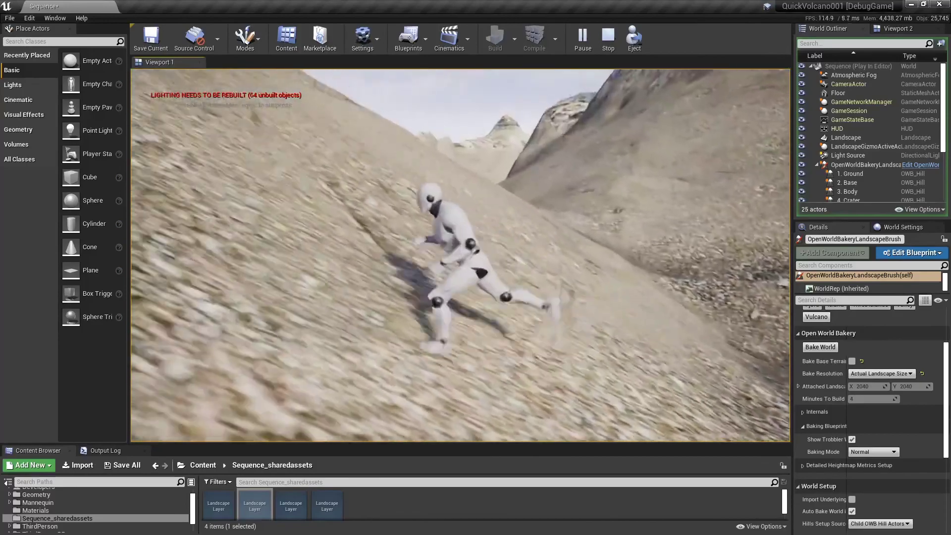
key("w")
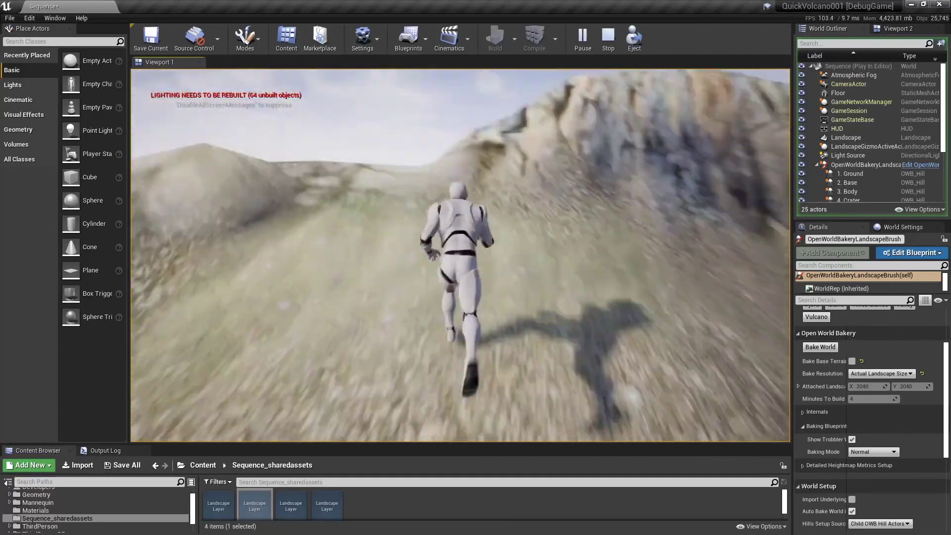
key("w")
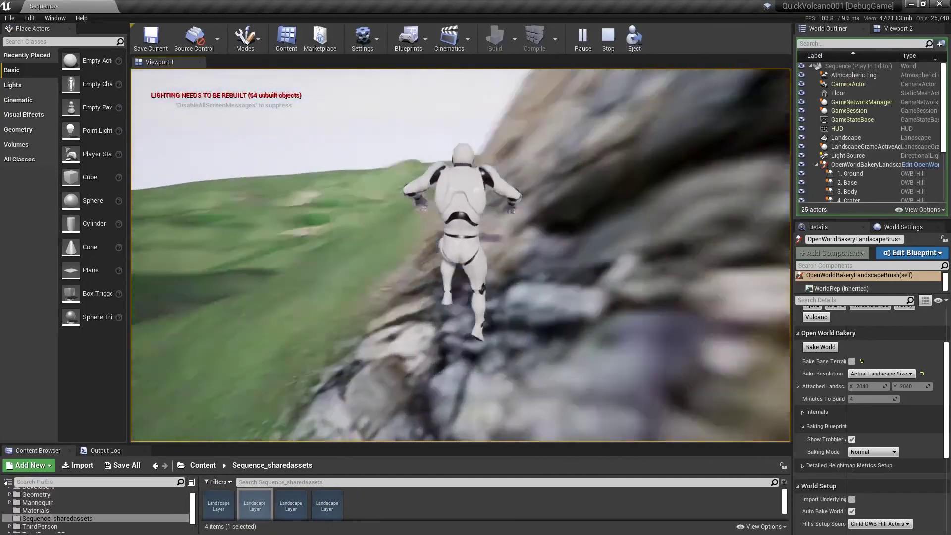
key("Escape")
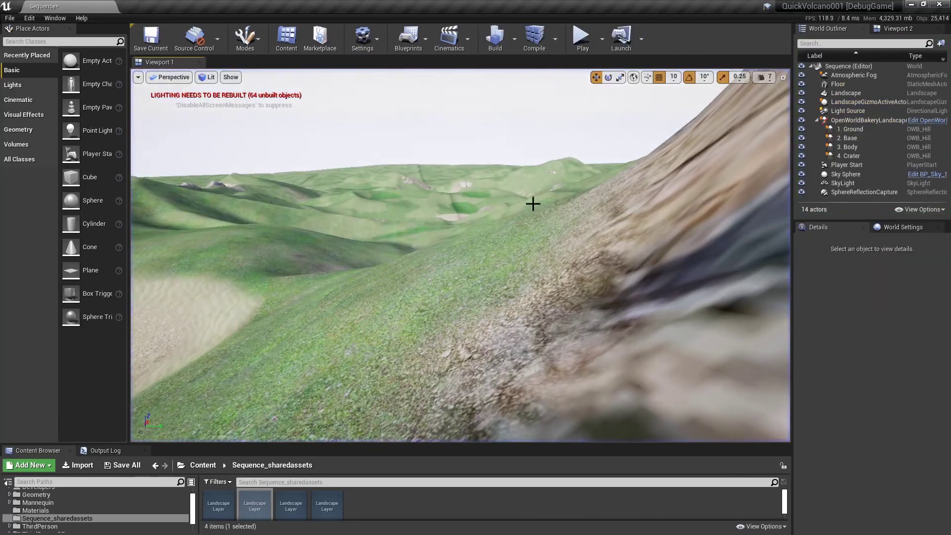
Select the Player Start actor, play the level, run the character across the grassy plain facing the volcano, and end the session.
right_click_drag(533, 204, 495, 233)
key("s")
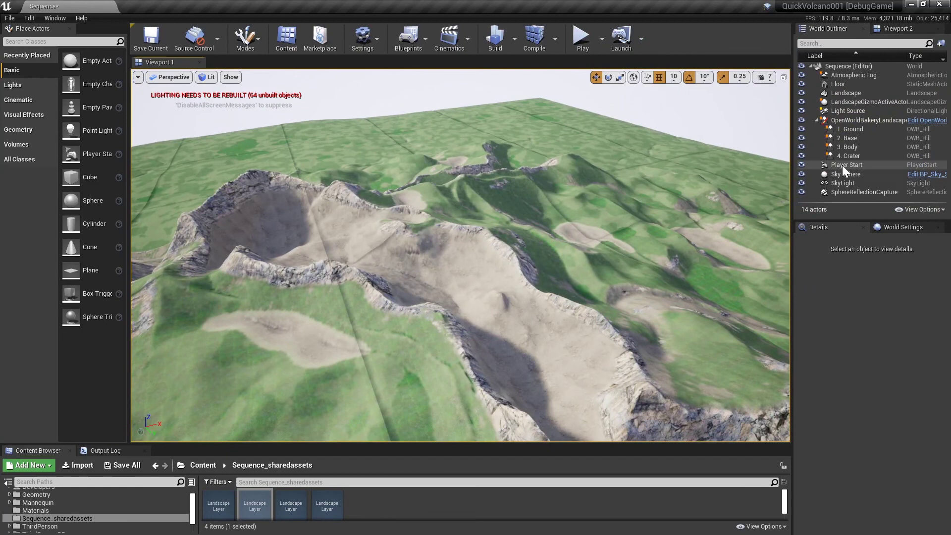
left_click(841, 165)
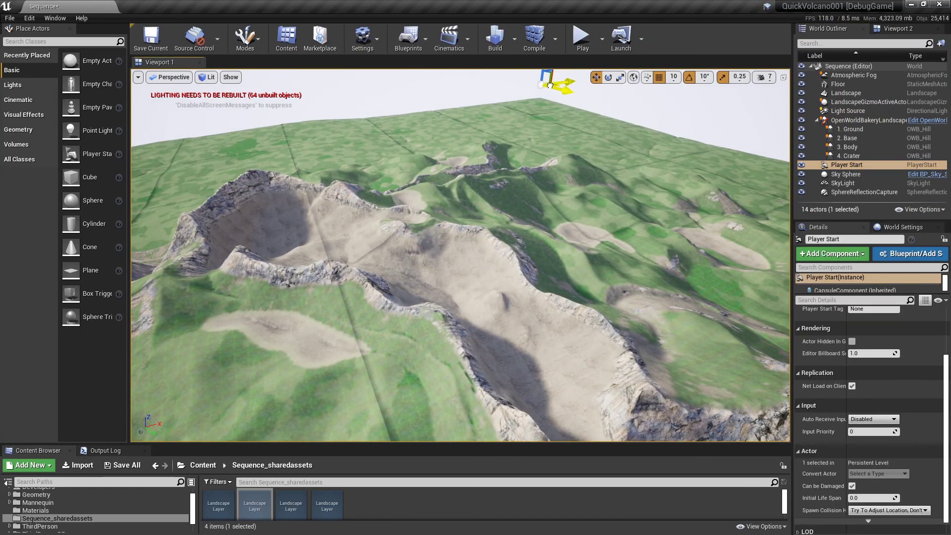
key("alt+p")
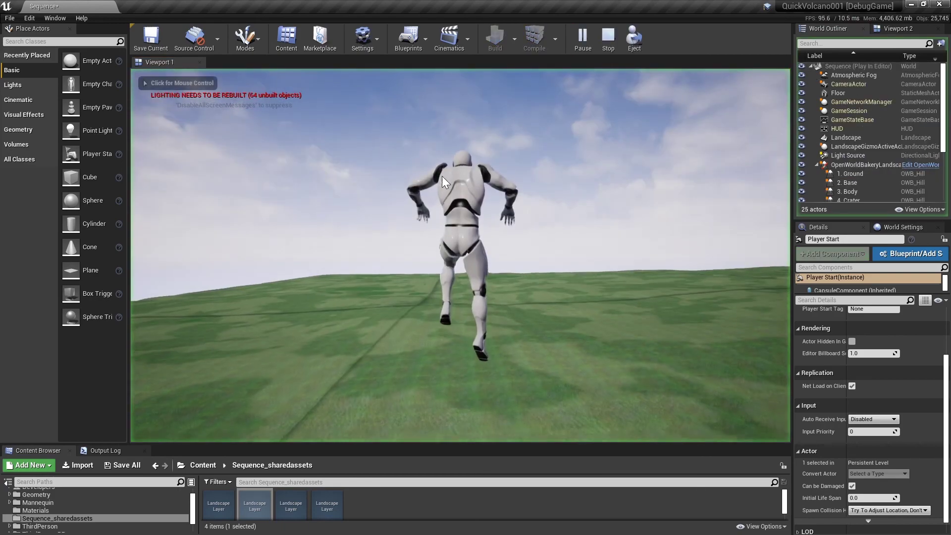
key("w")
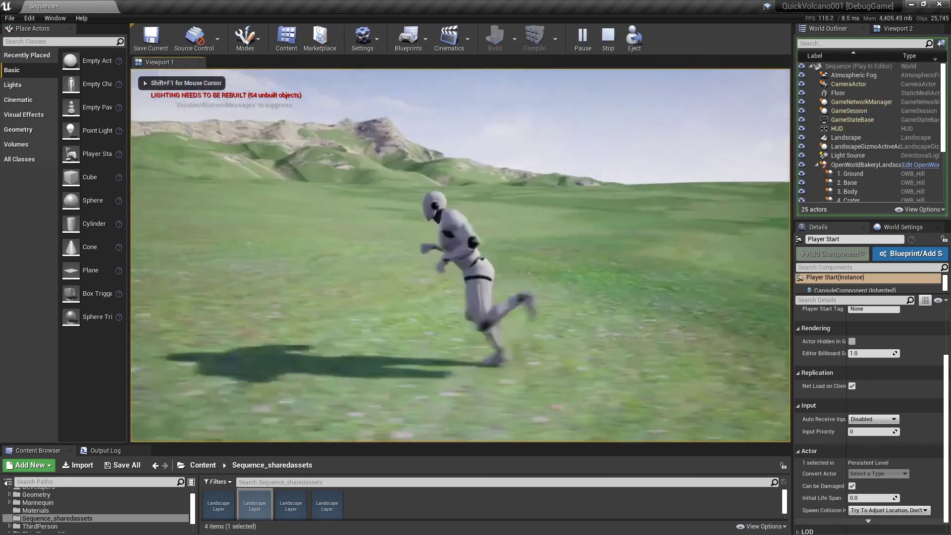
key("d")
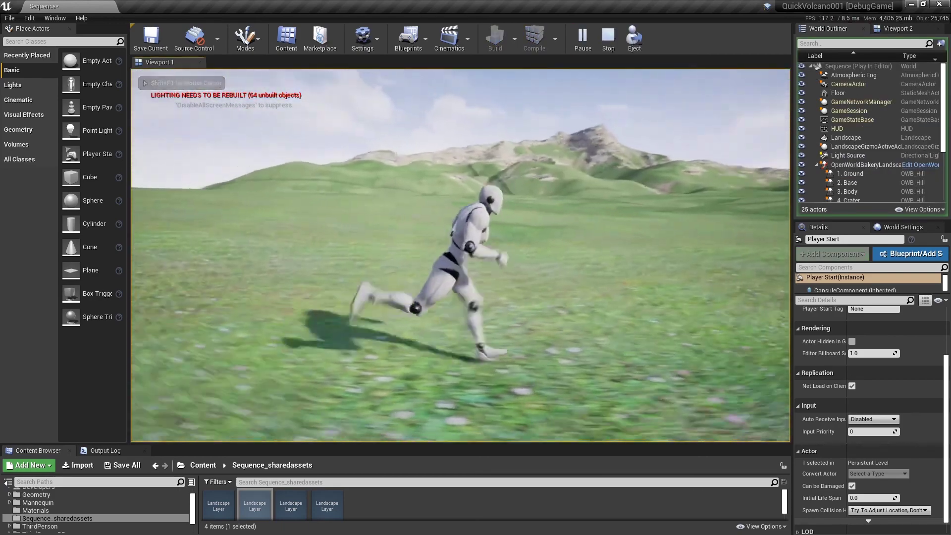
key("d")
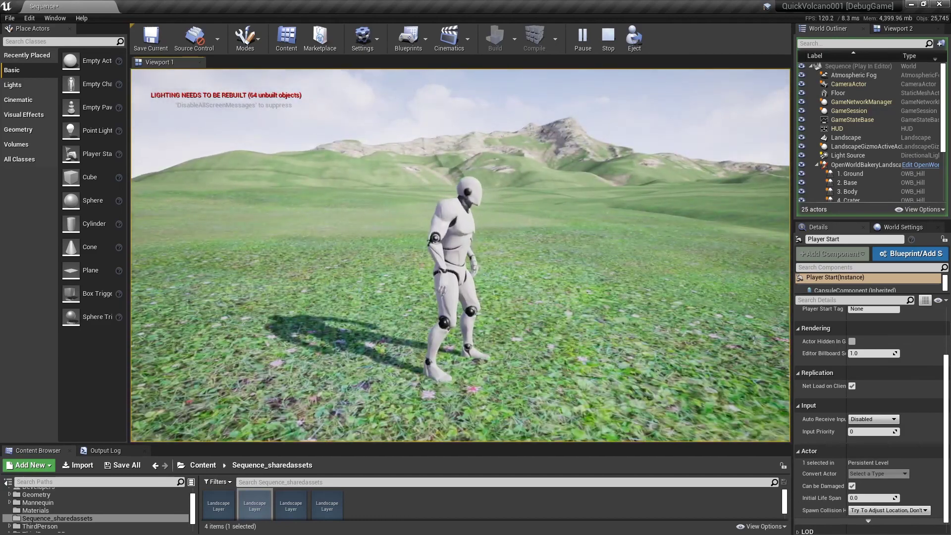
key("w")
key("Escape")
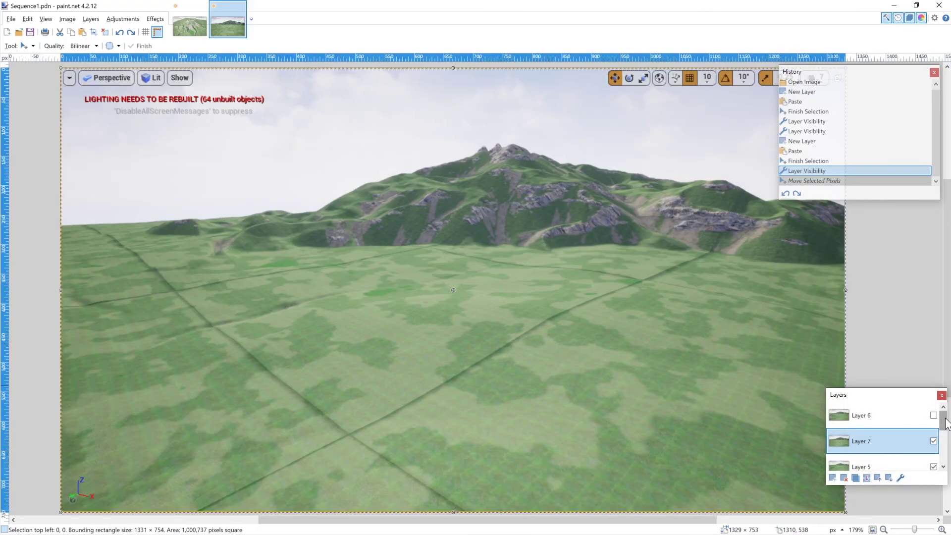
In paint.net's Sequence1.pdn, hide Layers 7, 5, 4, 3 and 2, leaving only the Background layer shown.
left_click_drag(945, 418, 941, 397)
left_click(933, 441)
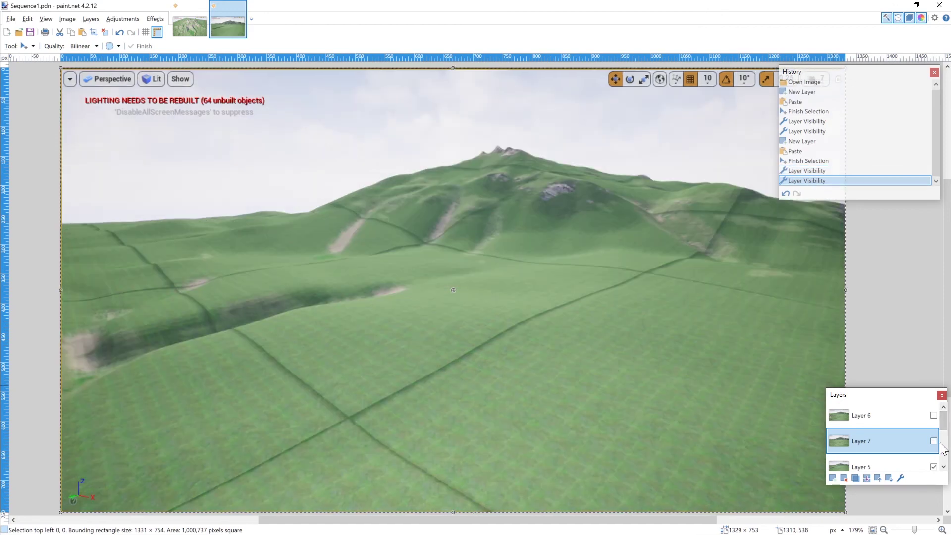
left_click(933, 467)
left_click_drag(946, 457, 944, 448)
left_click(933, 427)
left_click(933, 453)
scroll(932, 454, "down", 2)
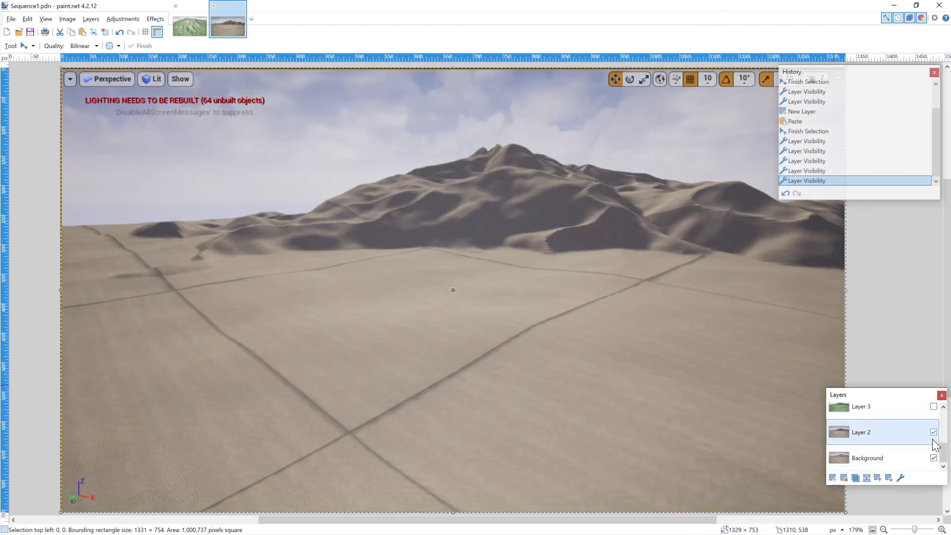
left_click(934, 432)
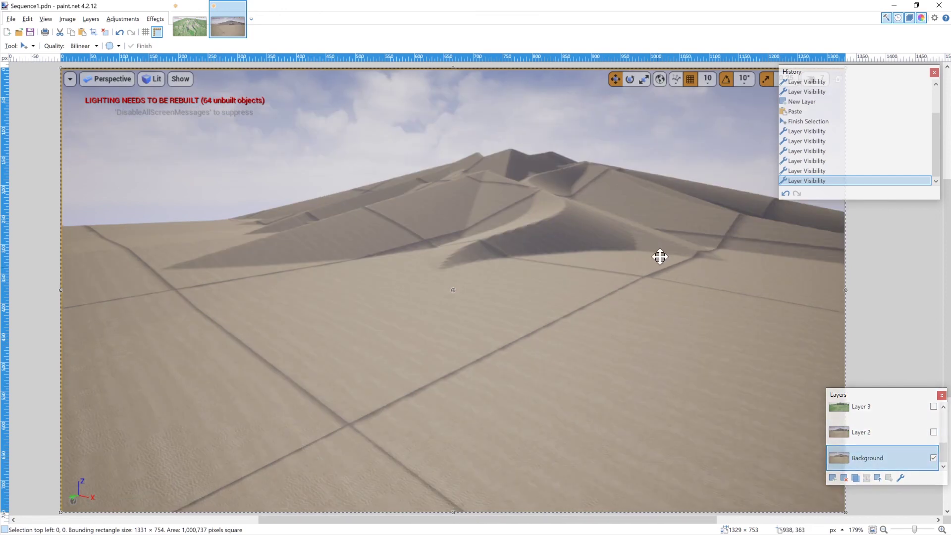
Switch to Sequence2.pdn and hide Layers 7, 5, 4, 3 and 2, leaving only the Background layer shown.
left_click(195, 22)
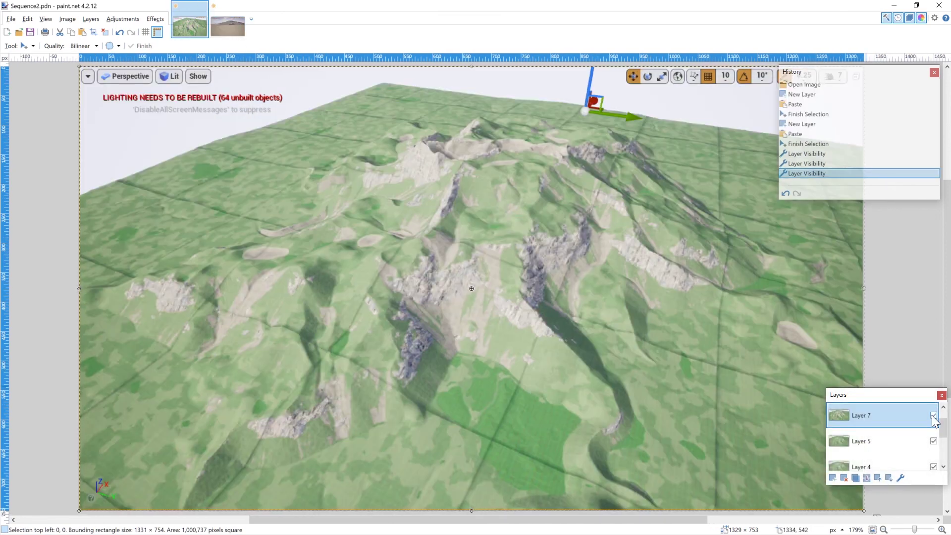
left_click(934, 441)
scroll(931, 438, "down", 3)
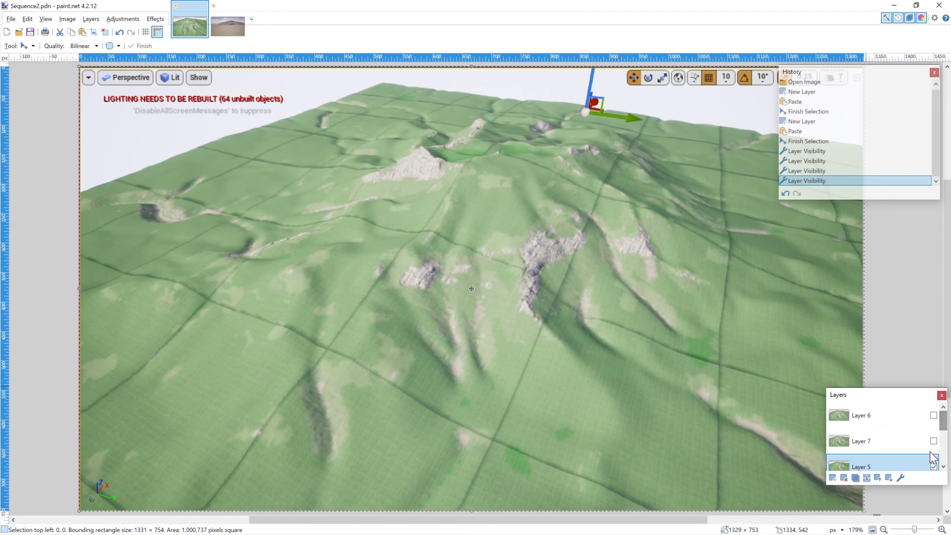
left_click(933, 433)
left_click(934, 406)
left_click(934, 457)
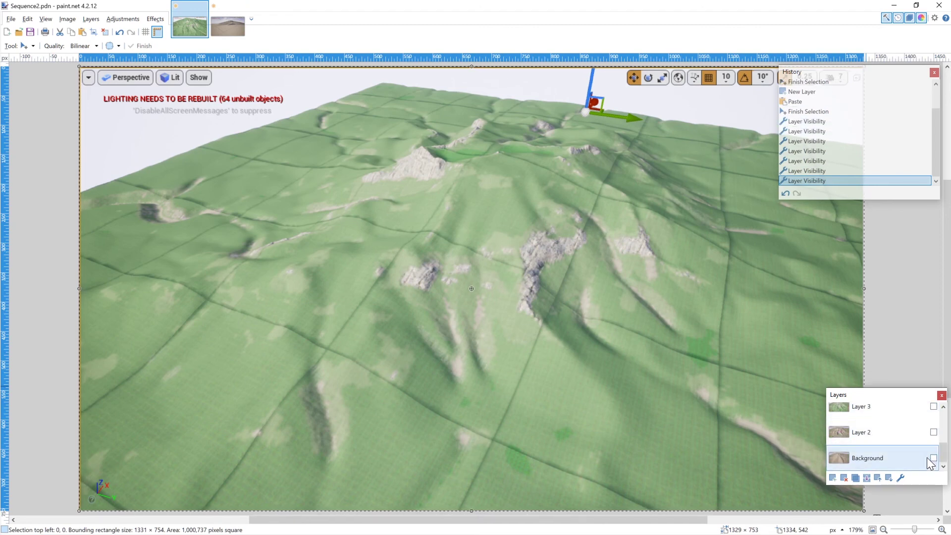
scroll(938, 435, "up", 3)
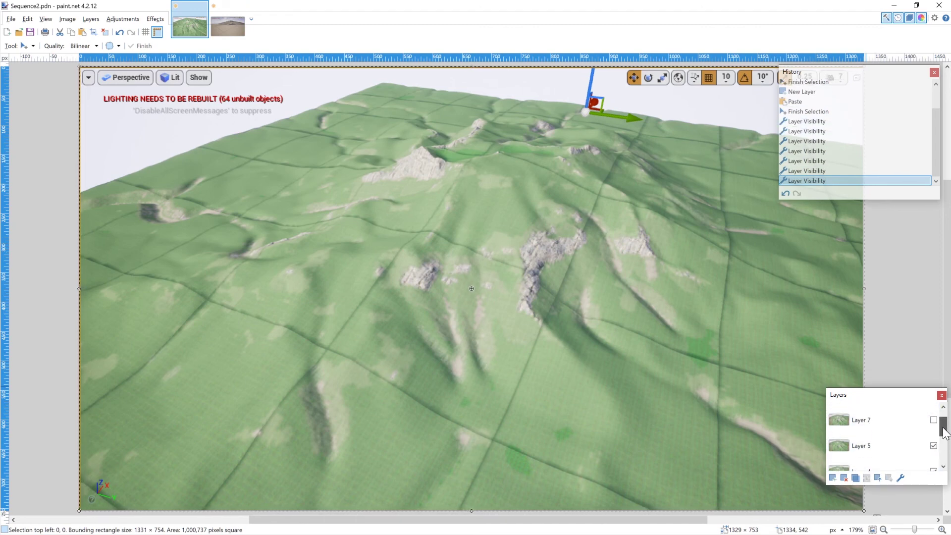
left_click(933, 422)
left_click(933, 447)
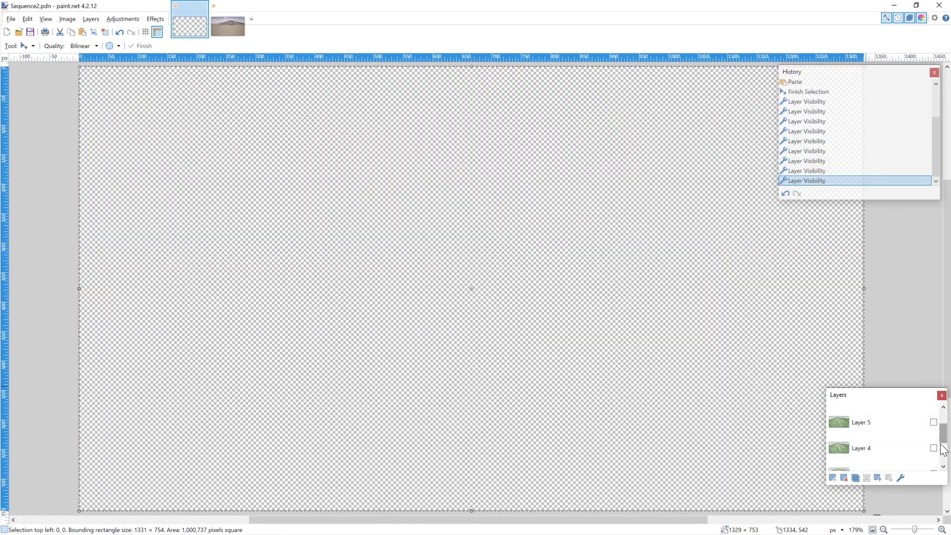
left_click_drag(940, 444, 945, 456)
left_click(933, 458)
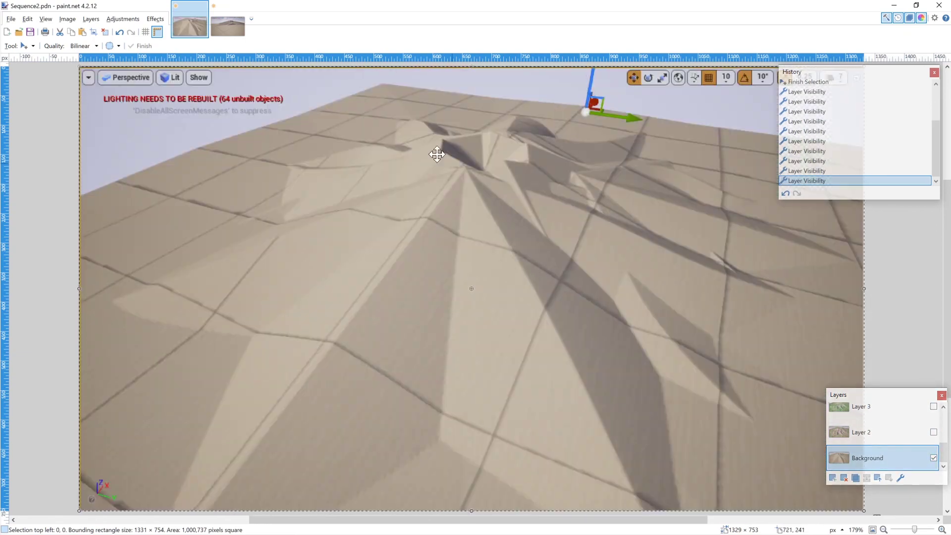
Alternate between Sequence1.pdn and Sequence2.pdn to compare their Background captures of the initial terrain.
left_click(227, 23)
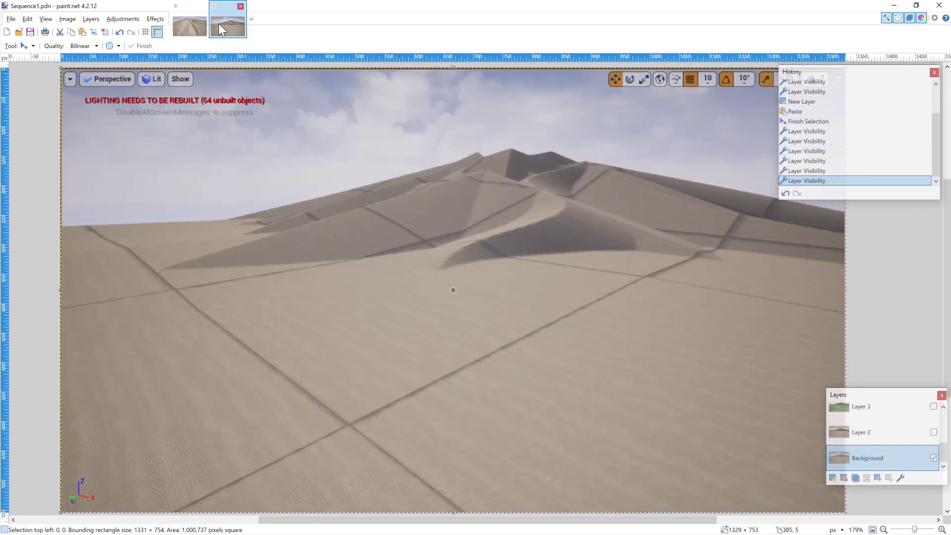
left_click(196, 25)
left_click(230, 23)
left_click(190, 23)
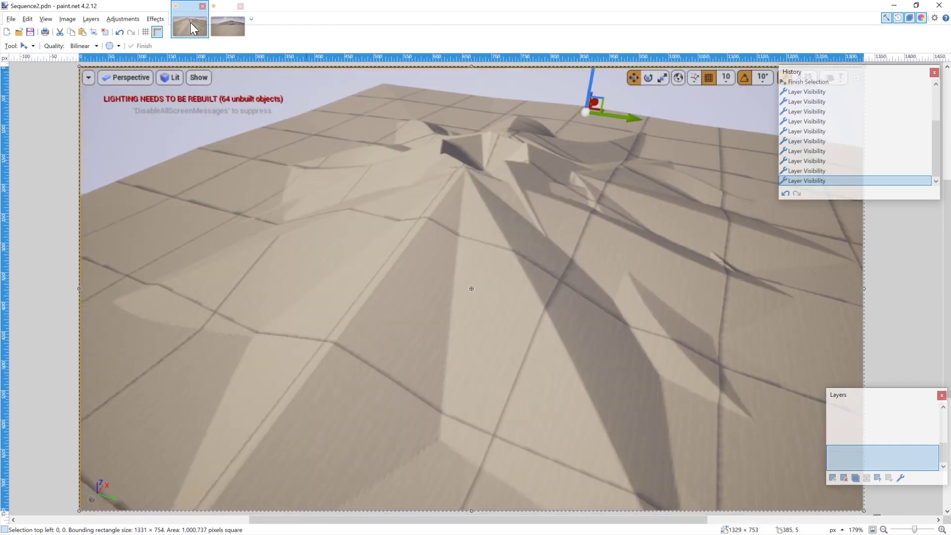
Show Layer 2 in Sequence2.pdn and in Sequence1.pdn to present the second stage from both viewpoints.
left_click(933, 432)
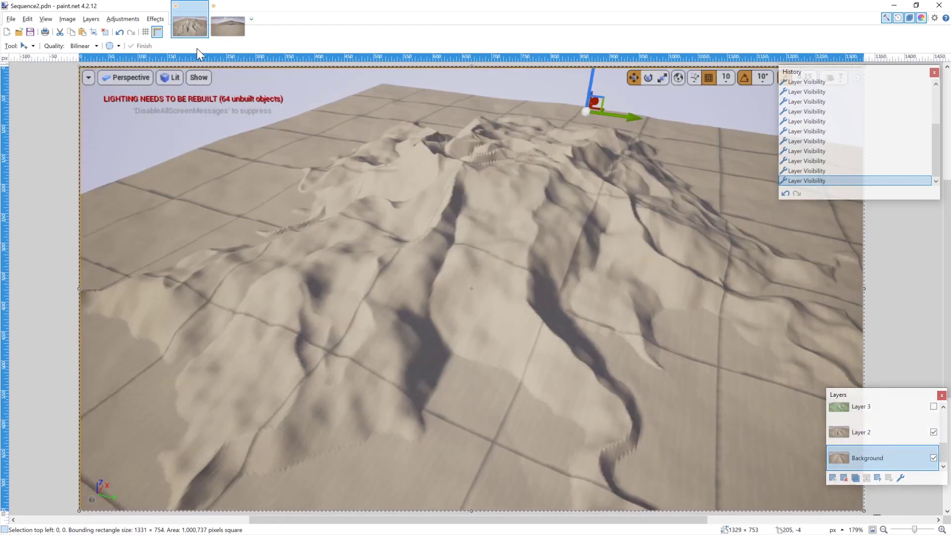
left_click(229, 26)
left_click(915, 433)
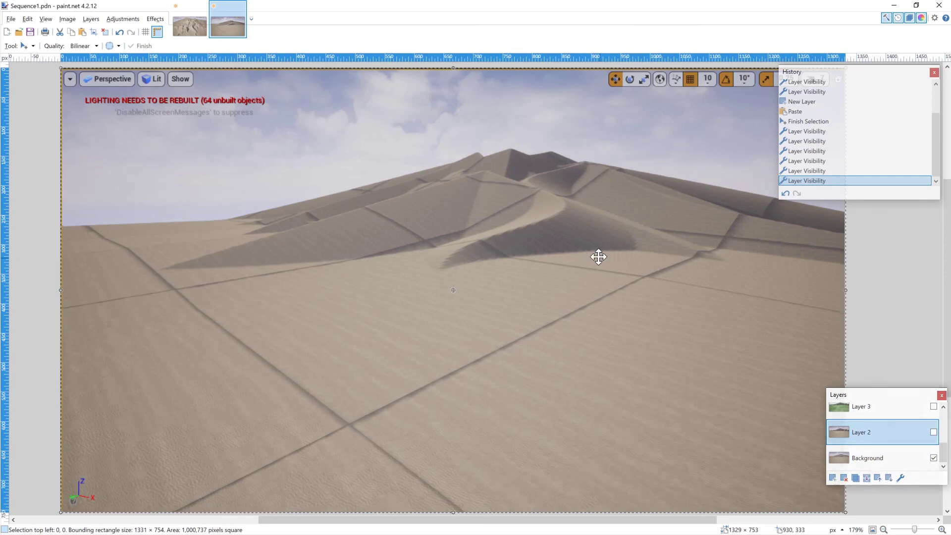
left_click(933, 432)
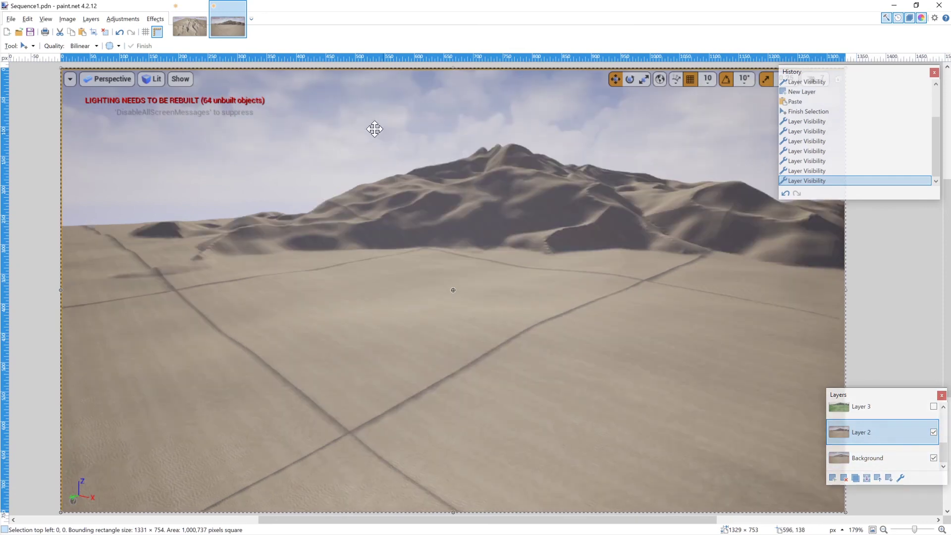
Show Layer 3 in Sequence2.pdn and in Sequence1.pdn to present the third stage from both viewpoints.
left_click(196, 23)
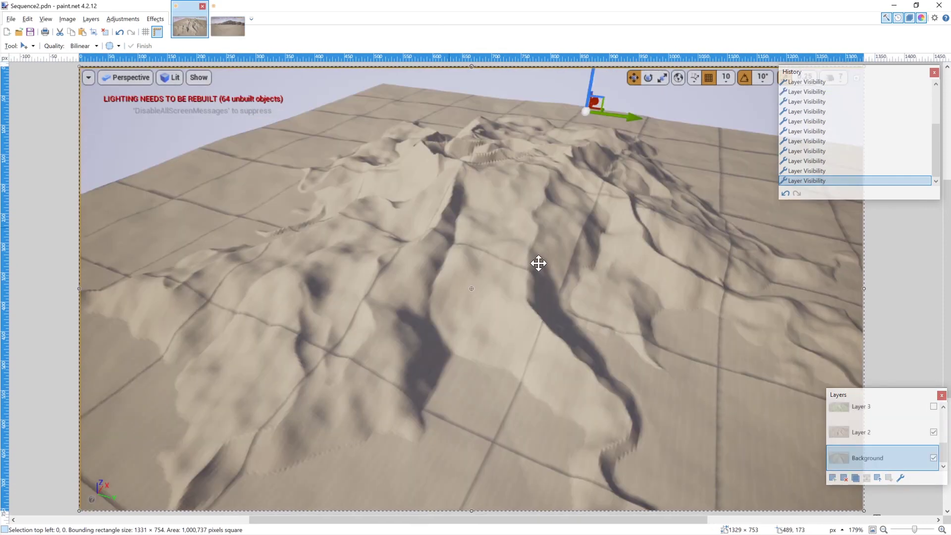
scroll(939, 458, "up", 5)
scroll(939, 458, "down", 3)
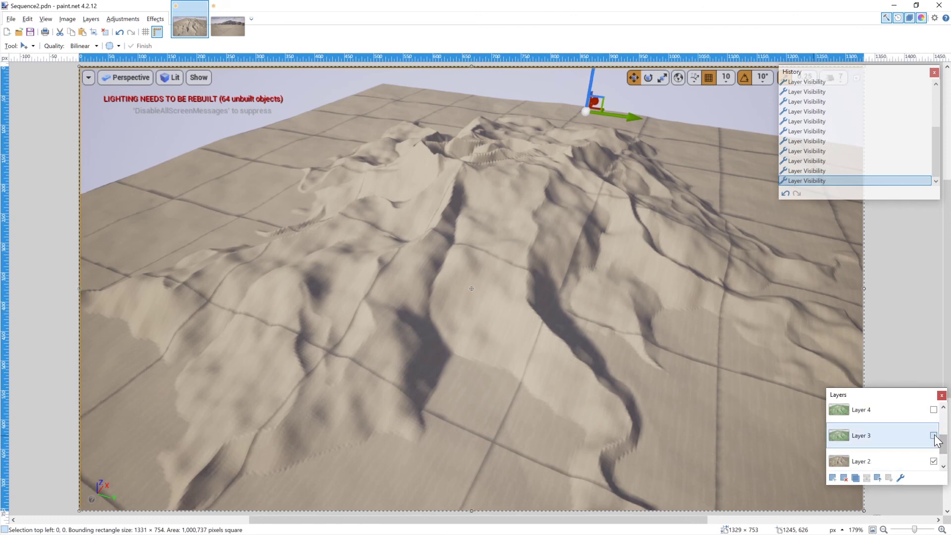
left_click(933, 435)
left_click(227, 31)
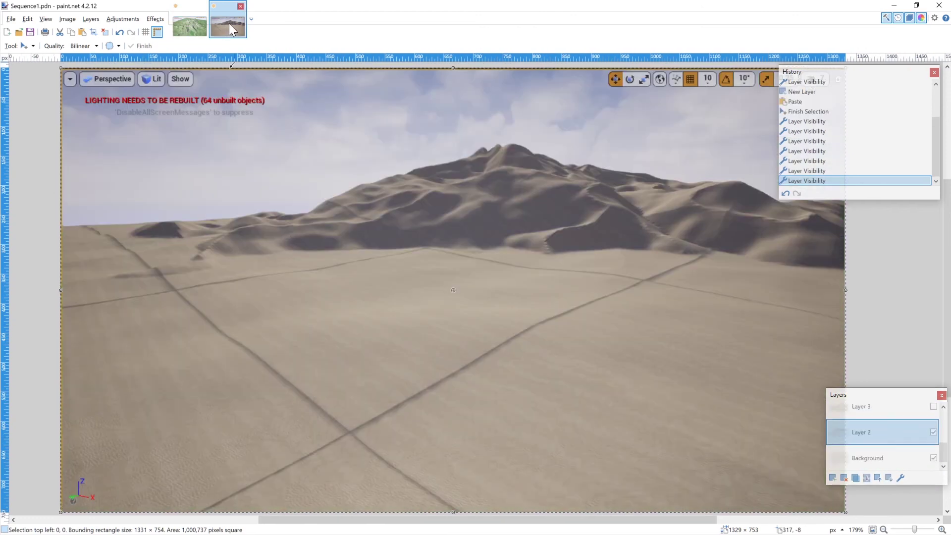
scroll(934, 454, "up", 2)
left_click(933, 406)
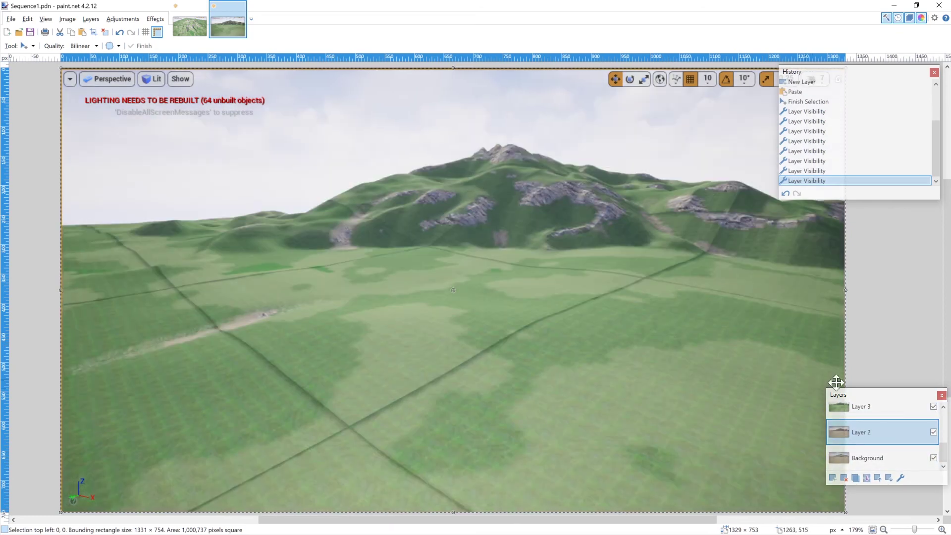
Switch back to Sequence2.pdn and show Layer 4 to present the fourth stage.
left_click(195, 25)
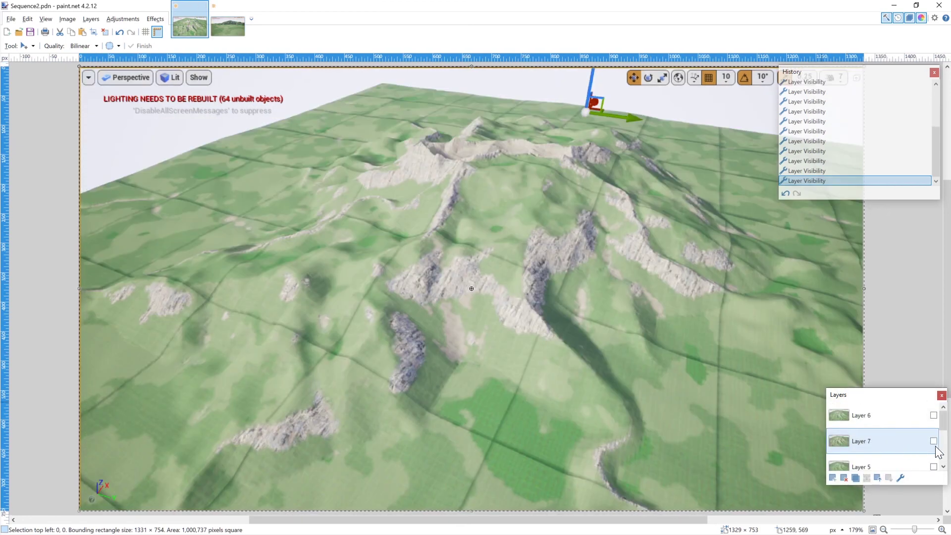
scroll(936, 441, "down", 3)
left_click(933, 421)
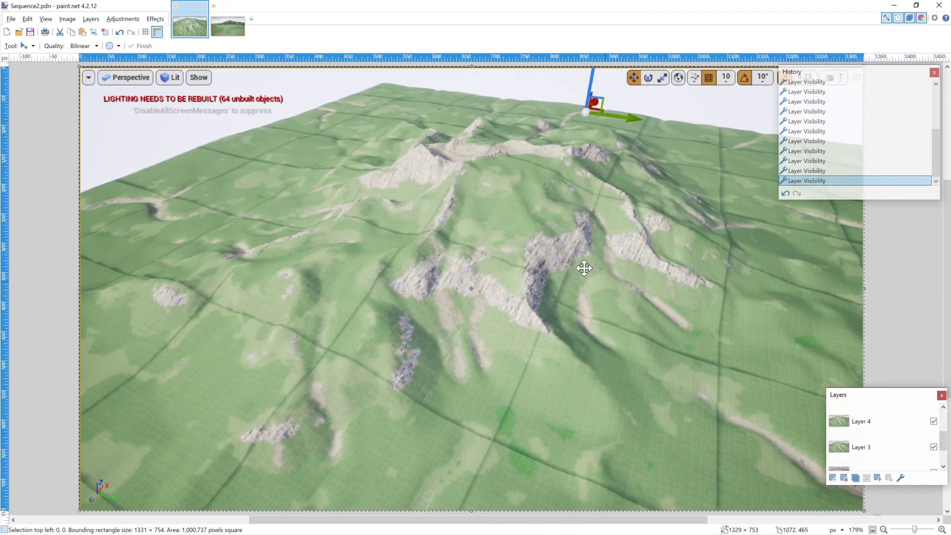
In Sequence1.pdn, select Layer 4, then enlarge and reposition the Layers window so that the whole layer stack fits without scrolling.
left_click(226, 19)
scroll(943, 436, "up", 3)
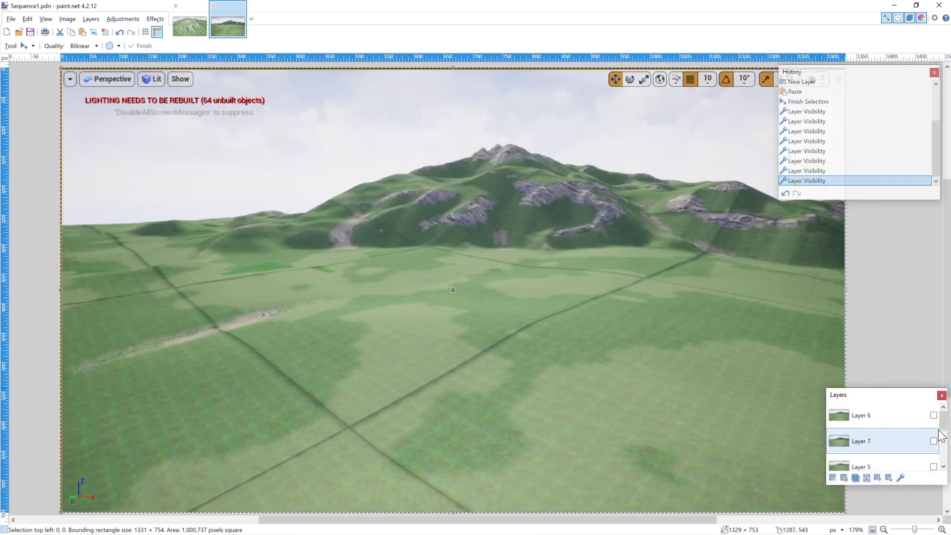
scroll(933, 439, "down", 3)
left_click(932, 436)
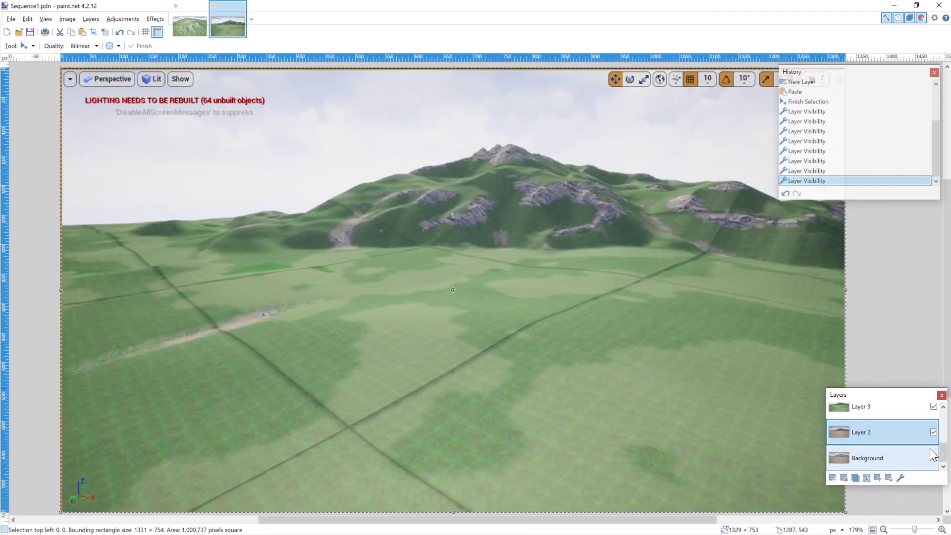
scroll(943, 426, "up", 1)
left_click(929, 406)
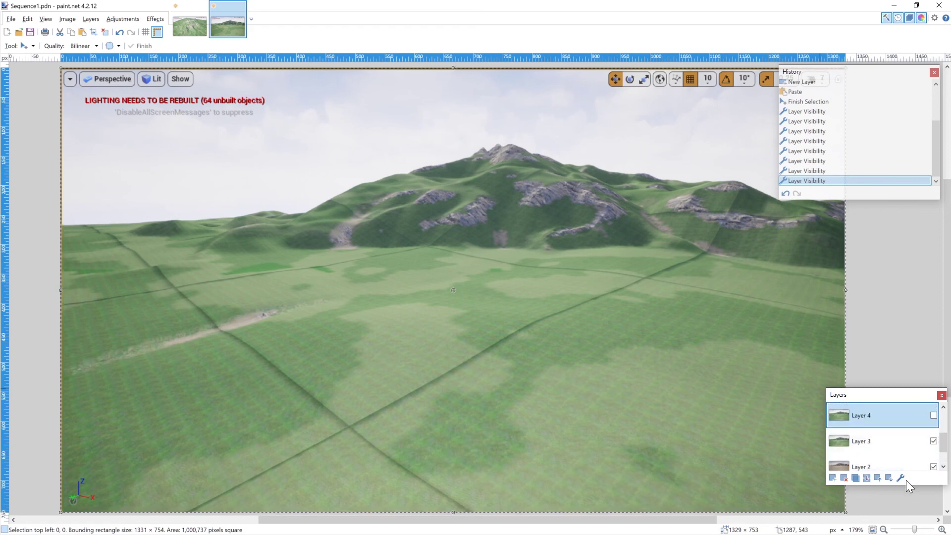
left_click_drag(906, 484, 910, 526)
scroll(901, 446, "up", 1)
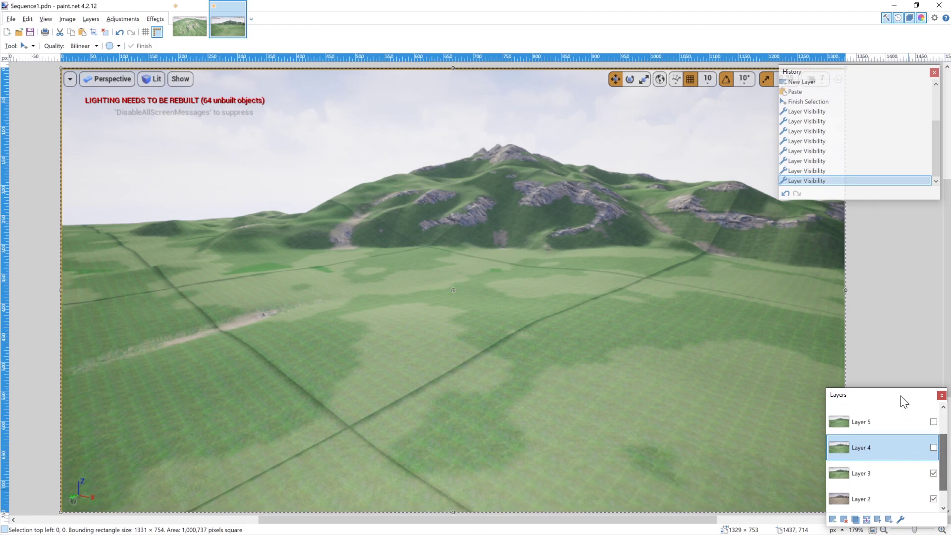
left_click_drag(900, 387, 900, 304)
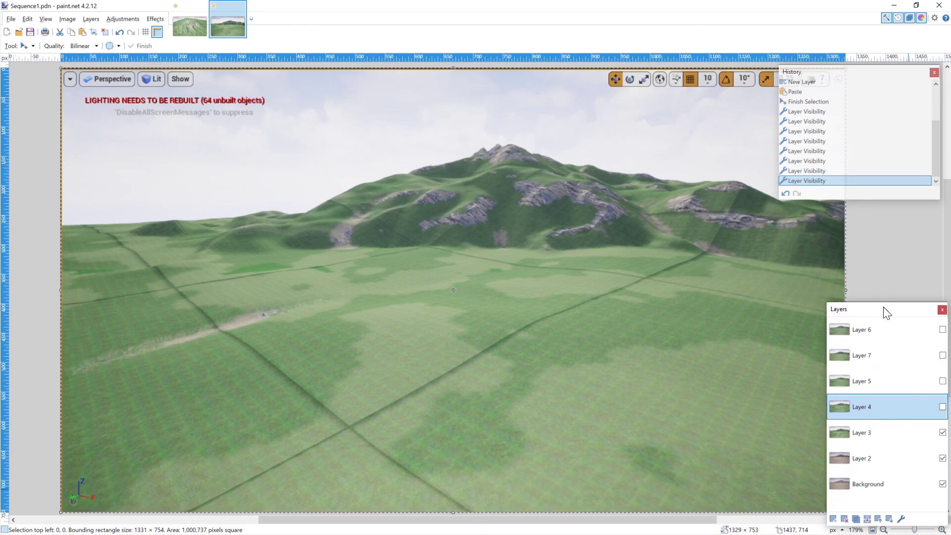
left_click_drag(923, 334, 885, 302)
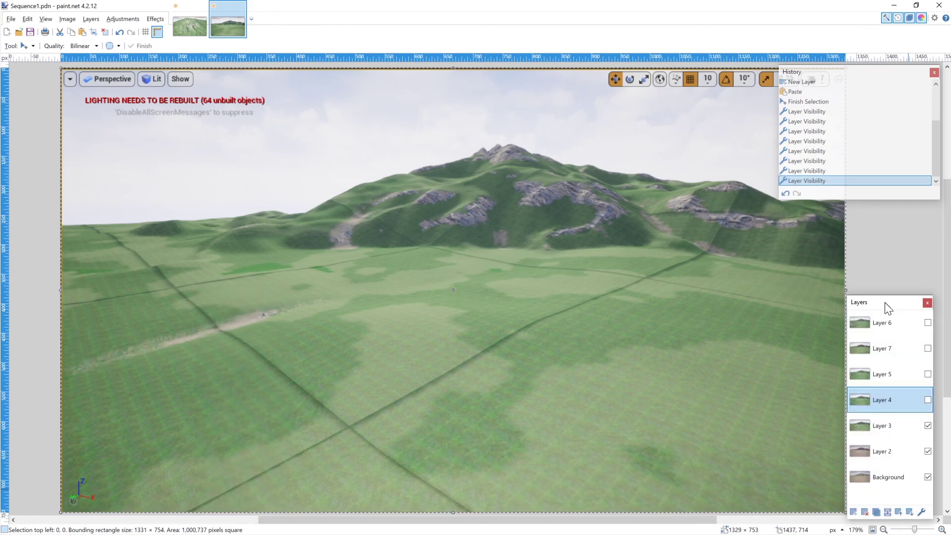
In Sequence2.pdn, show Layers 5, 7 and 6 one after another to present the remaining stages.
left_click(185, 15)
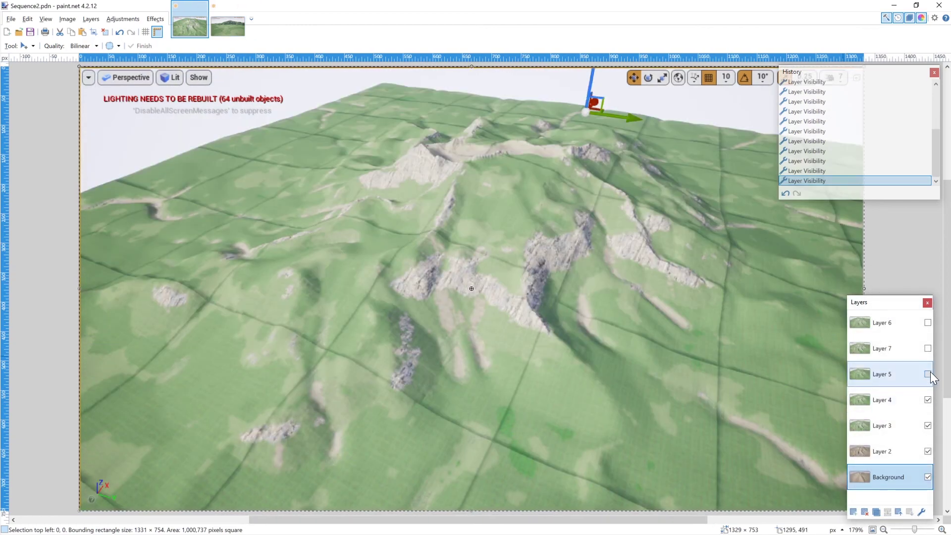
left_click(927, 374)
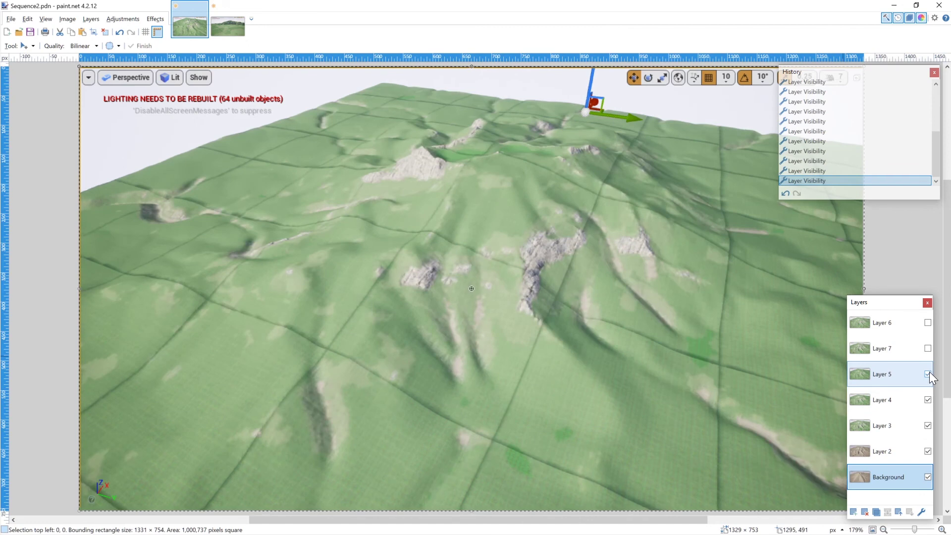
left_click(927, 348)
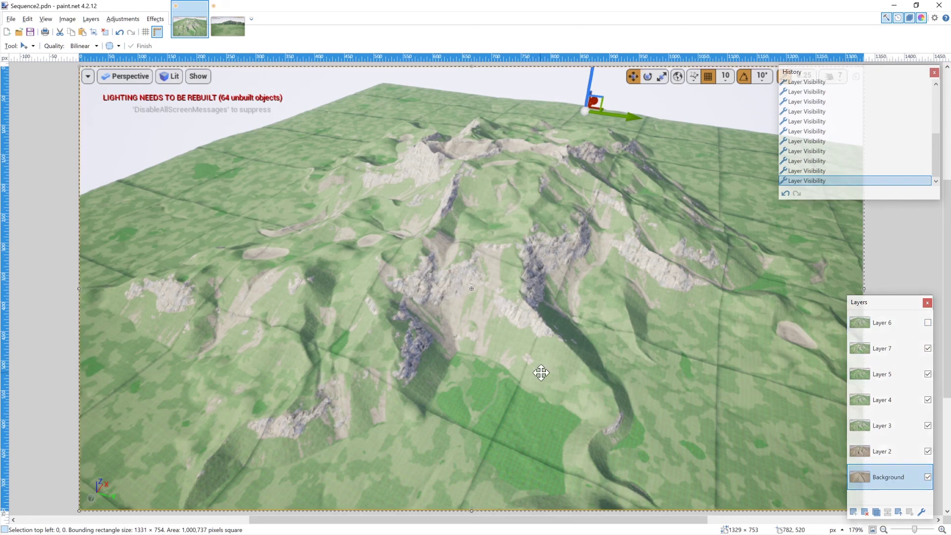
left_click(927, 323)
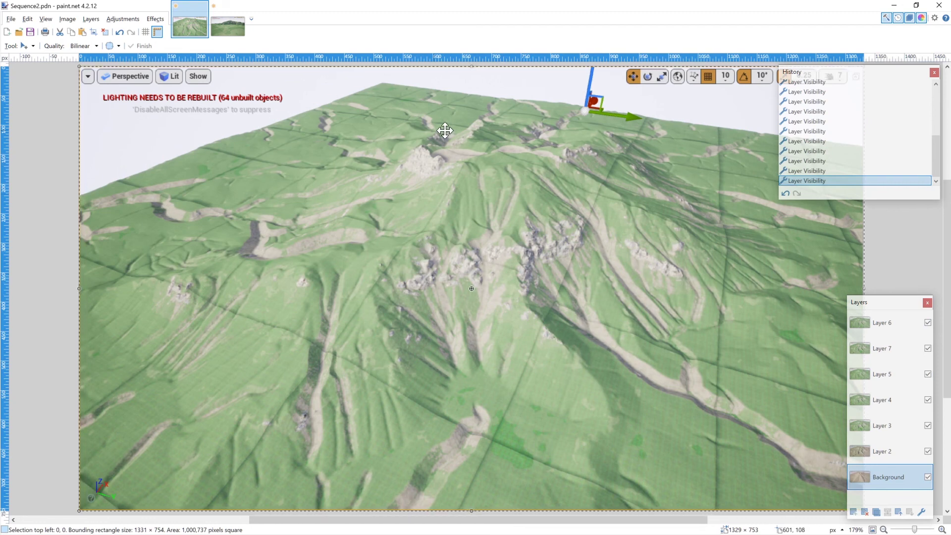
Toggle Layer 6's visibility in Sequence2.pdn to compare it with Layer 7, leaving Layer 6 hidden.
left_click(928, 323)
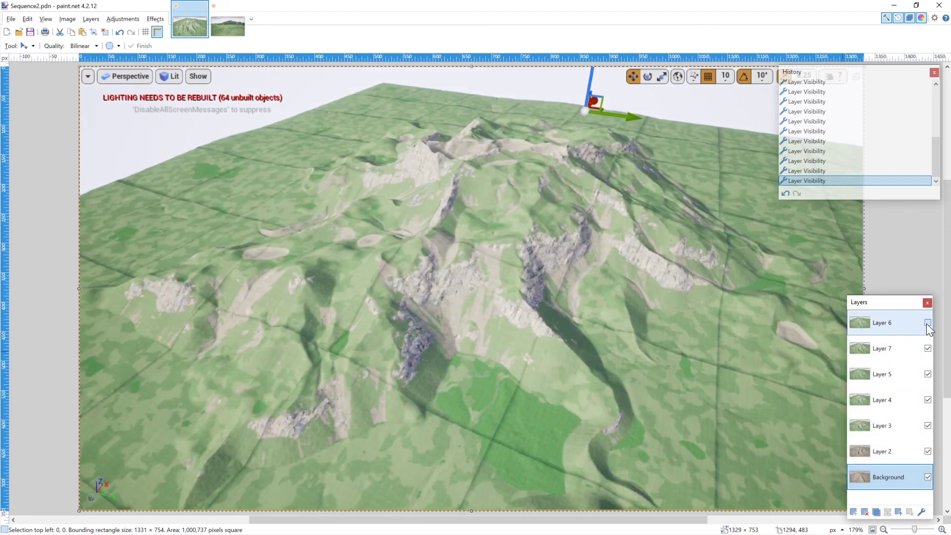
left_click(927, 323)
left_click(928, 323)
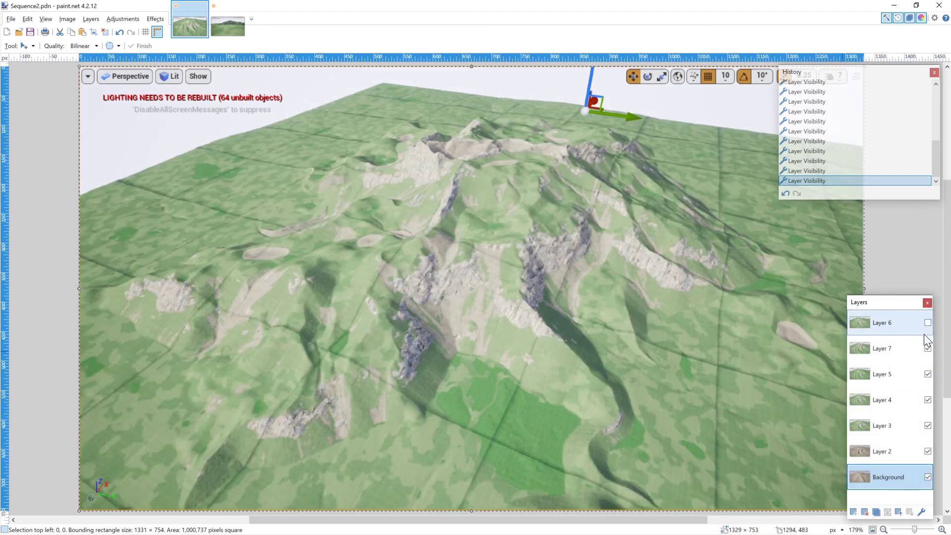
In Sequence1.pdn, show Layers 4, 5, 7 and 6 one after another to present these stages from the ground viewpoint.
left_click(226, 30)
left_click(927, 400)
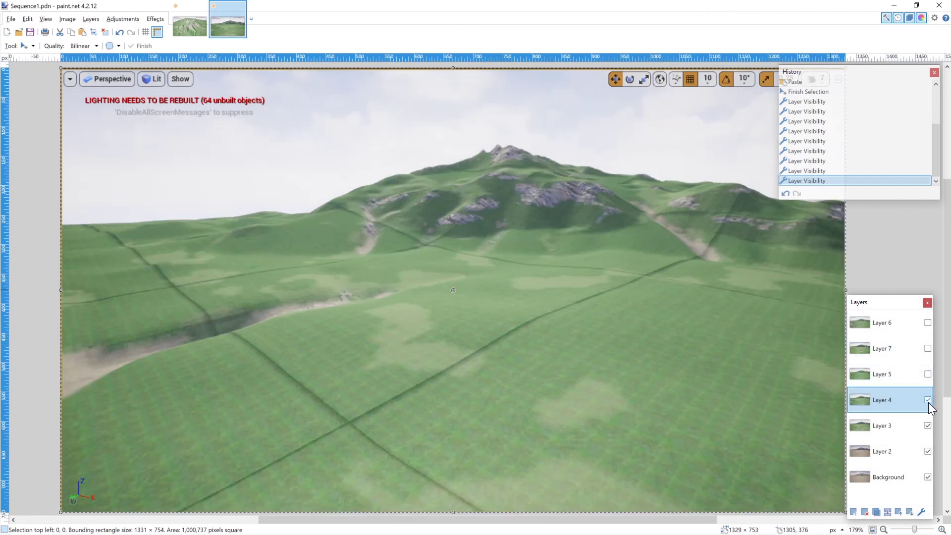
left_click(927, 374)
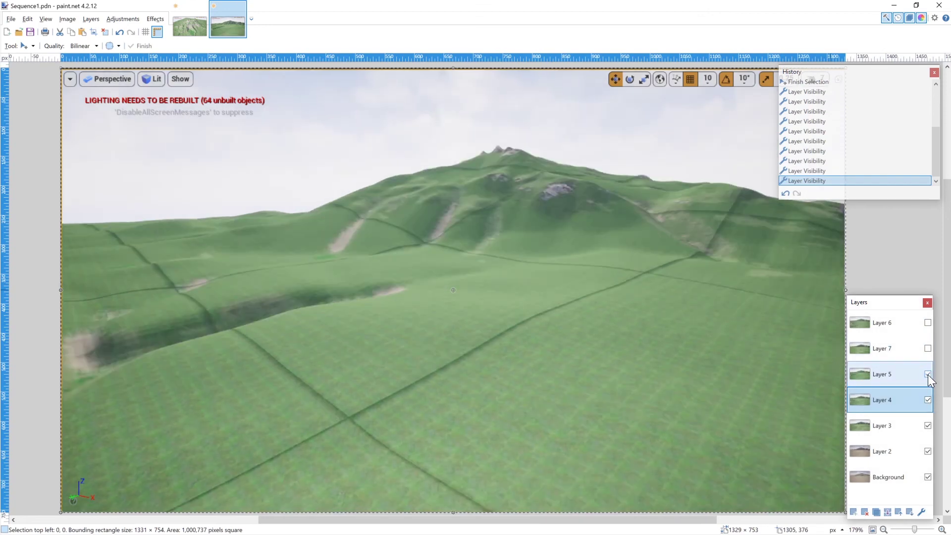
left_click(928, 349)
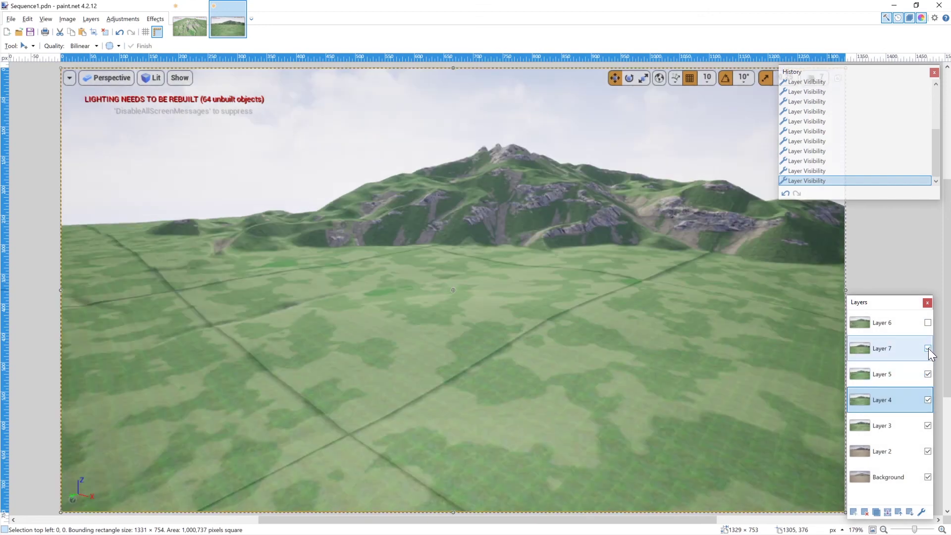
left_click(927, 323)
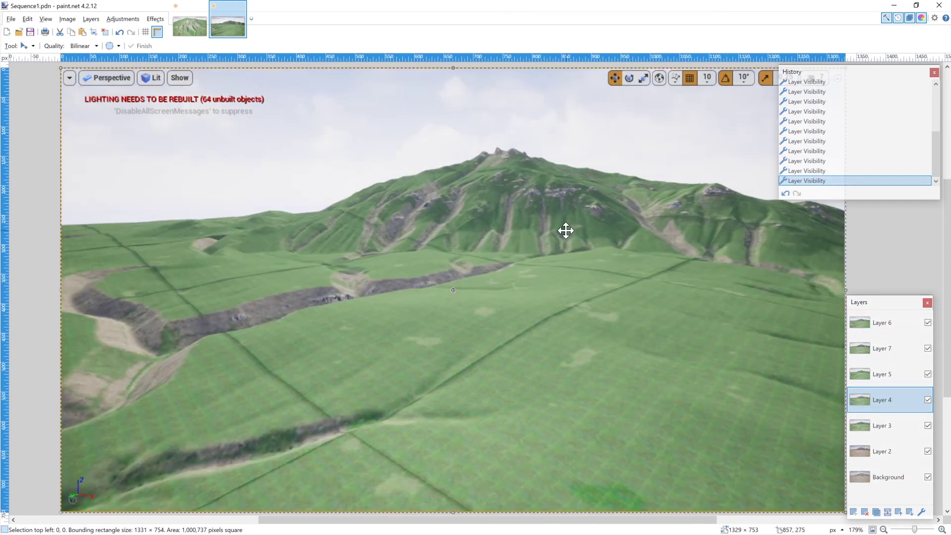
Step back through the stages in Sequence1.pdn by hiding Layers 6, 7, 5, 4, 3 and 2 down to the Background.
left_click(927, 322)
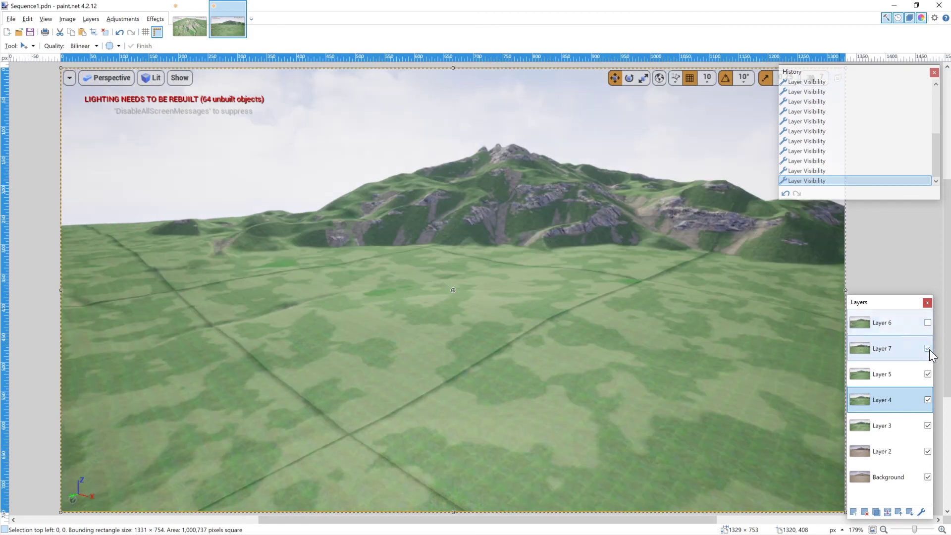
left_click(927, 348)
left_click(927, 374)
left_click(928, 400)
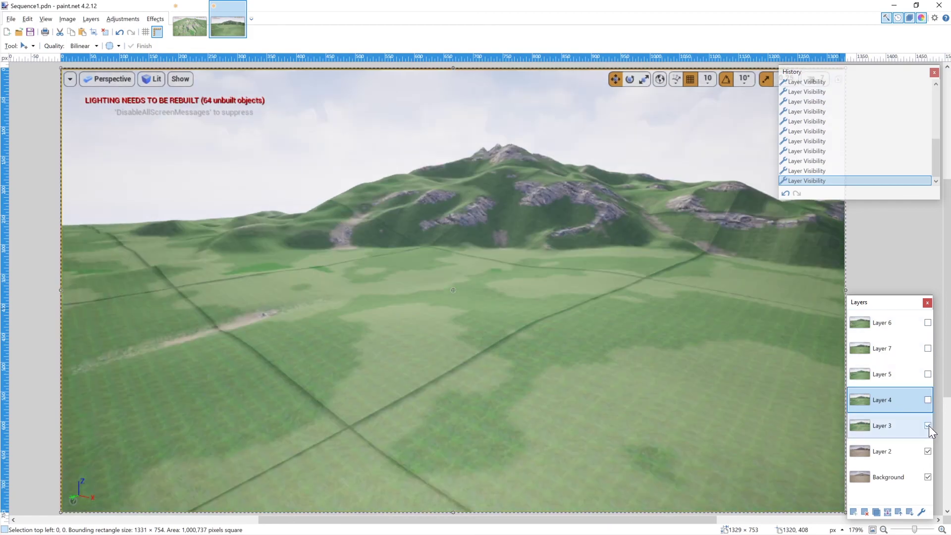
left_click(927, 426)
left_click(927, 451)
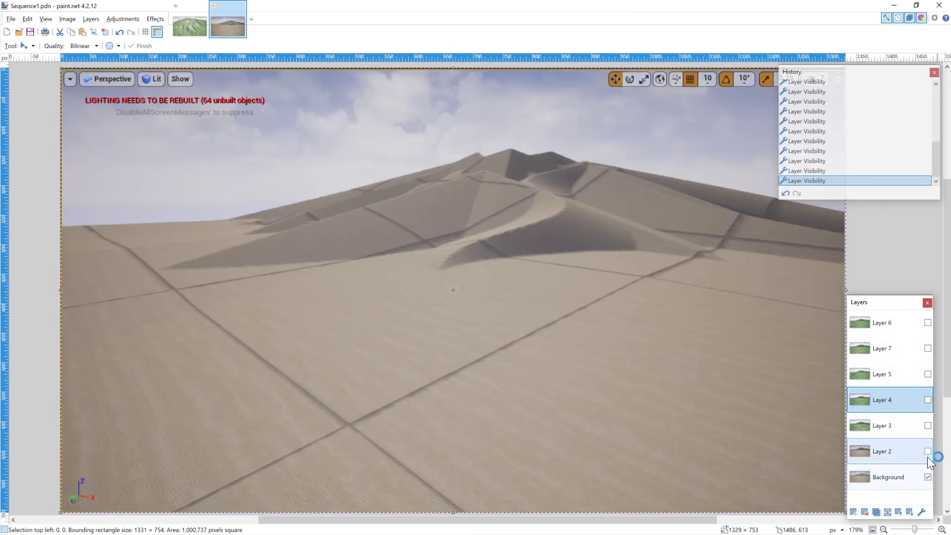
Replay the progression in Sequence1.pdn by showing Layers 2, 3, 4, 5, 7 and 6 again in order.
left_click(927, 451)
left_click(927, 425)
left_click(927, 399)
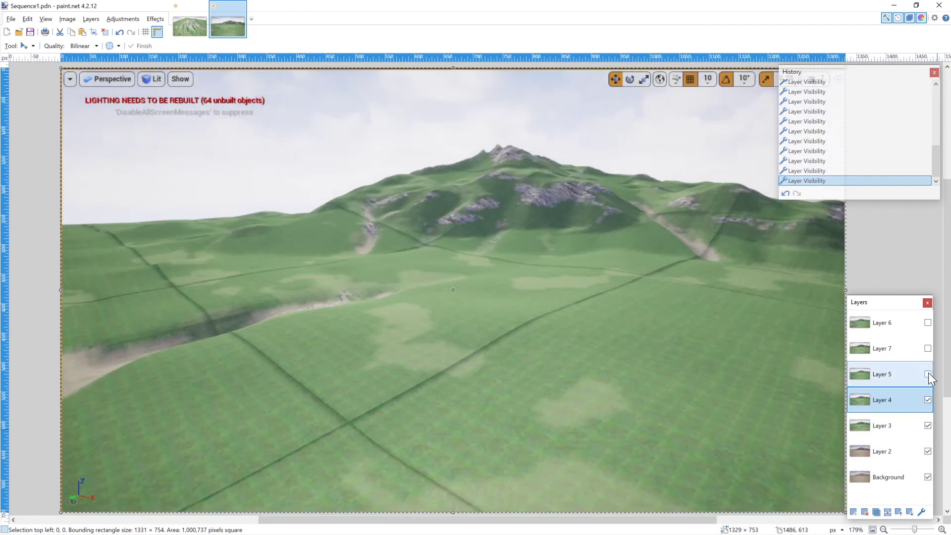
left_click(927, 374)
left_click(928, 348)
left_click(928, 322)
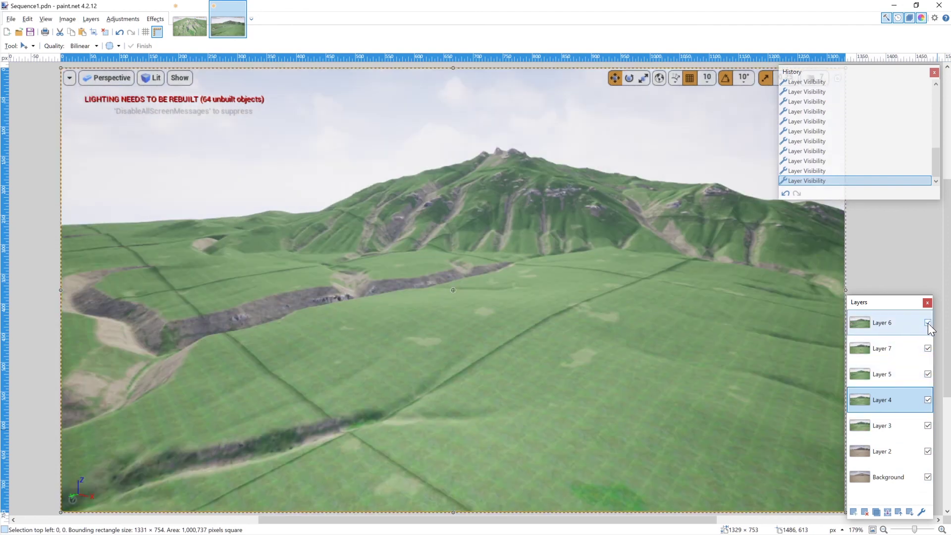